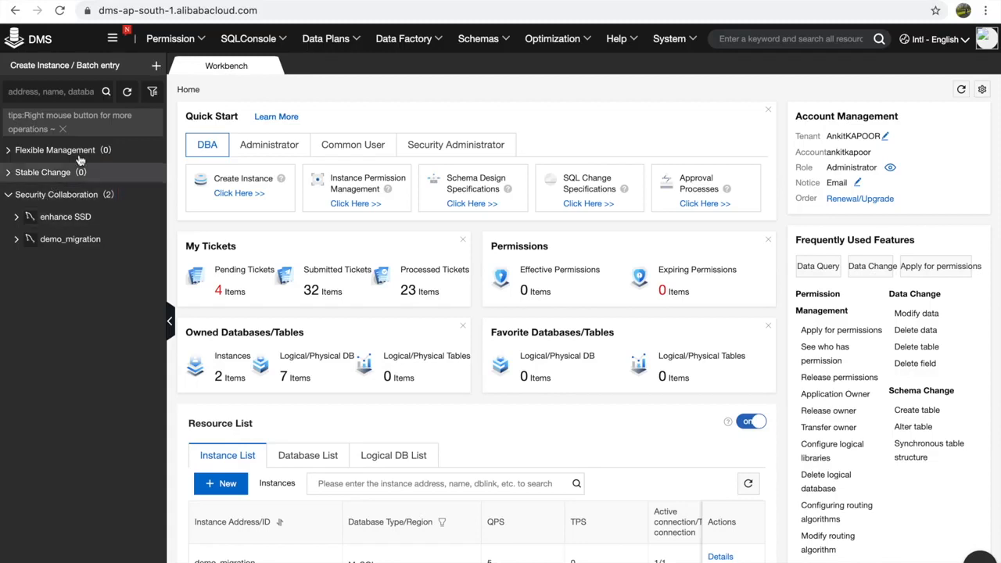
- Dismiss the Create Instance dialog, then expand enhance SSD to list ankit, ankit_bak and testing
{"action": "left_click", "coordinate": [156, 69]}
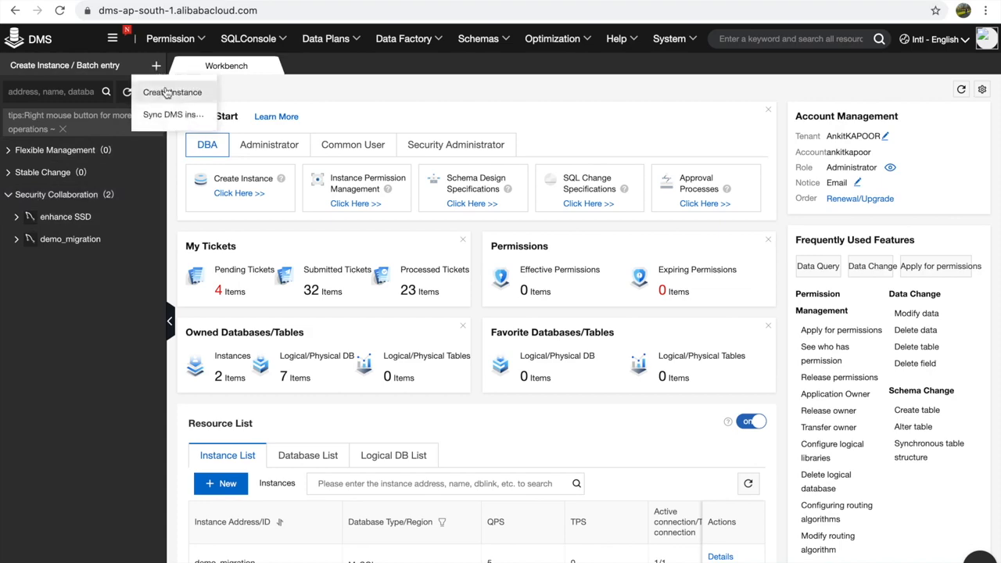
{"action": "left_click", "coordinate": [168, 92]}
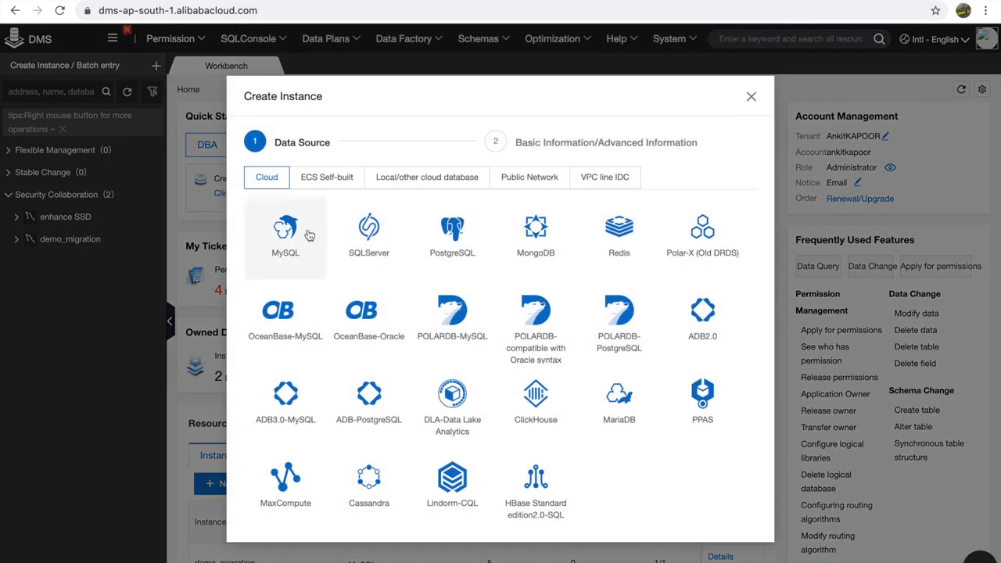
{"action": "left_click", "coordinate": [751, 97]}
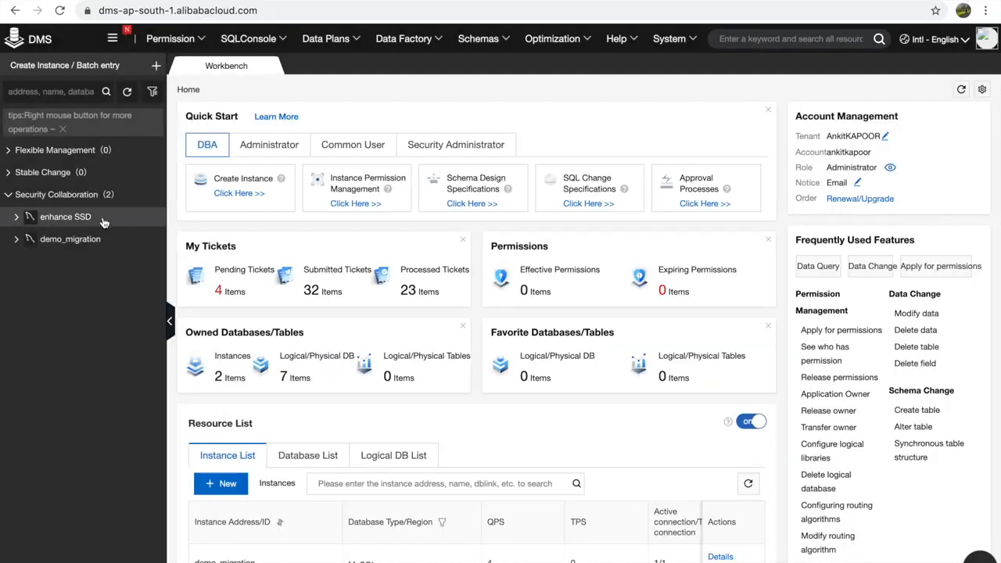
{"action": "mouse_move", "coordinate": [78, 223]}
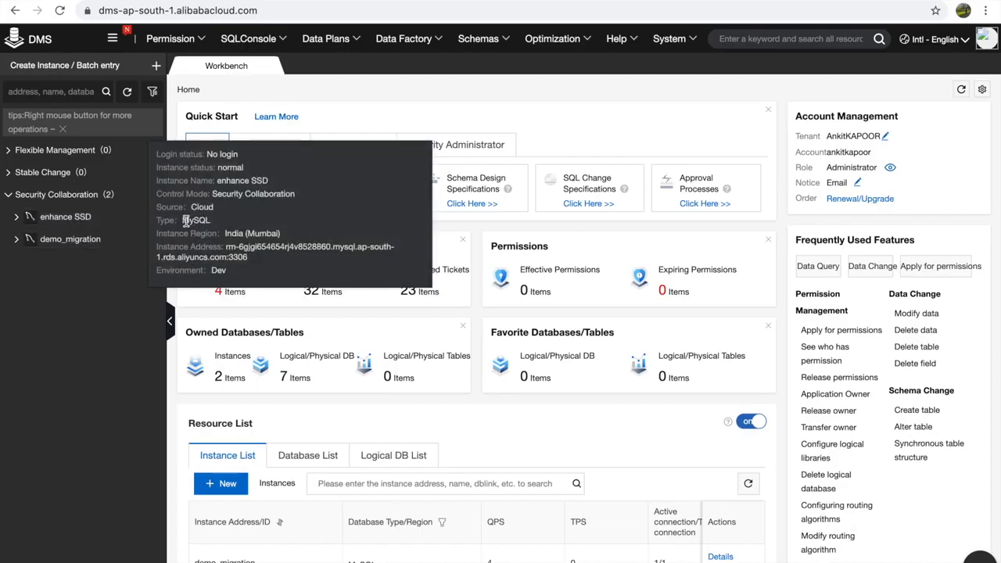
{"action": "left_click", "coordinate": [16, 222]}
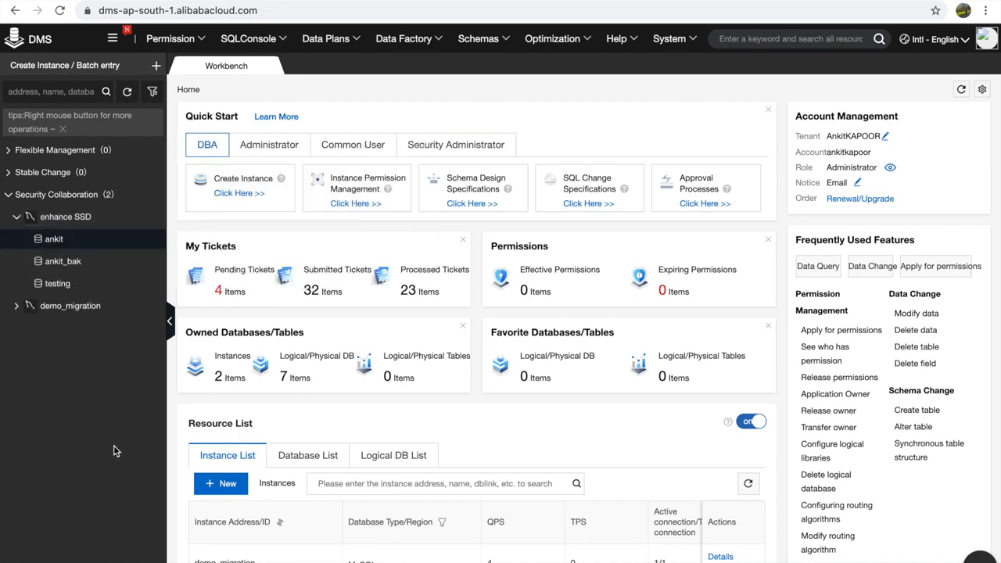
- Run SELECT * FROM authors; in the ankit SQL console and expand the authors table's columns
{"action": "double_click", "coordinate": [53, 239]}
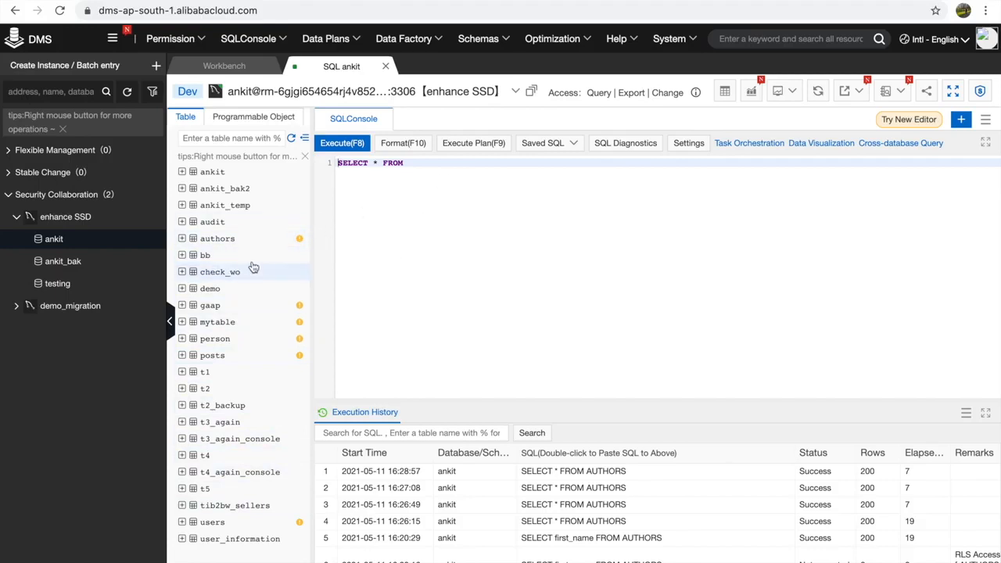
{"action": "left_click", "coordinate": [435, 161]}
{"action": "type", "text": "autho"}
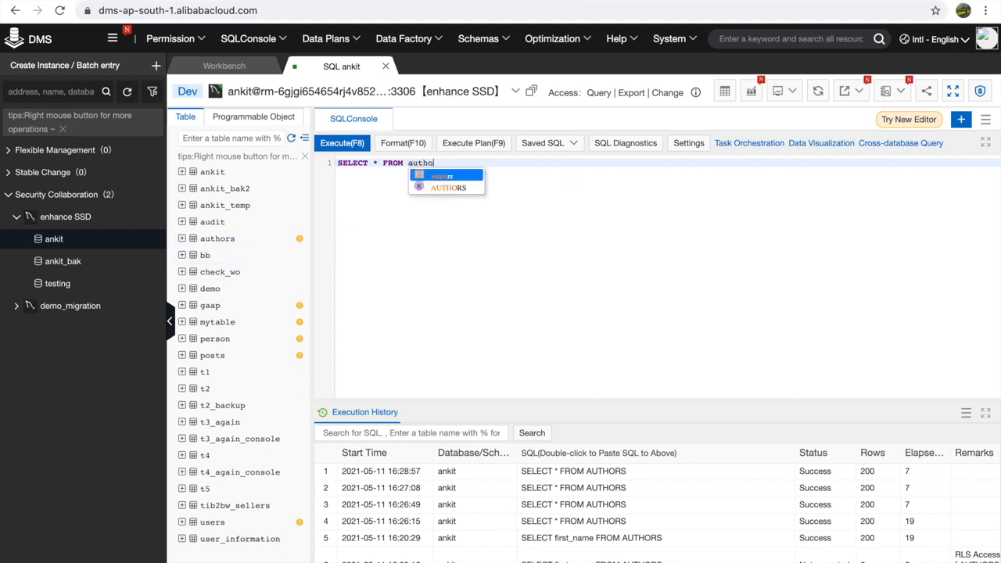
{"action": "type", "text": "rs;"}
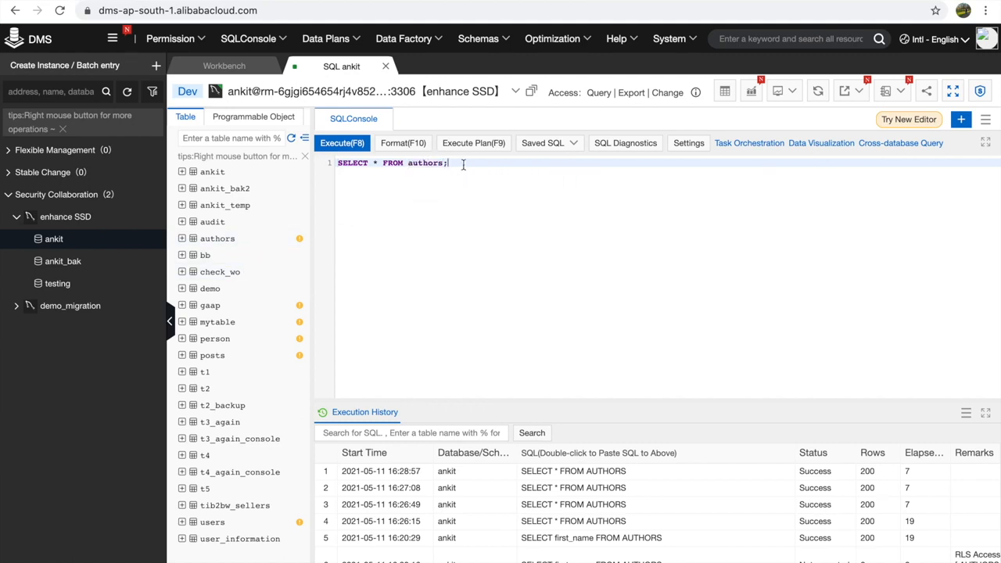
{"action": "left_click_drag", "start_coordinate": [469, 163], "coordinate": [313, 147]}
{"action": "left_click", "coordinate": [338, 145]}
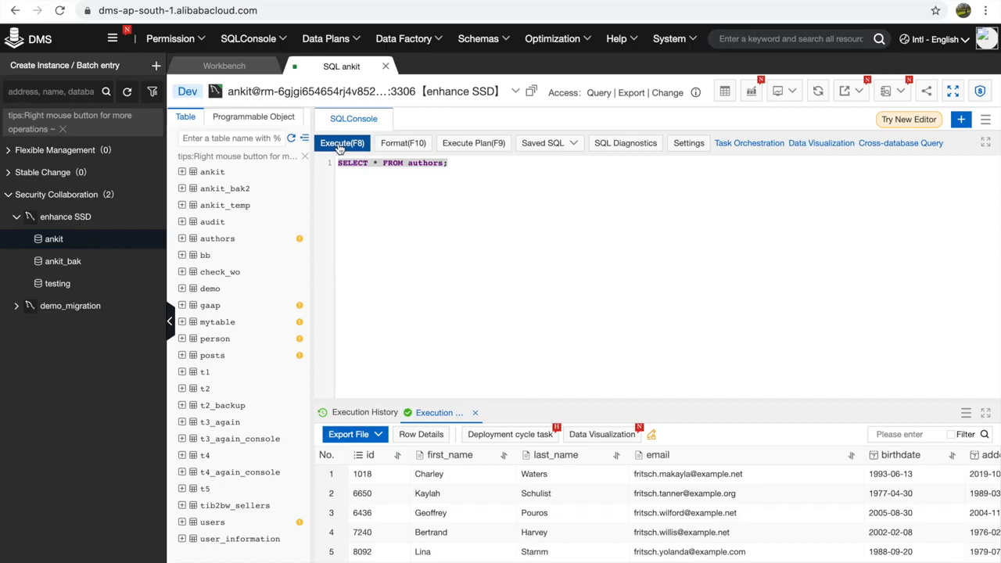
{"action": "left_click", "coordinate": [181, 240]}
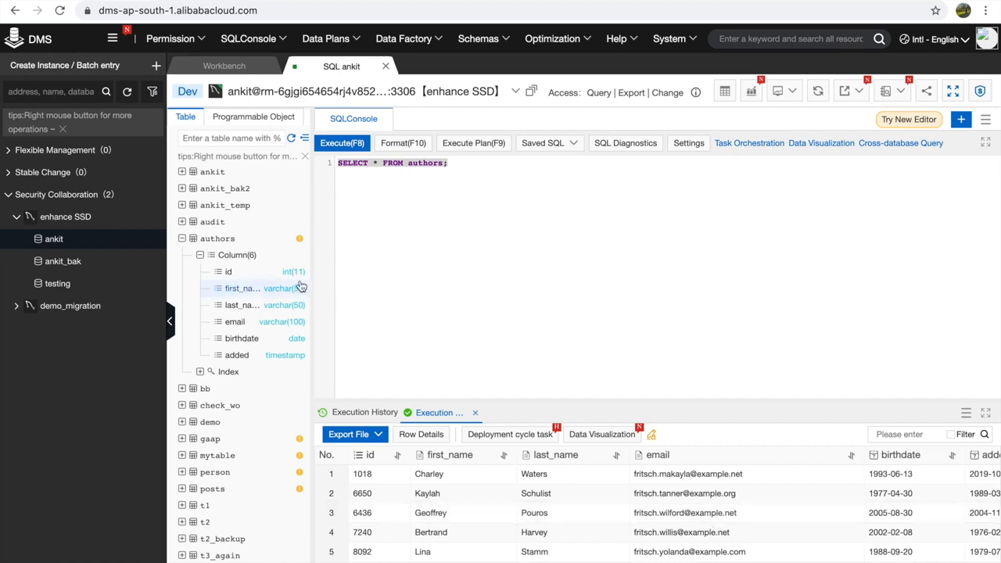
- Request authors' first_name and email go from Internal to Confidential, submitted for security approval
{"action": "right_click", "coordinate": [243, 246]}
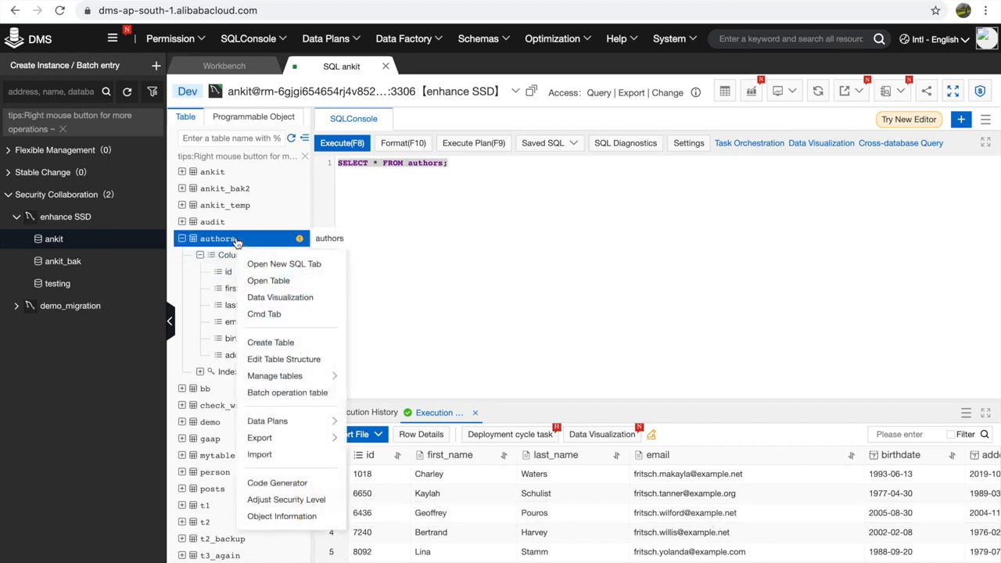
{"action": "left_click", "coordinate": [286, 500]}
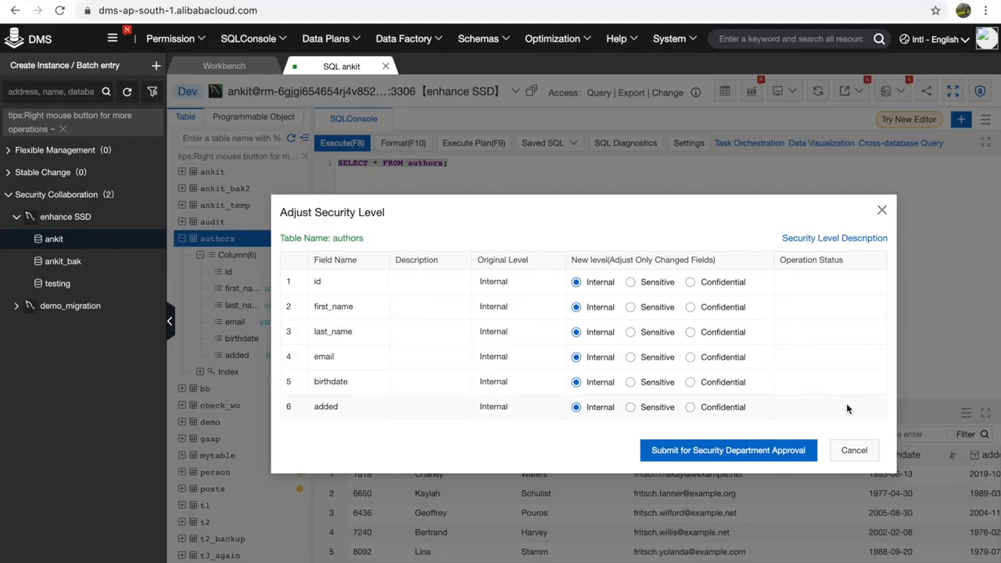
{"action": "left_click", "coordinate": [689, 307]}
{"action": "left_click", "coordinate": [689, 356]}
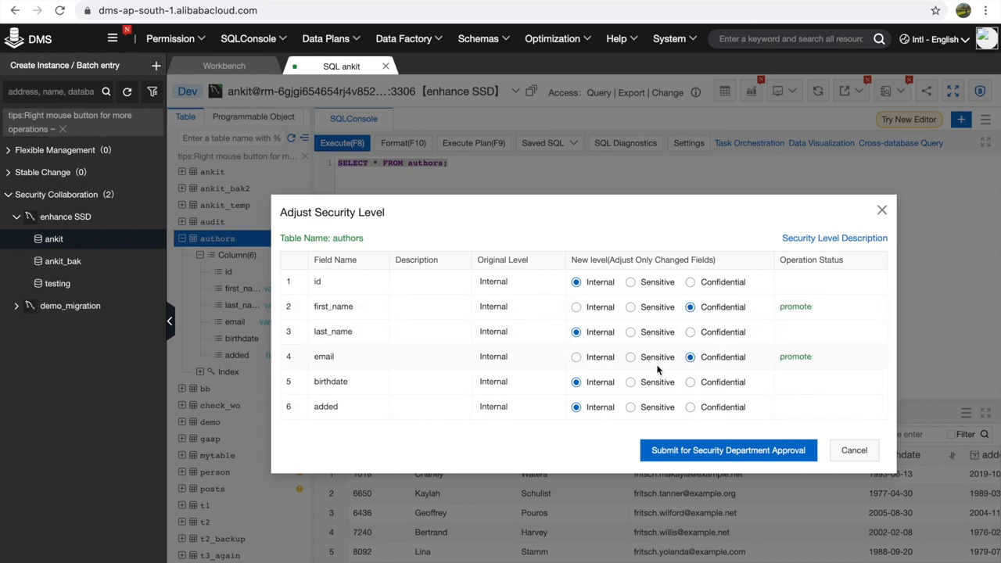
{"action": "left_click", "coordinate": [741, 453]}
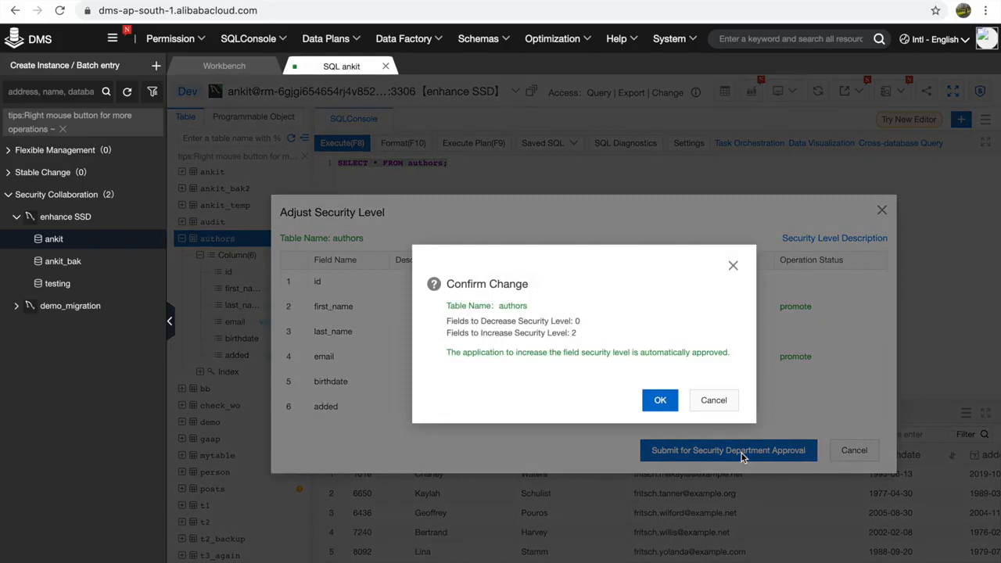
{"action": "left_click", "coordinate": [666, 411]}
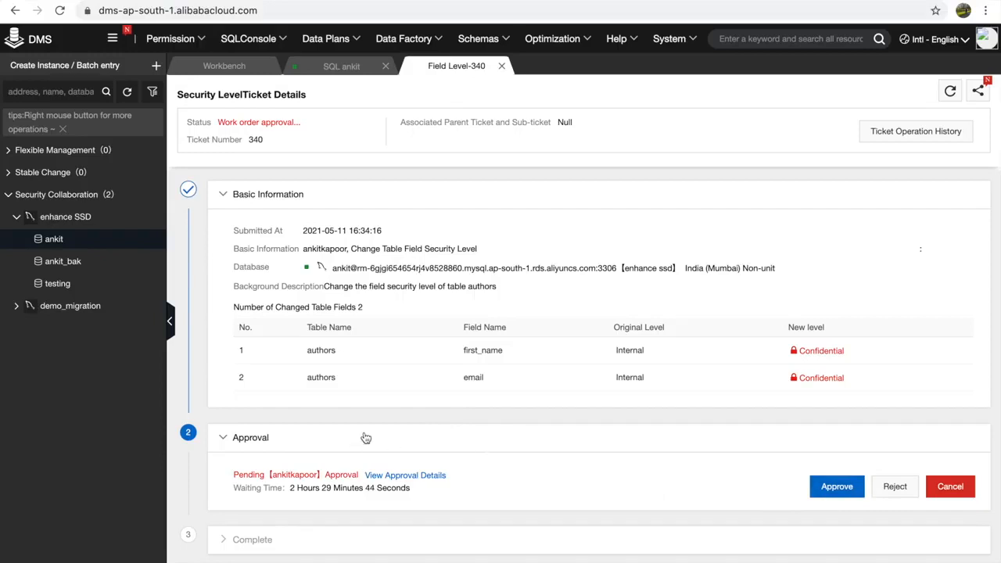
- Visit the Workbench home page and view notification settings without changing them
{"action": "left_click", "coordinate": [202, 70]}
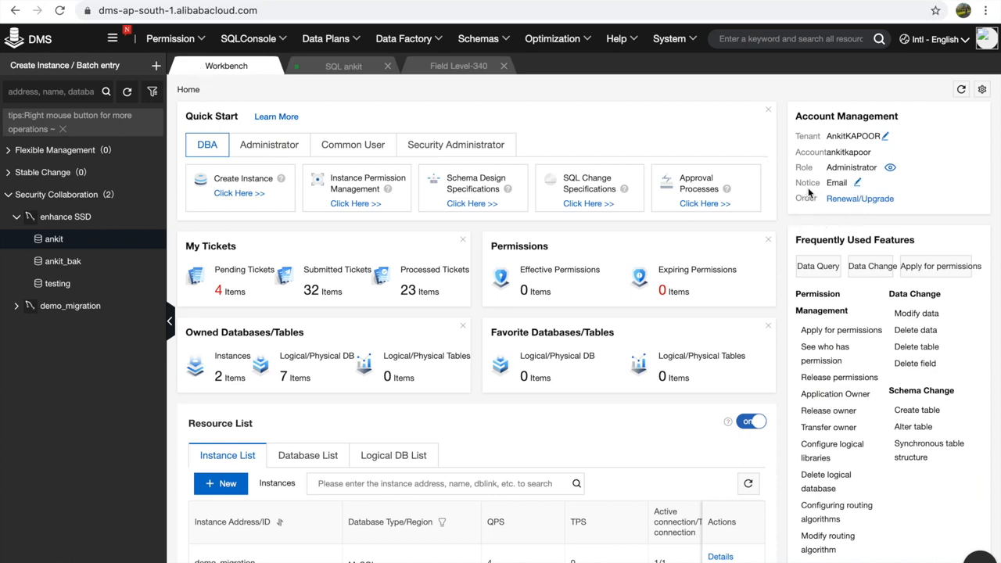
{"action": "left_click", "coordinate": [857, 183]}
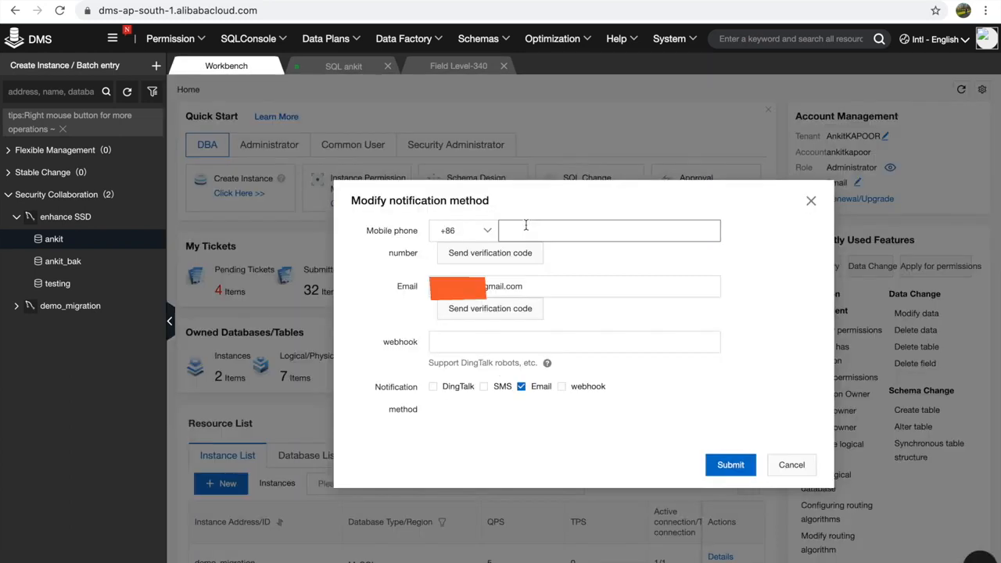
{"action": "left_click", "coordinate": [810, 201]}
{"action": "left_click", "coordinate": [343, 66]}
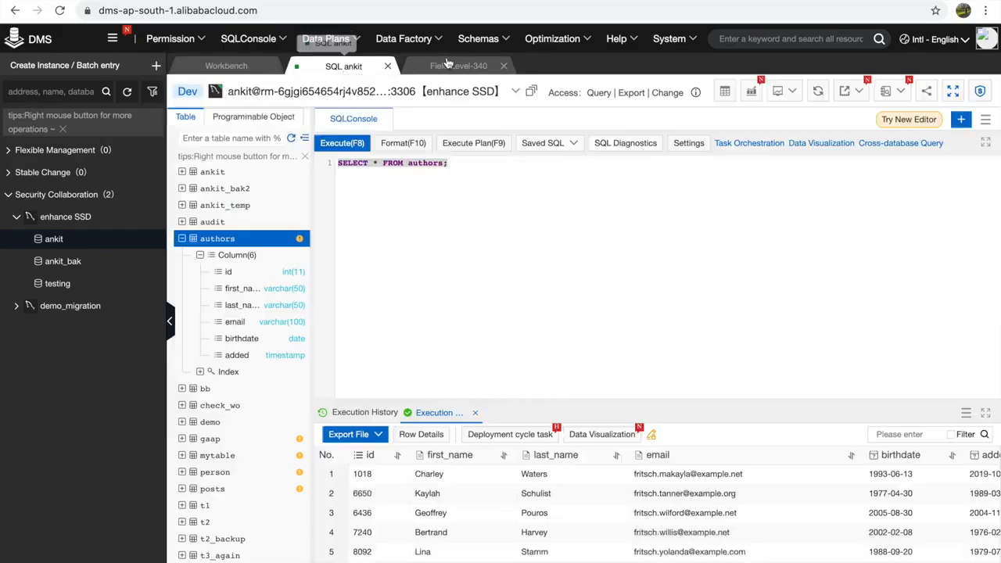
- Approve Field Level ticket 340 and go back to the ankit SQL console
{"action": "left_click", "coordinate": [453, 66]}
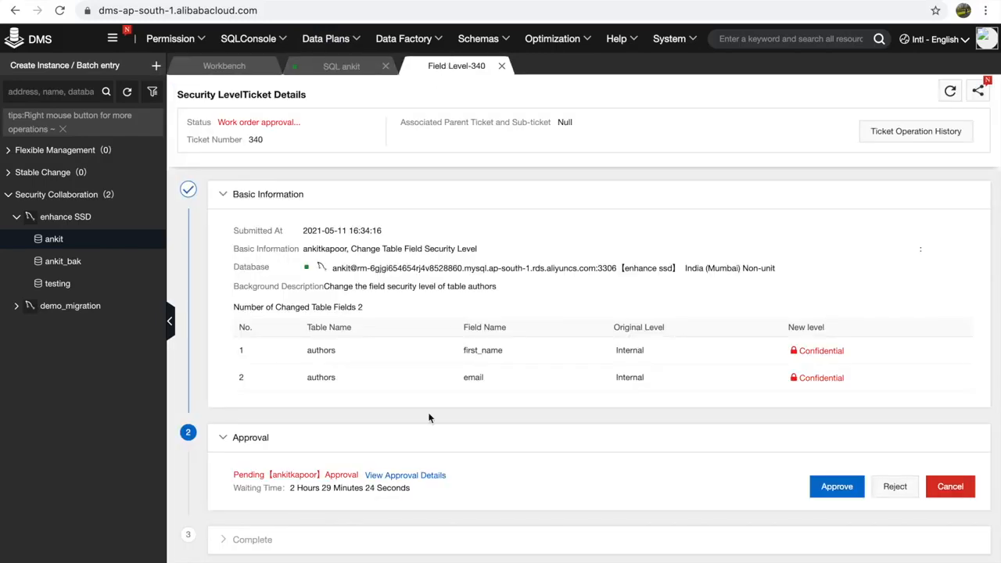
{"action": "left_click", "coordinate": [830, 486]}
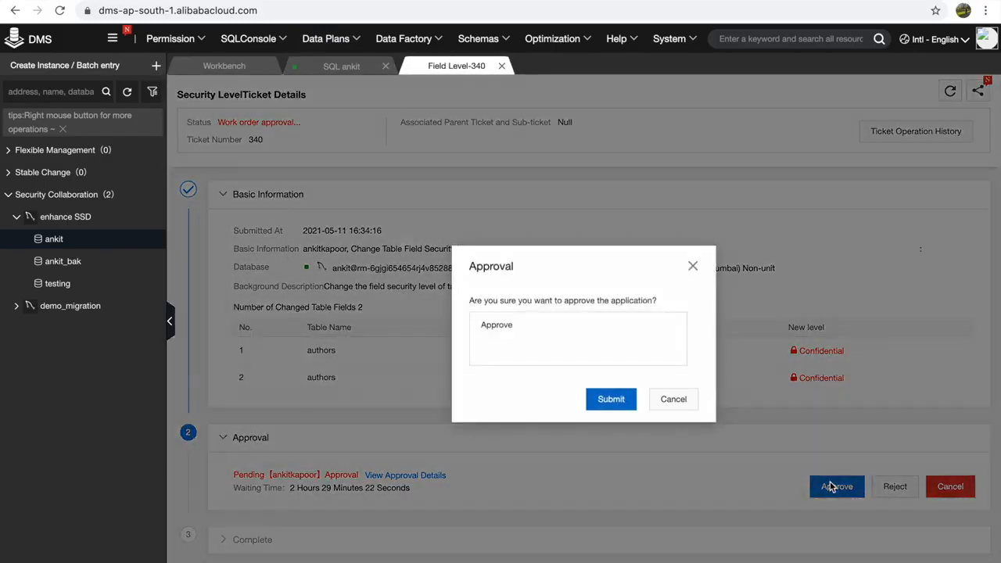
{"action": "left_click", "coordinate": [623, 408]}
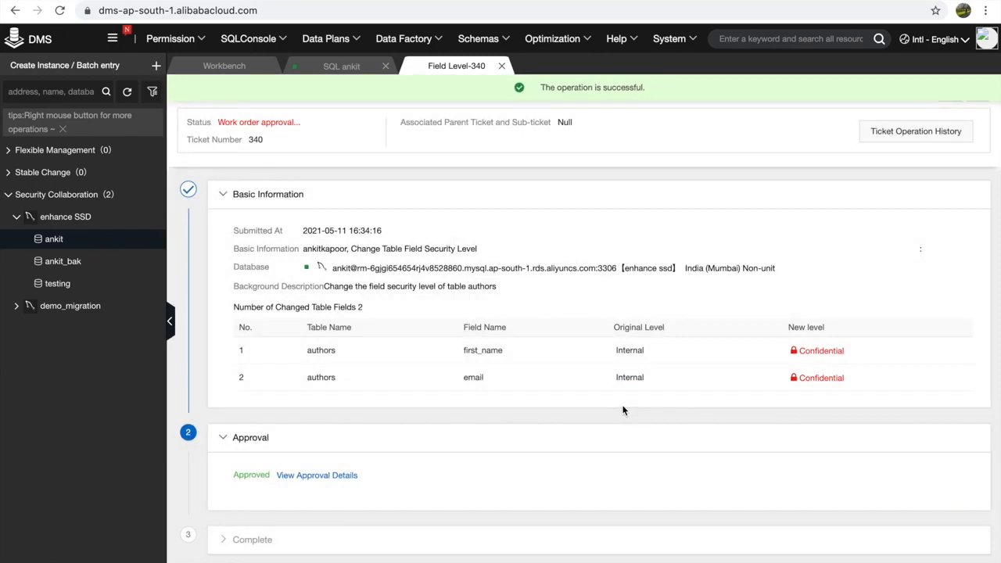
{"action": "left_click", "coordinate": [329, 67]}
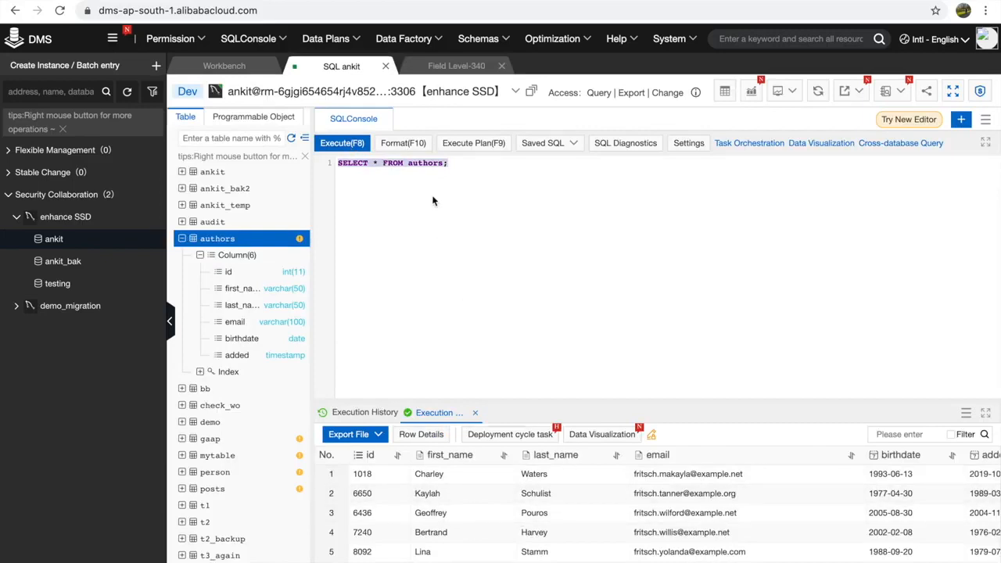
- Rerun SELECT * FROM authors; and confirm first_name and email now show ******
{"action": "left_click", "coordinate": [351, 148]}
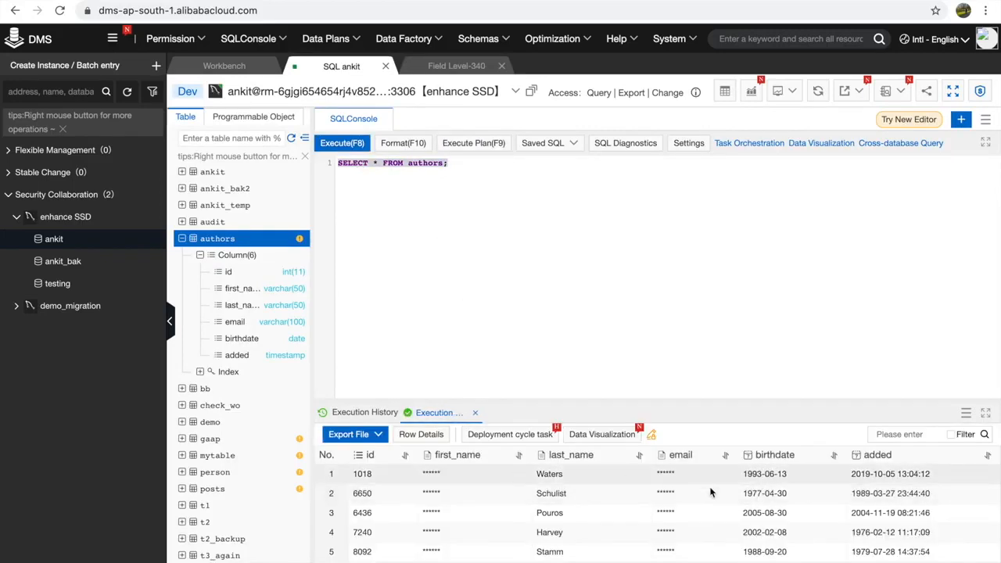
{"action": "mouse_move", "coordinate": [714, 495]}
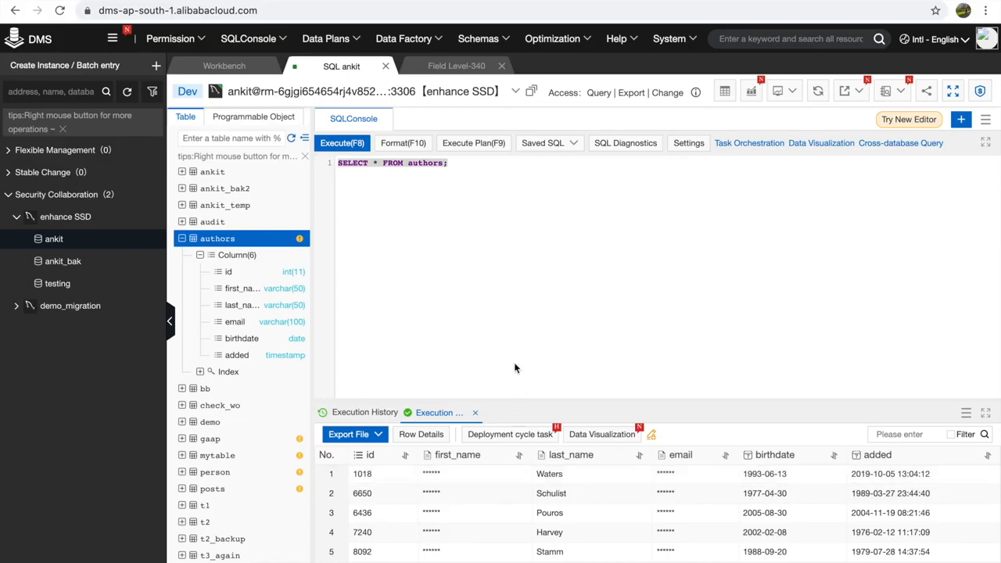
- Open Sensitive Data management's Data Masking Rule list showing DEFAULT (Built-in) and ankit_testing
{"action": "mouse_move", "coordinate": [679, 45]}
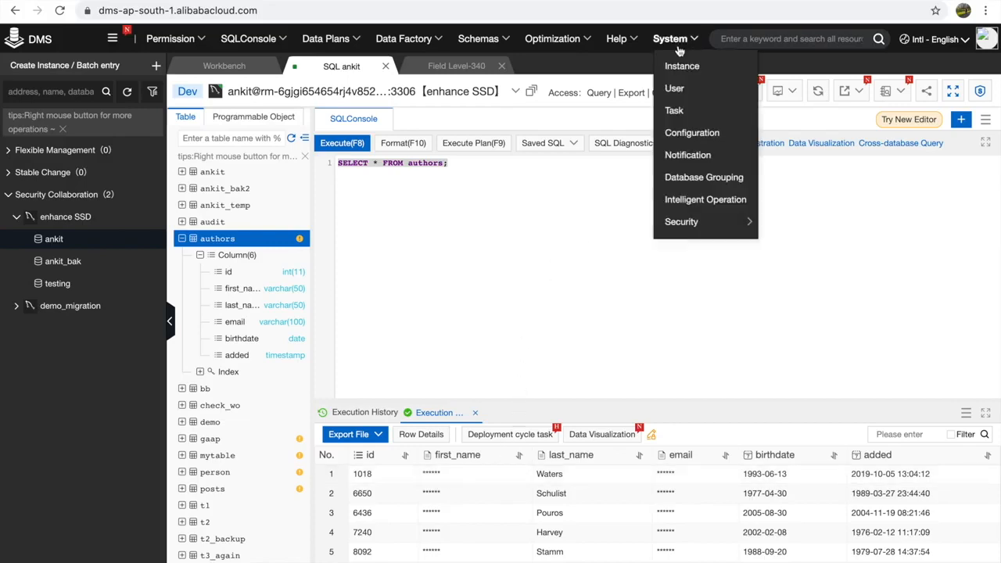
{"action": "mouse_move", "coordinate": [682, 227]}
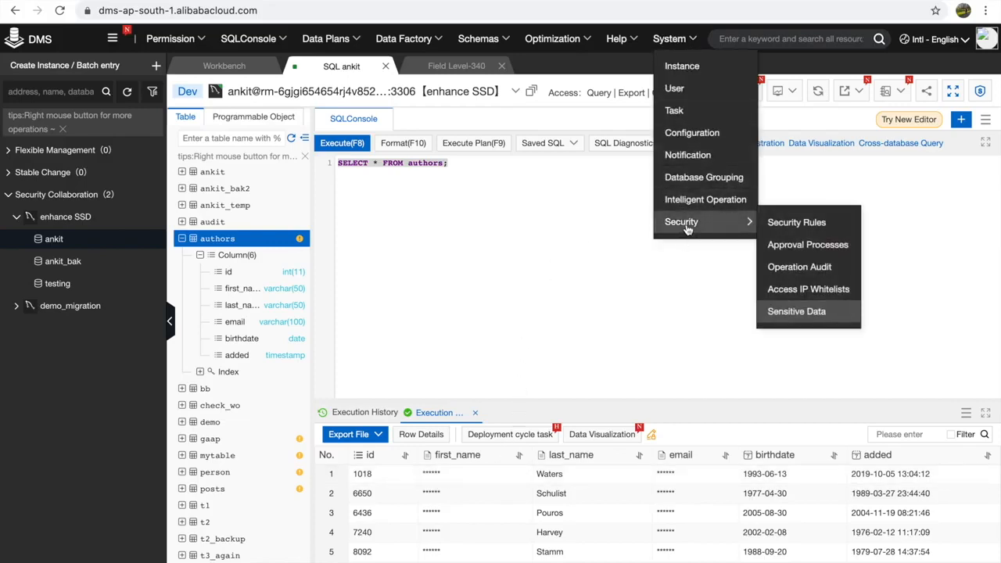
{"action": "left_click", "coordinate": [816, 312]}
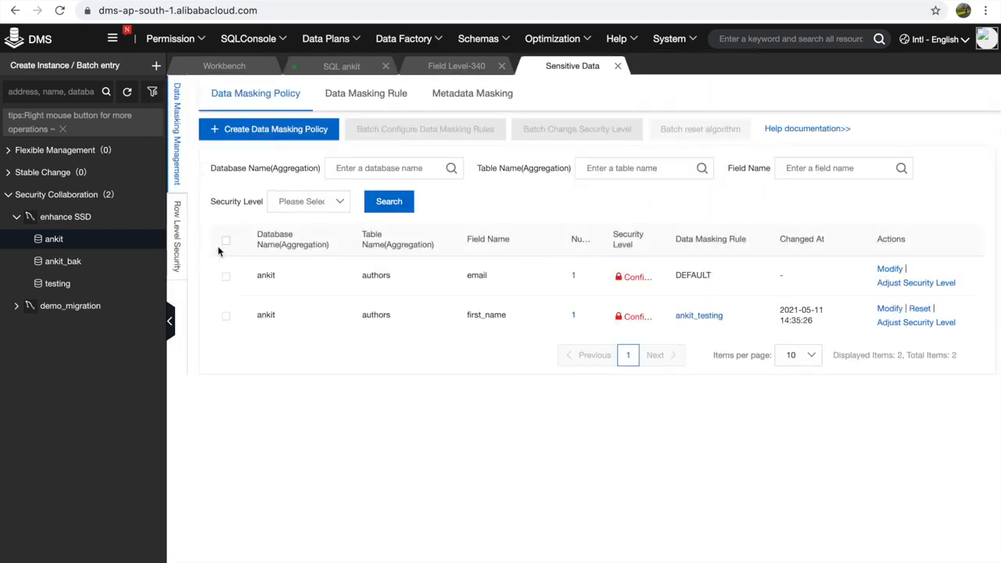
{"action": "left_click", "coordinate": [176, 260]}
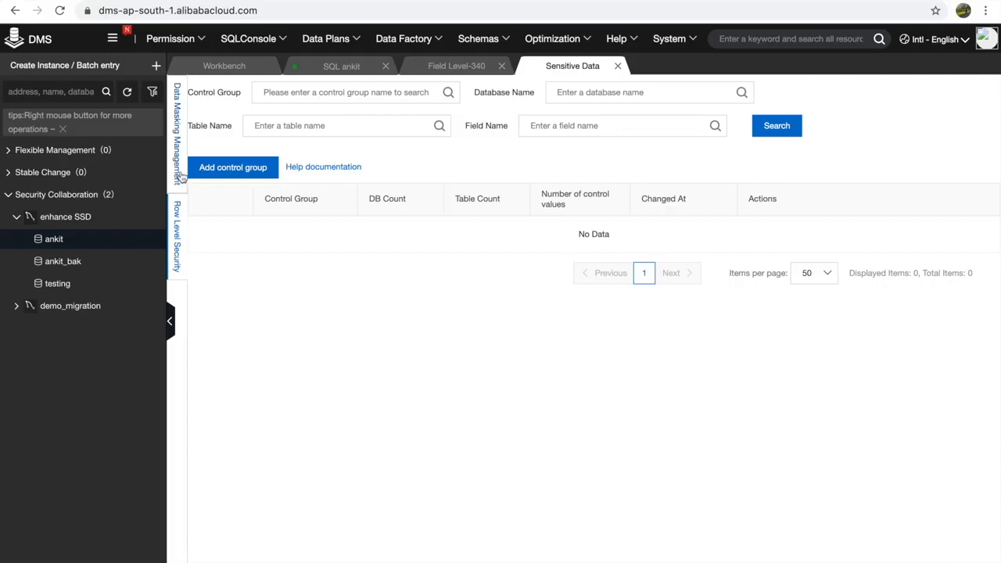
{"action": "left_click", "coordinate": [179, 177]}
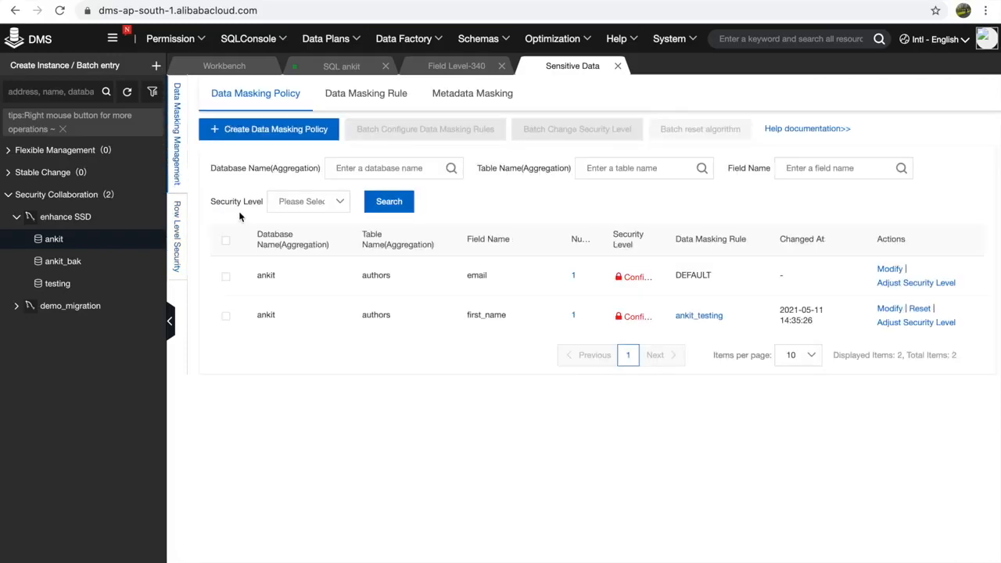
{"action": "left_click", "coordinate": [348, 102]}
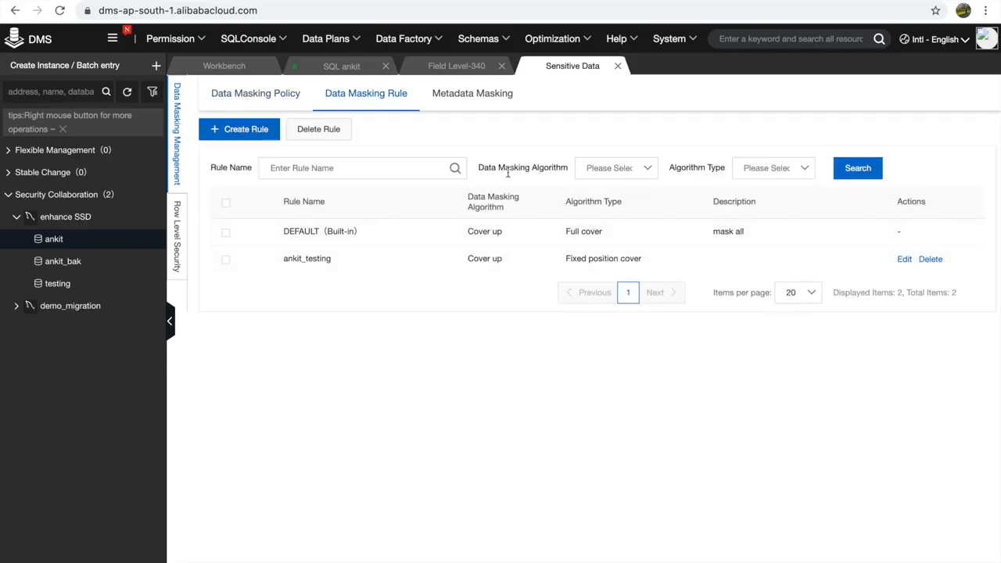
- Create a new masking rule named demo_ankit
{"action": "left_click", "coordinate": [254, 133]}
{"action": "left_click", "coordinate": [442, 209]}
{"action": "type", "text": "d"}
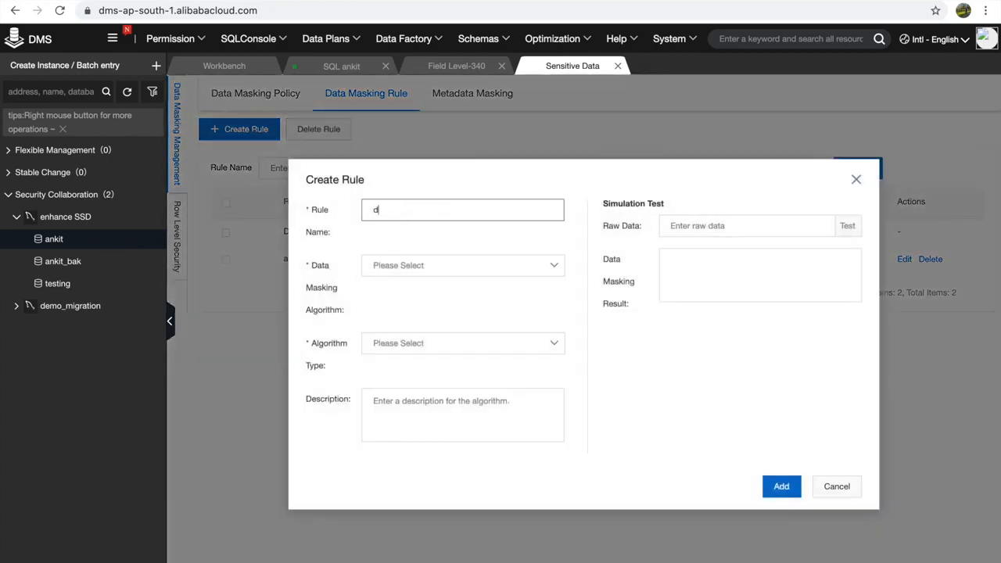
{"action": "type", "text": "emo_ankit"}
- Set Encryption with DES and an encryption password, then test it on sample data awesomeday
{"action": "left_click", "coordinate": [404, 268]}
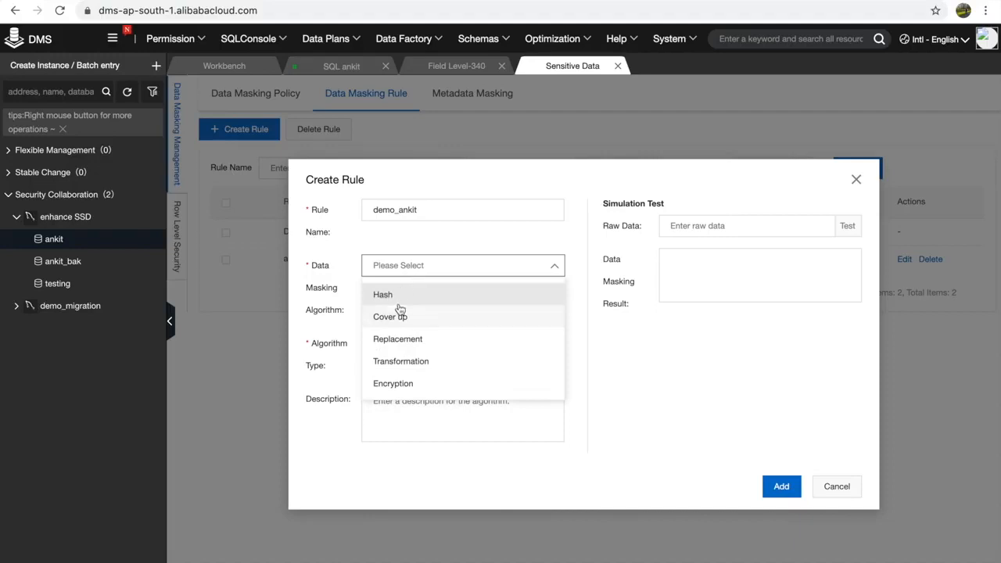
{"action": "left_click", "coordinate": [409, 383]}
{"action": "left_click", "coordinate": [438, 348]}
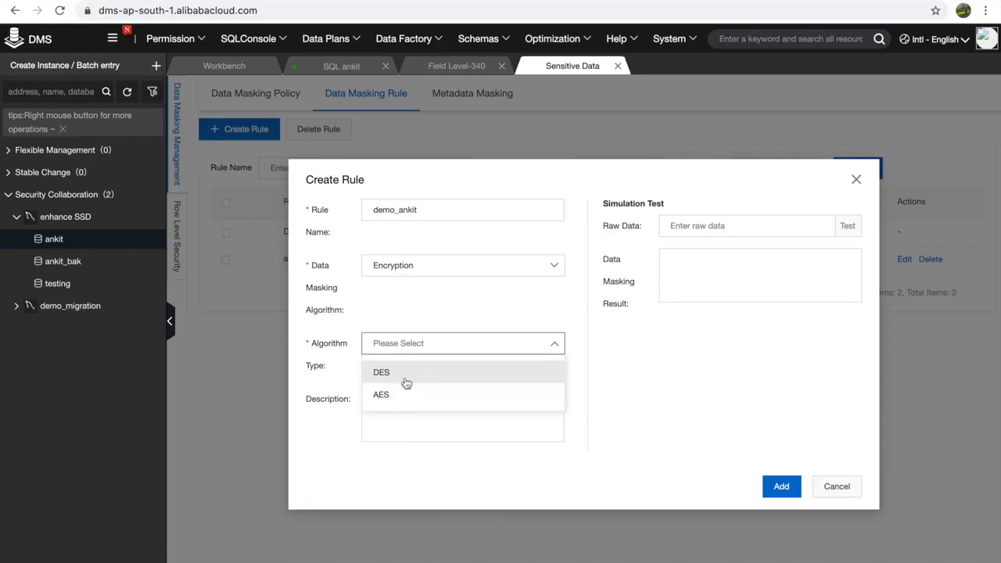
{"action": "left_click", "coordinate": [410, 374]}
{"action": "left_click", "coordinate": [403, 381]}
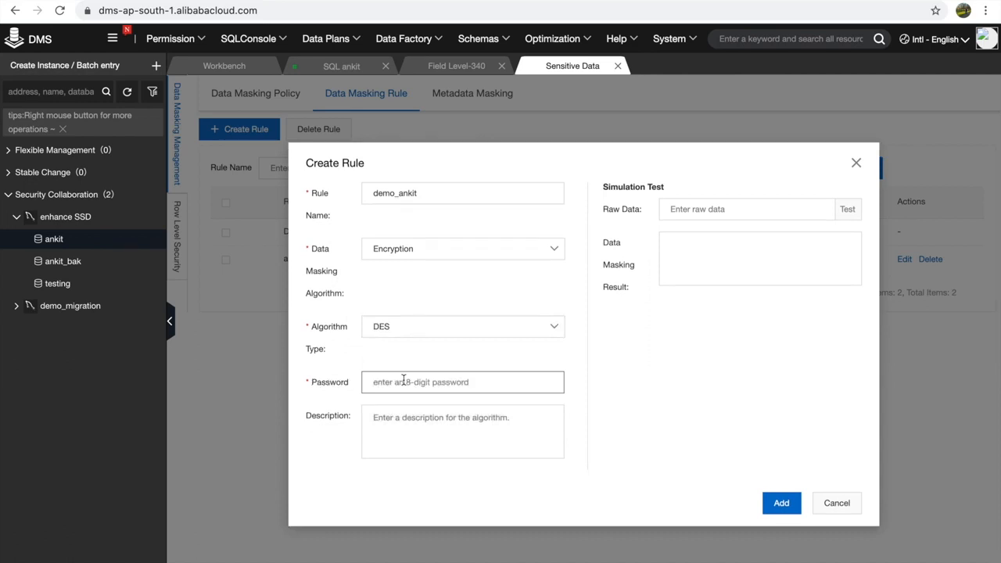
{"action": "type", "text": "demo@1234"}
{"action": "left_click", "coordinate": [726, 207]}
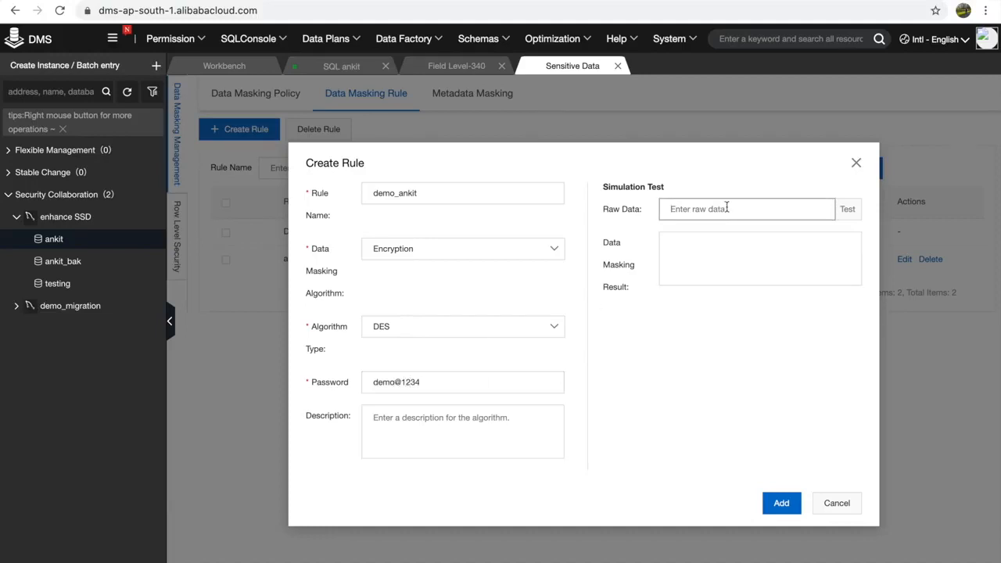
{"action": "type", "text": "awesomeday"}
{"action": "left_click", "coordinate": [850, 211]}
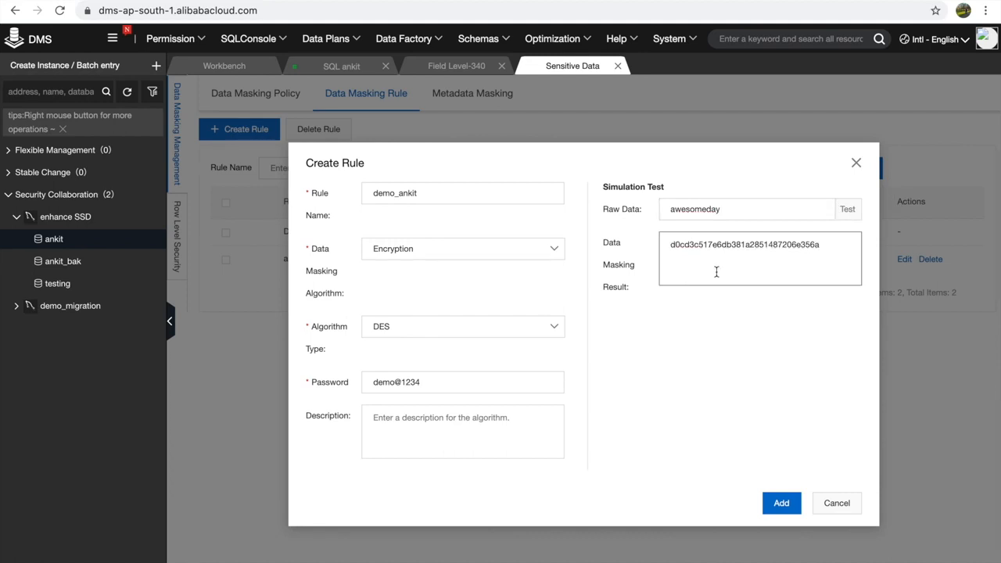
- Switch the encryption type to AES with a 16-digit password and retest awesomeday
{"action": "left_click", "coordinate": [537, 327]}
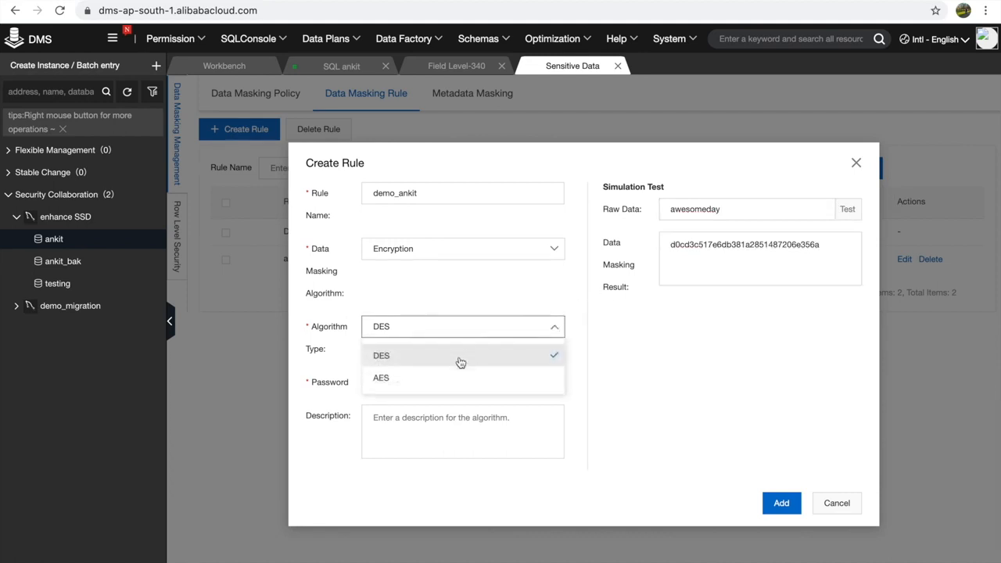
{"action": "left_click", "coordinate": [417, 377]}
{"action": "left_click", "coordinate": [448, 383]}
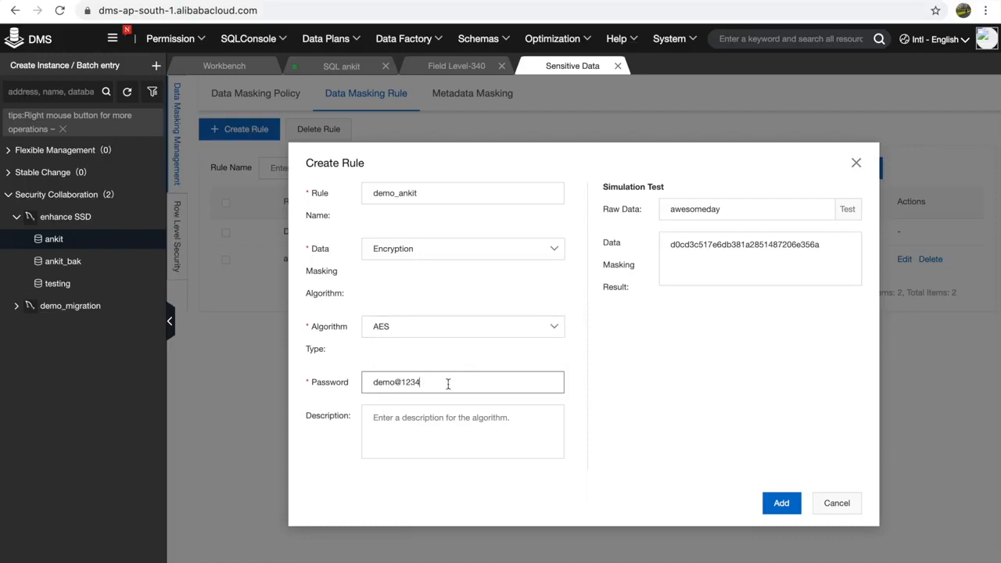
{"action": "type", "text": "5678"}
{"action": "left_click", "coordinate": [846, 210]}
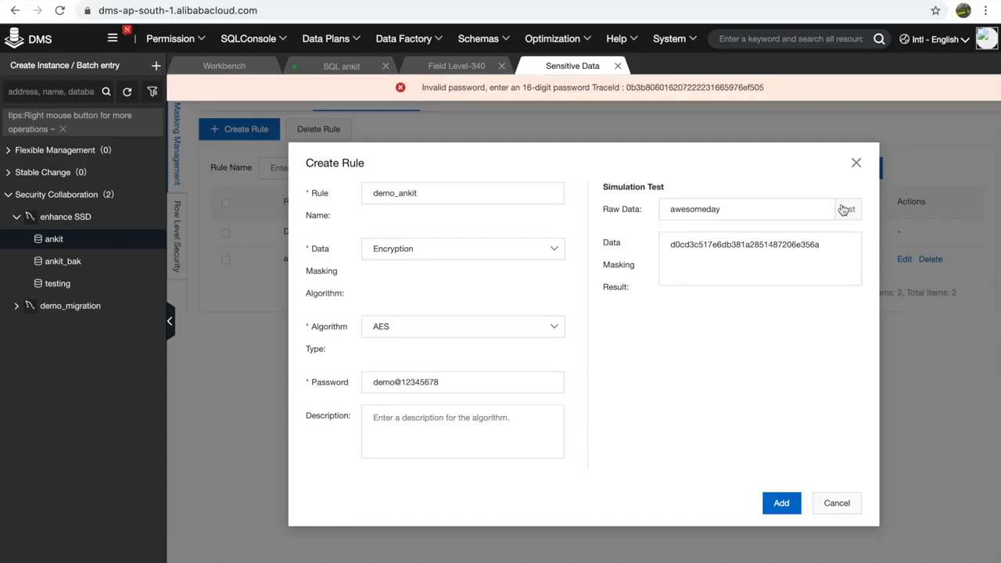
{"action": "left_click", "coordinate": [456, 376]}
{"action": "type", "text": "12341234"}
{"action": "left_click_drag", "start_coordinate": [482, 381], "coordinate": [346, 376]}
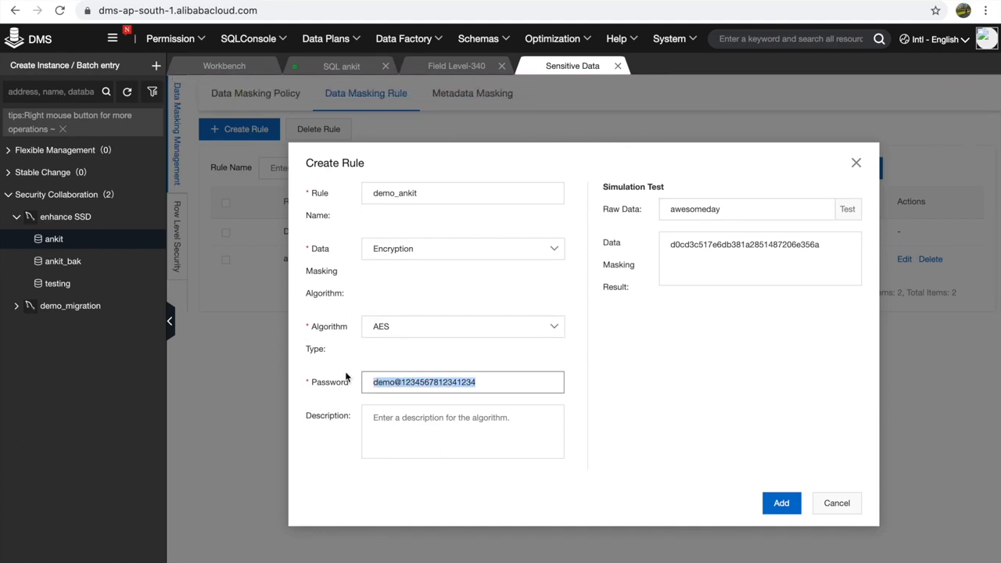
{"action": "type", "text": "1234123412341234"}
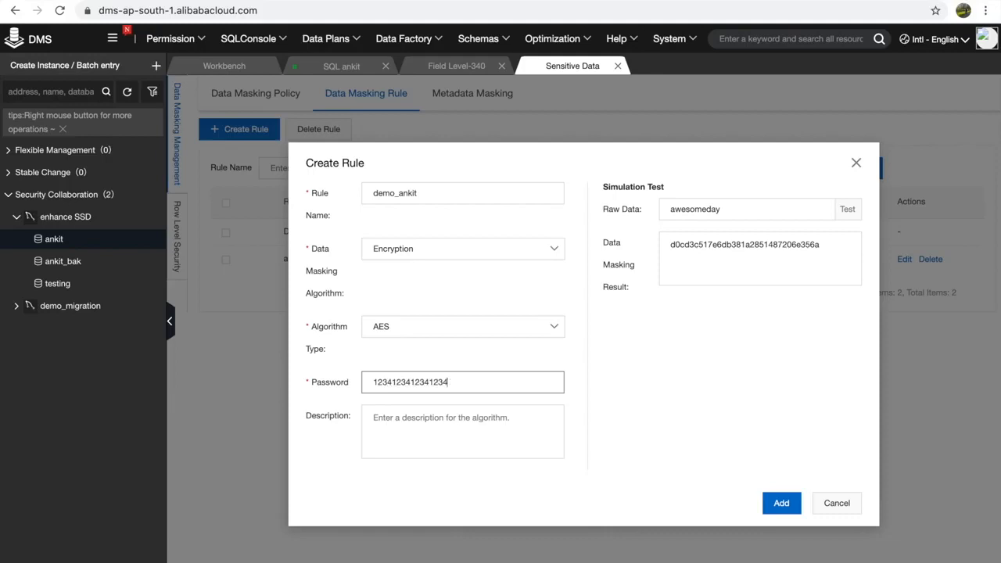
{"action": "left_click", "coordinate": [847, 209]}
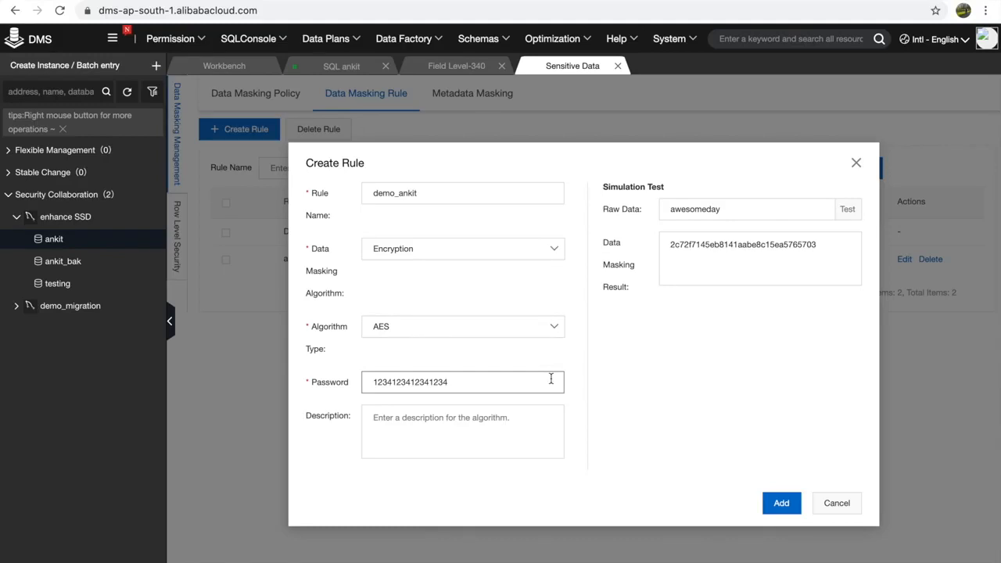
- Switch to Hash masking, test MD5 on awesomeday, then change to SHA1 and retest
{"action": "left_click", "coordinate": [547, 249]}
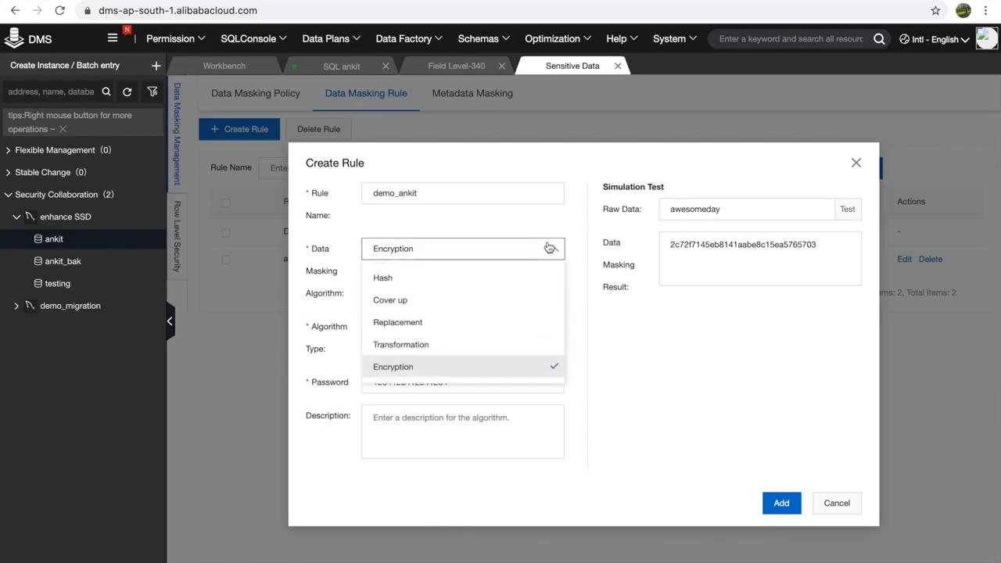
{"action": "left_click", "coordinate": [442, 290]}
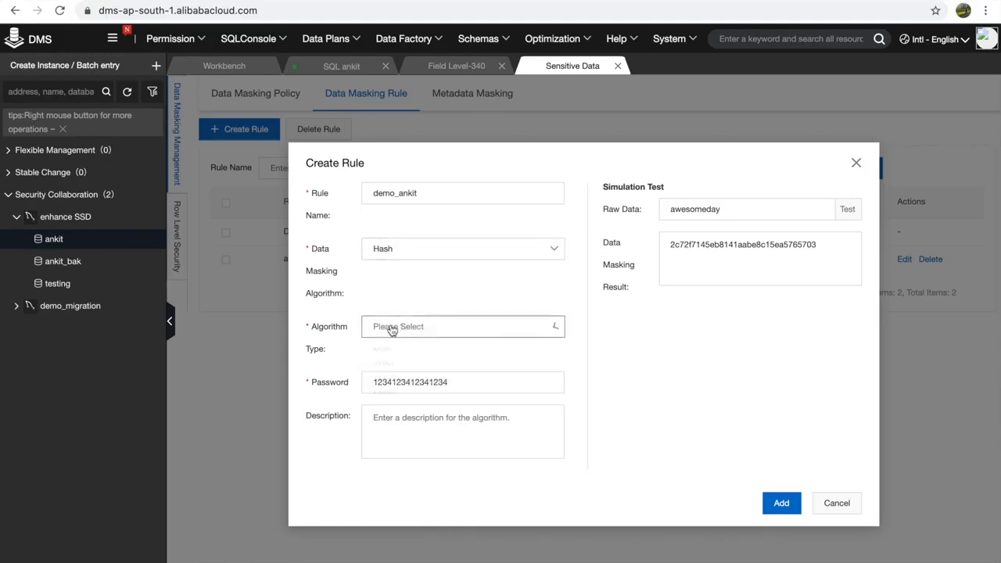
{"action": "left_click", "coordinate": [392, 329]}
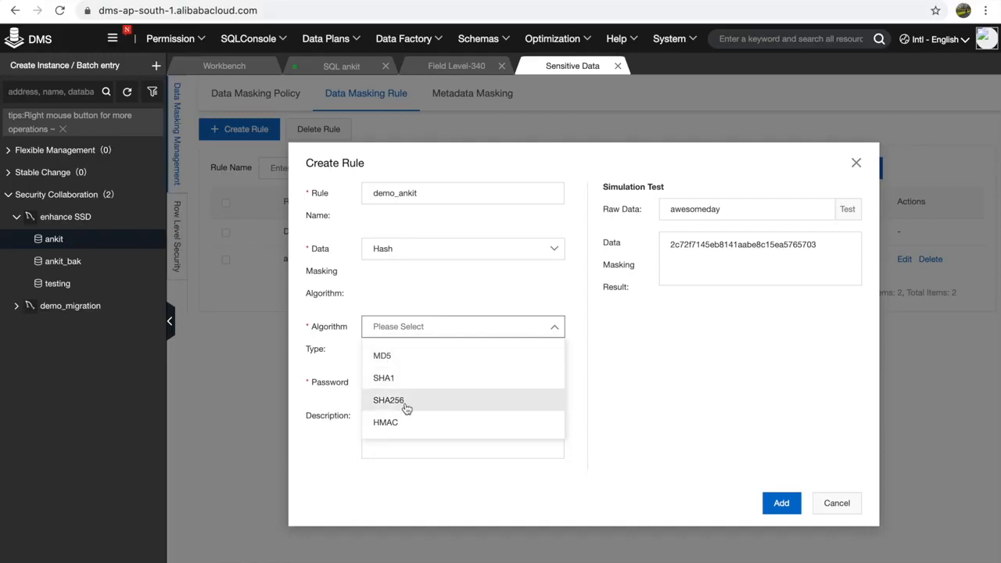
{"action": "left_click", "coordinate": [457, 362]}
{"action": "left_click", "coordinate": [849, 210]}
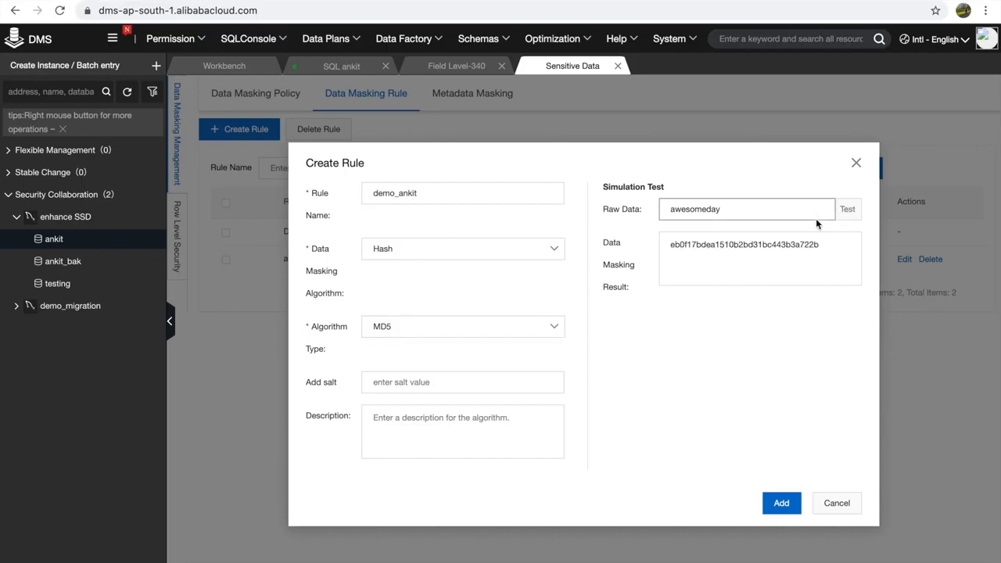
{"action": "left_click", "coordinate": [522, 335]}
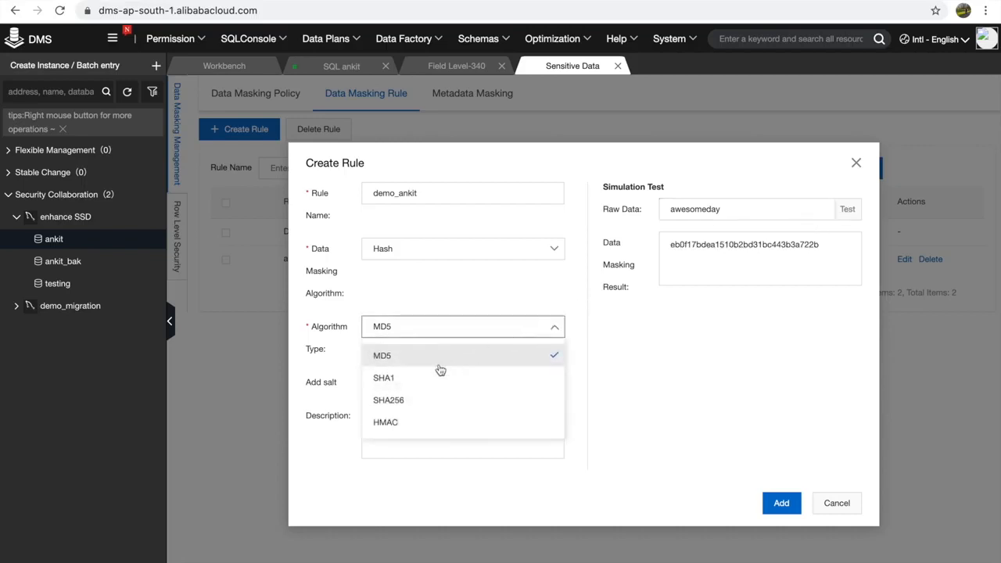
{"action": "left_click", "coordinate": [418, 378]}
{"action": "left_click", "coordinate": [849, 210]}
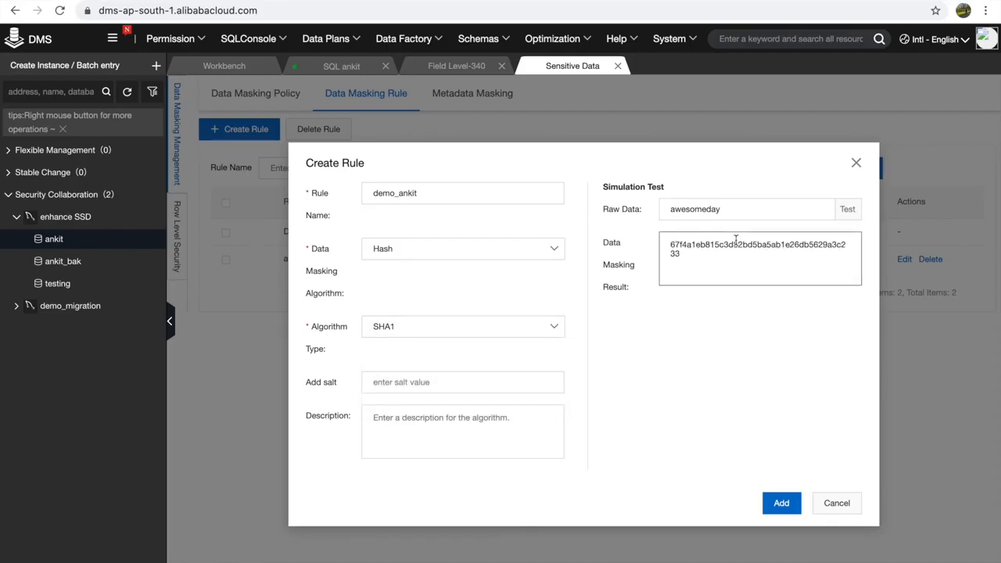
- Set Cover up with Fixed position cover, cover string &&& at positions (1,4), and test
{"action": "left_click", "coordinate": [522, 257]}
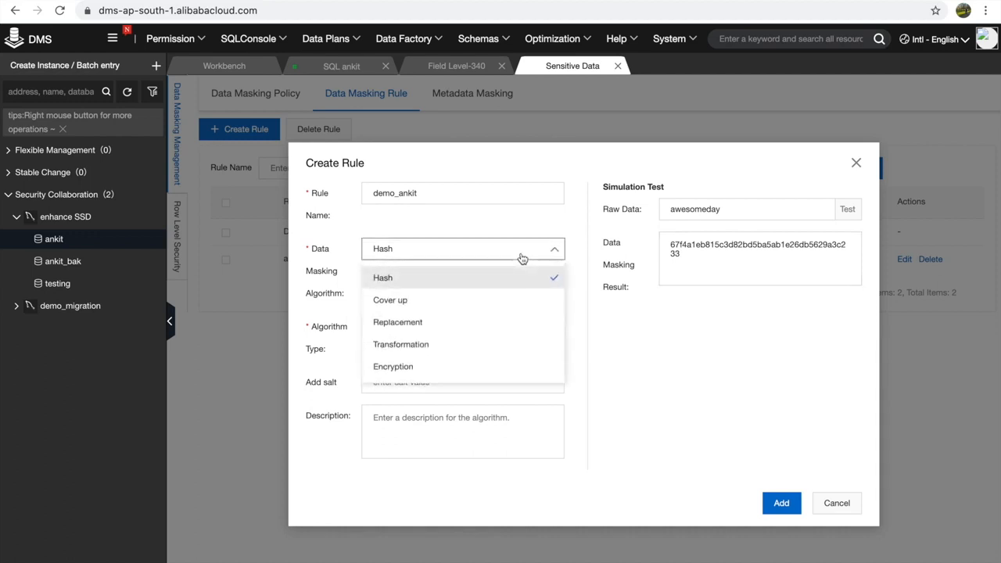
{"action": "left_click", "coordinate": [461, 300]}
{"action": "left_click", "coordinate": [395, 335]}
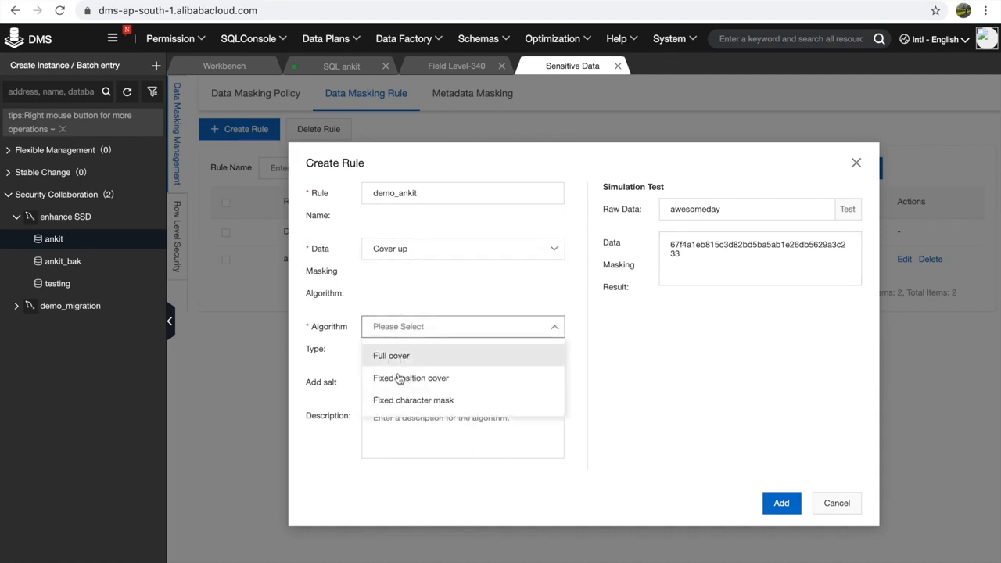
{"action": "left_click", "coordinate": [399, 376]}
{"action": "left_click", "coordinate": [419, 342]}
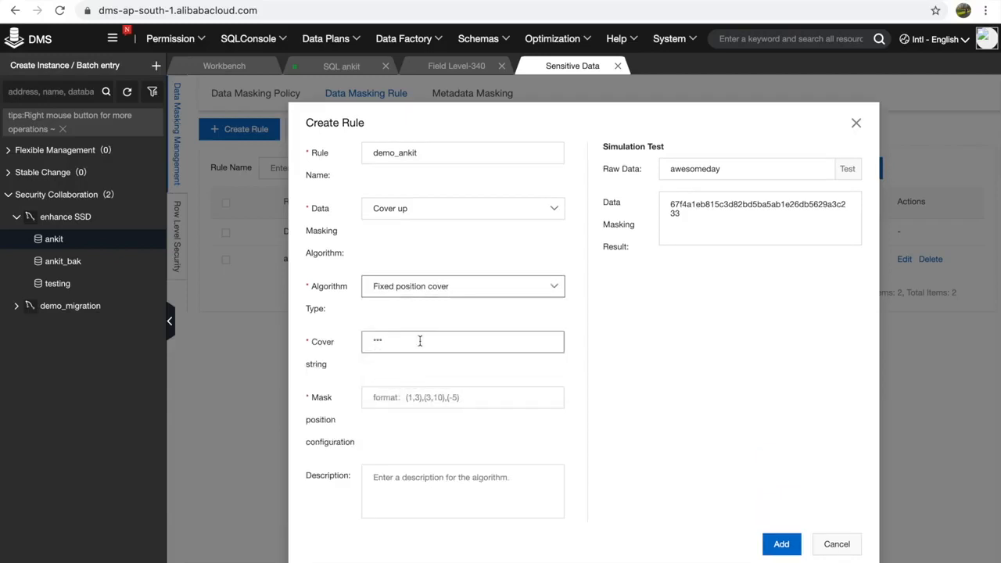
{"action": "left_click_drag", "start_coordinate": [418, 342], "coordinate": [344, 346]}
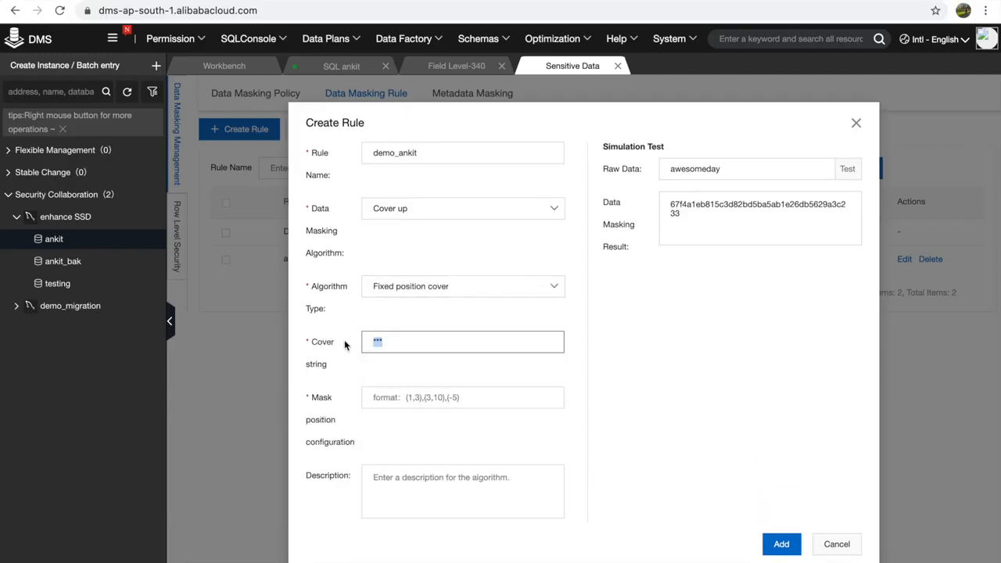
{"action": "type", "text": "&&&"}
{"action": "left_click", "coordinate": [448, 400]}
{"action": "type", "text": "("}
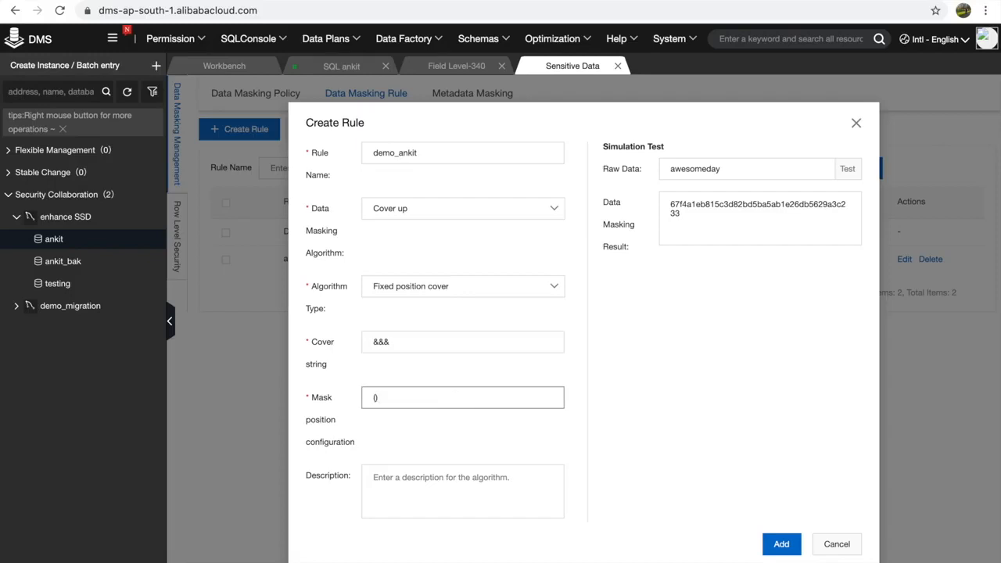
{"action": "type", "text": "1,4"}
{"action": "left_click", "coordinate": [848, 169]}
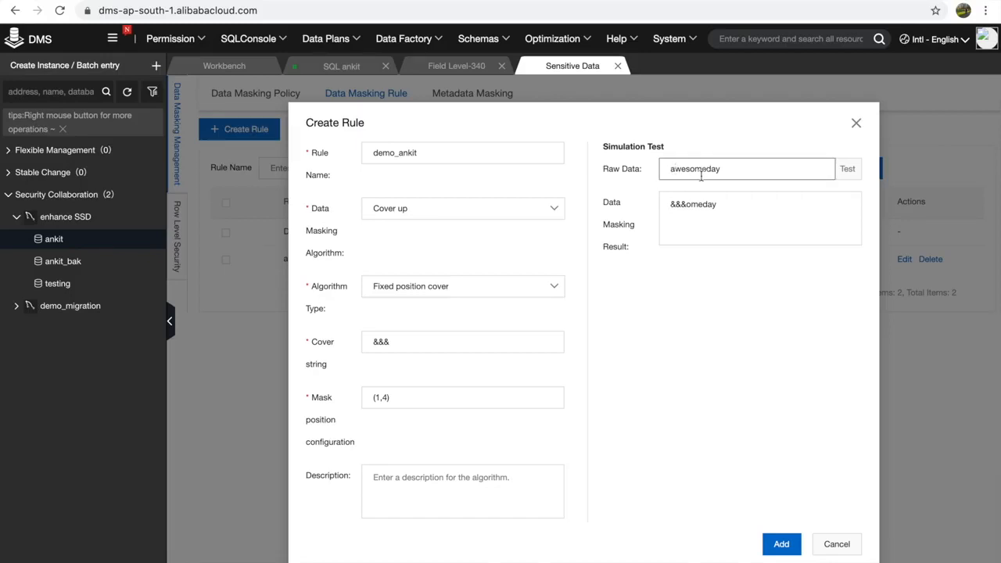
- Extend the cover string to six ampersands and retest, giving &&&&&&omeday
{"action": "left_click", "coordinate": [395, 340]}
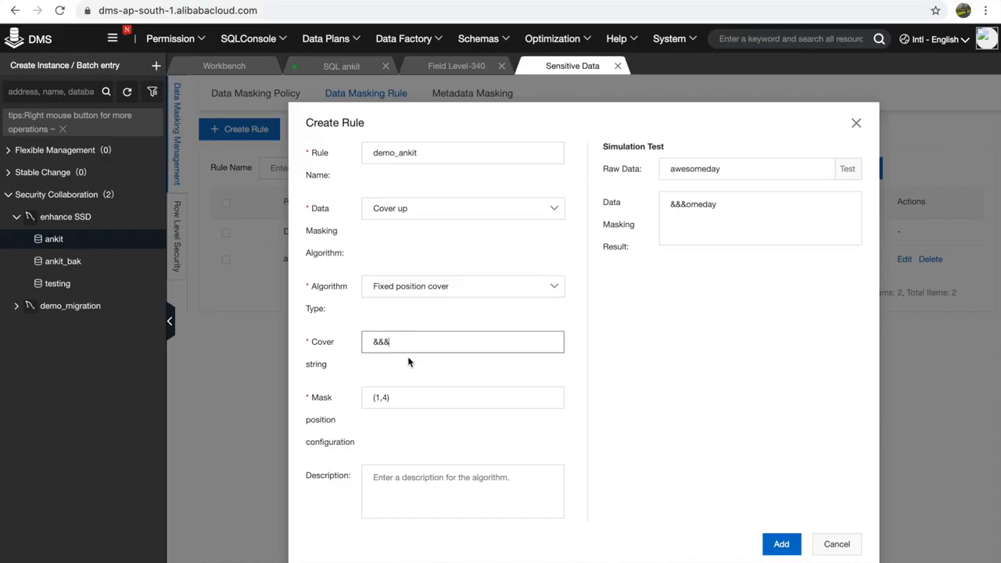
{"action": "type", "text": "&&&"}
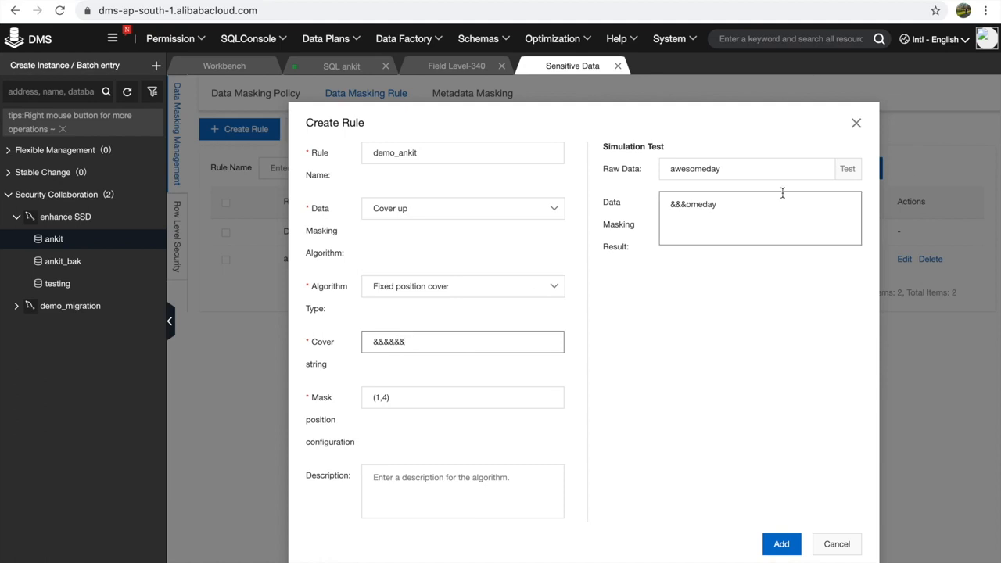
{"action": "left_click", "coordinate": [847, 168]}
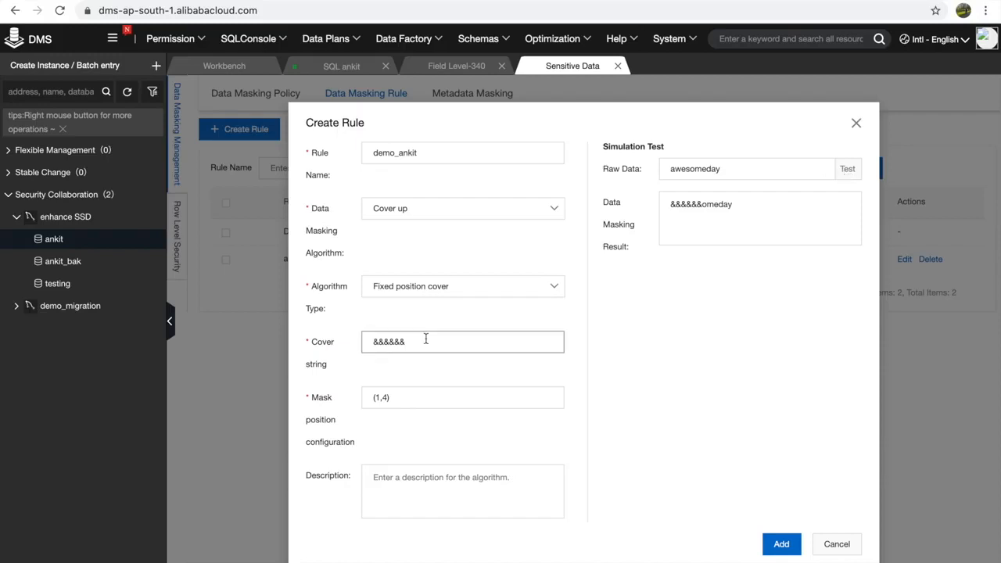
{"action": "left_click", "coordinate": [434, 293]}
{"action": "left_click", "coordinate": [474, 212]}
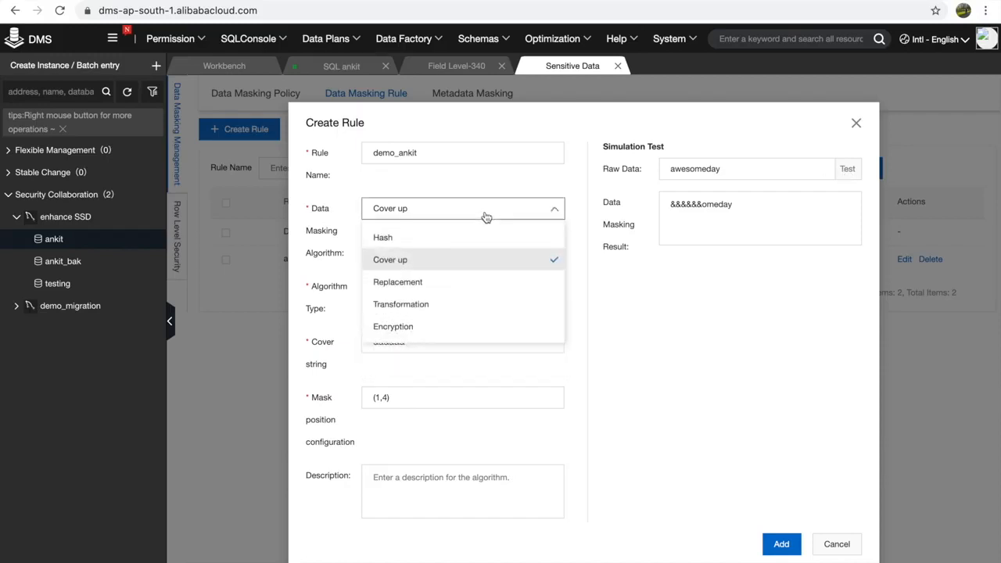
- Look at Replacement, then choose Transformation with the Number rounding type
{"action": "left_click", "coordinate": [435, 283]}
{"action": "left_click", "coordinate": [434, 286]}
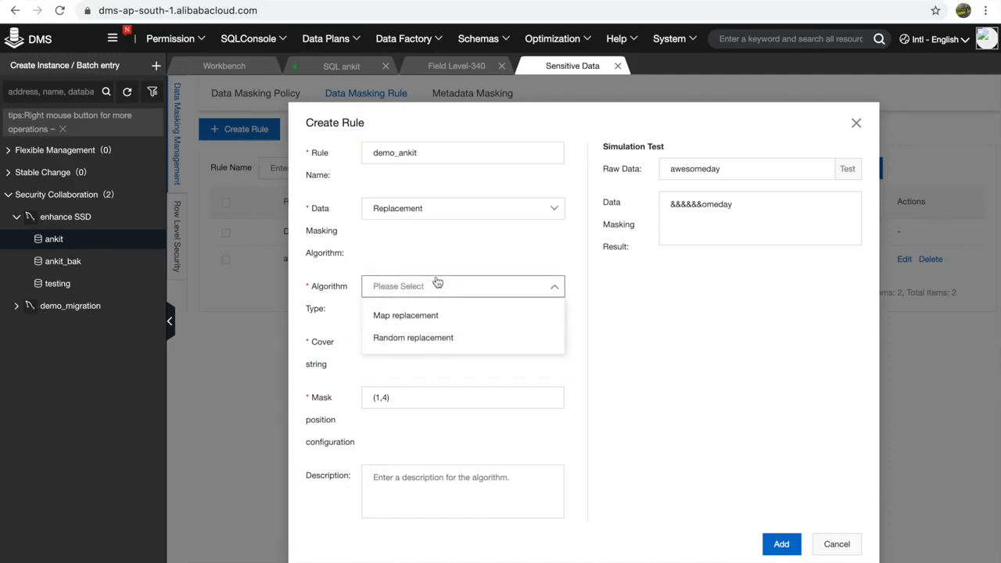
{"action": "left_click", "coordinate": [508, 208]}
{"action": "left_click", "coordinate": [389, 303]}
{"action": "left_click", "coordinate": [407, 291]}
{"action": "left_click", "coordinate": [398, 320]}
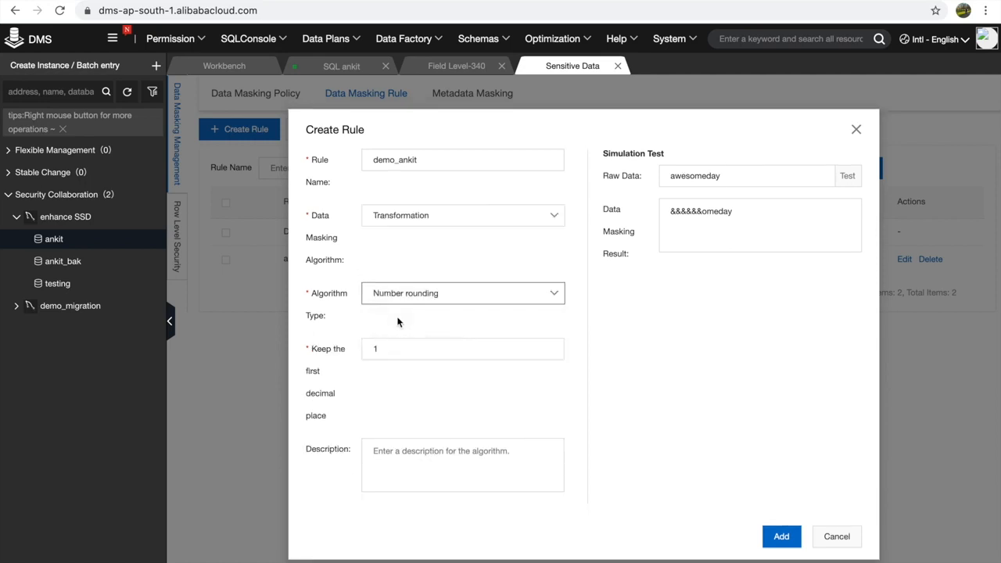
{"action": "left_click", "coordinate": [380, 349]}
- Test number rounding on sample 678.435, then again with 2 decimal places
{"action": "double_click", "coordinate": [731, 176]}
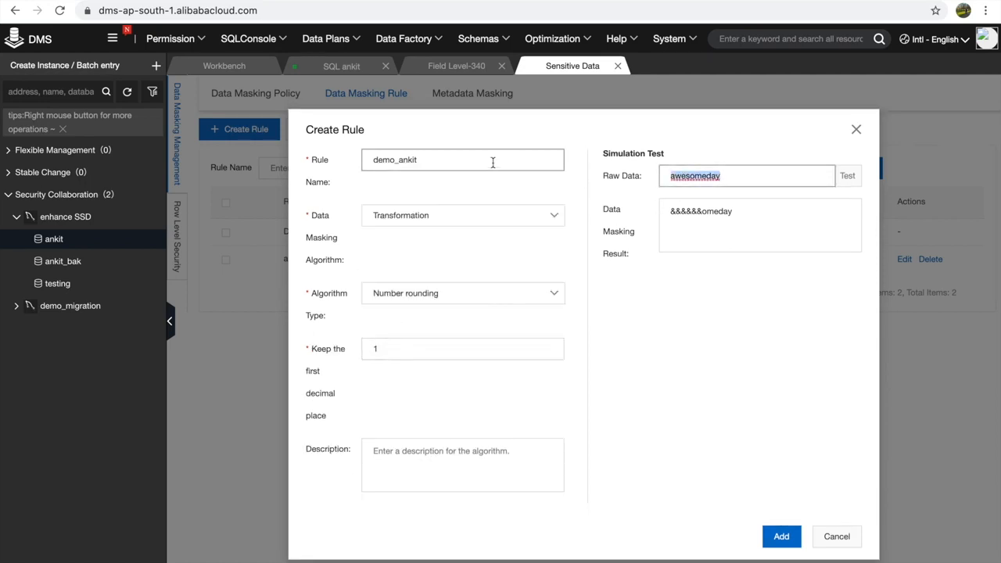
{"action": "type", "text": "678.435"}
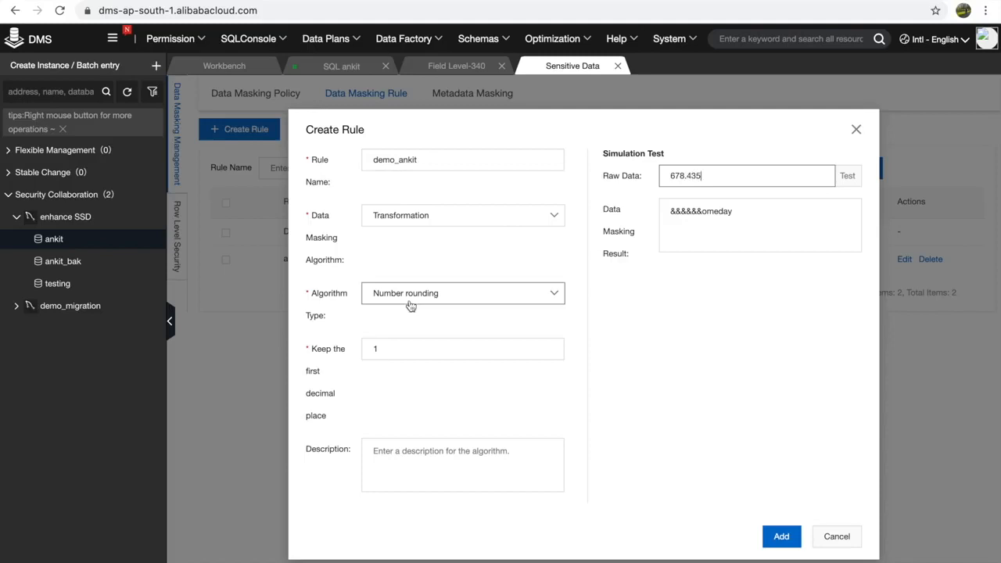
{"action": "left_click", "coordinate": [393, 349]}
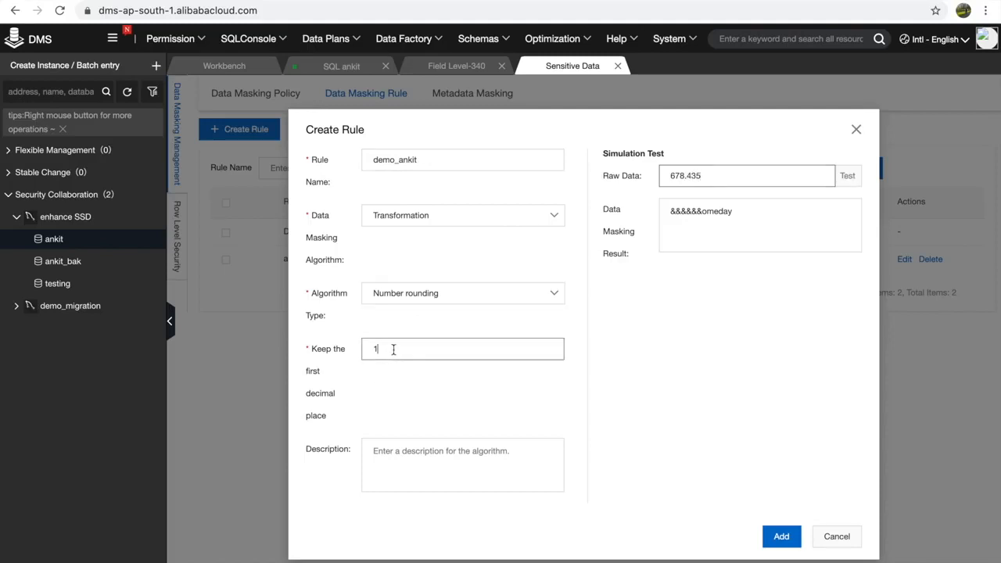
{"action": "left_click", "coordinate": [847, 177]}
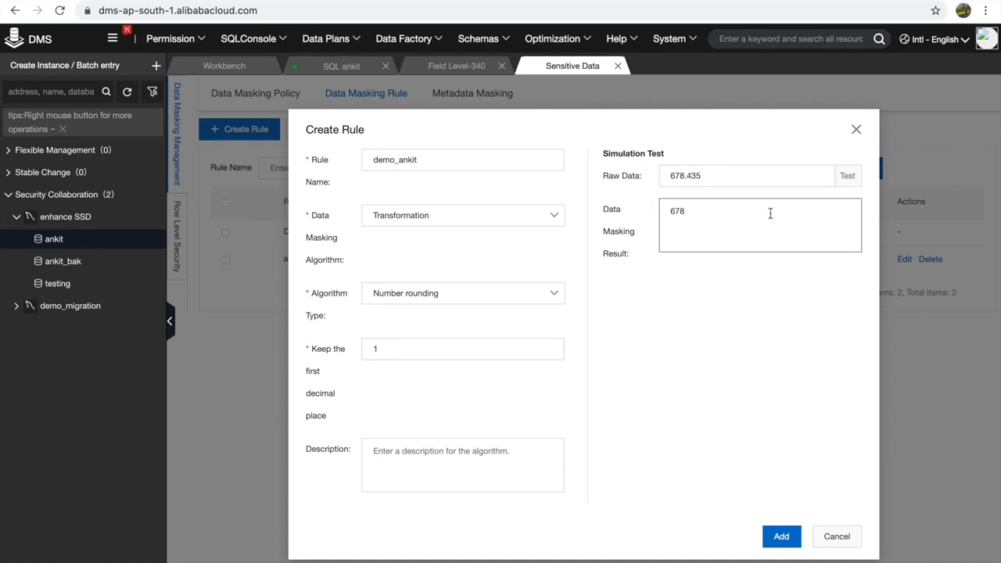
{"action": "left_click", "coordinate": [442, 352]}
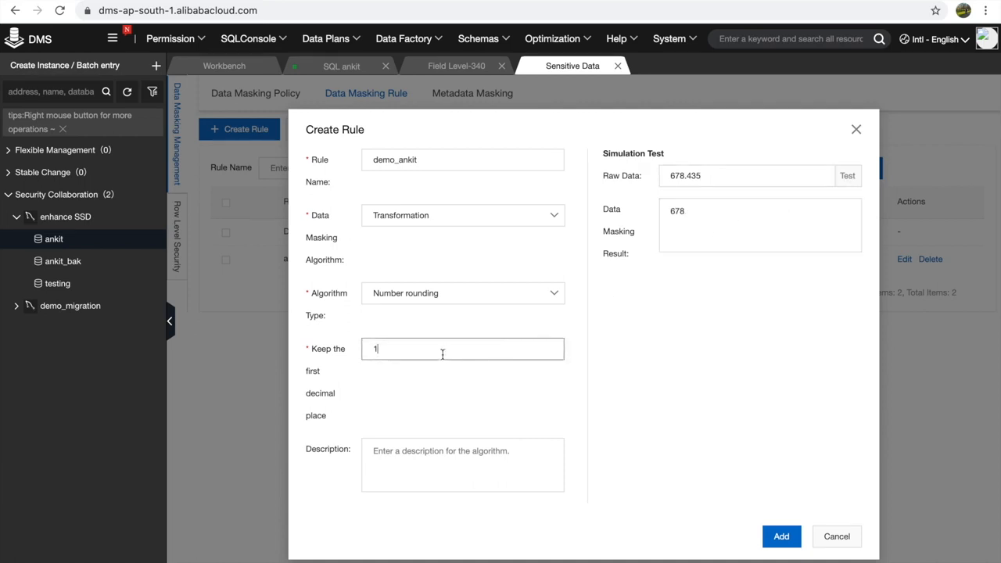
{"action": "key", "text": "BackSpace"}
{"action": "type", "text": "2"}
{"action": "left_click", "coordinate": [847, 176]}
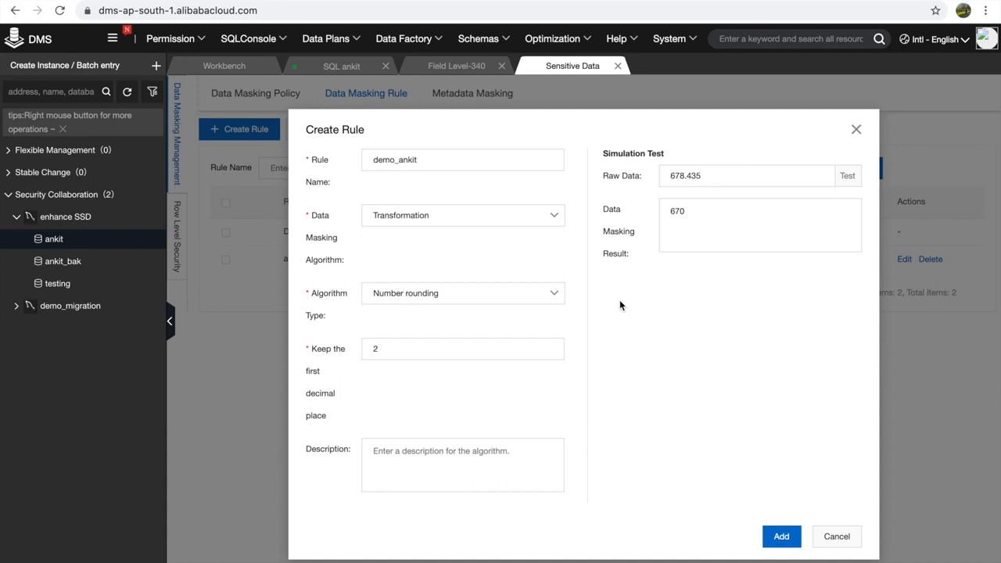
- Choose Character displacement as the algorithm type and restore the sample text to awesomeday
{"action": "left_click", "coordinate": [484, 296]}
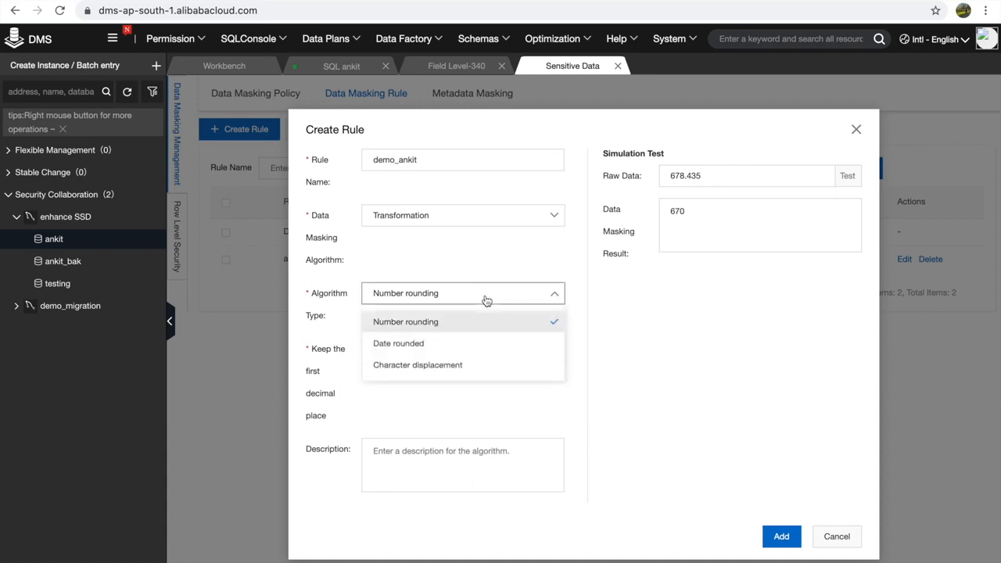
{"action": "left_click", "coordinate": [428, 345]}
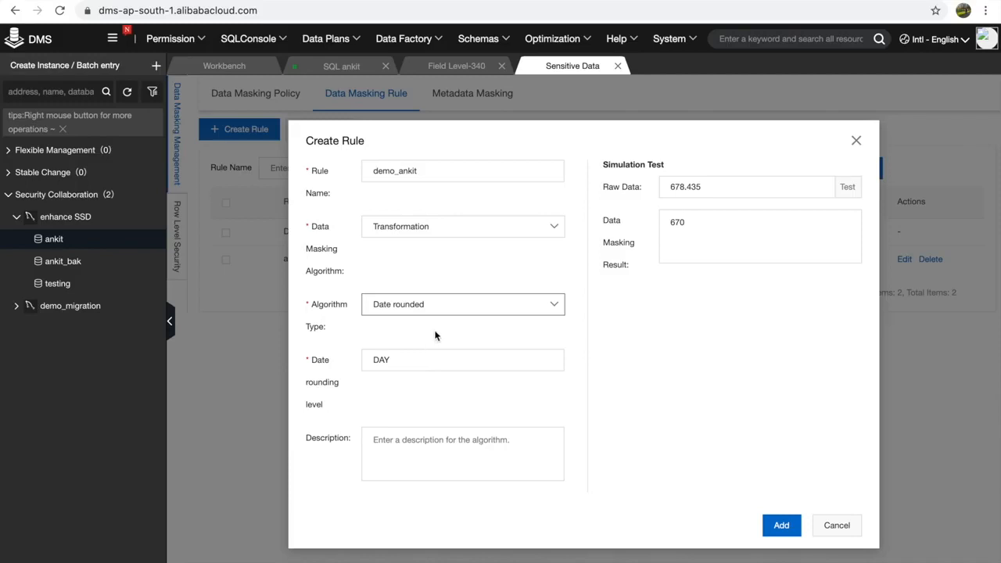
{"action": "left_click", "coordinate": [455, 313]}
{"action": "left_click", "coordinate": [422, 379]}
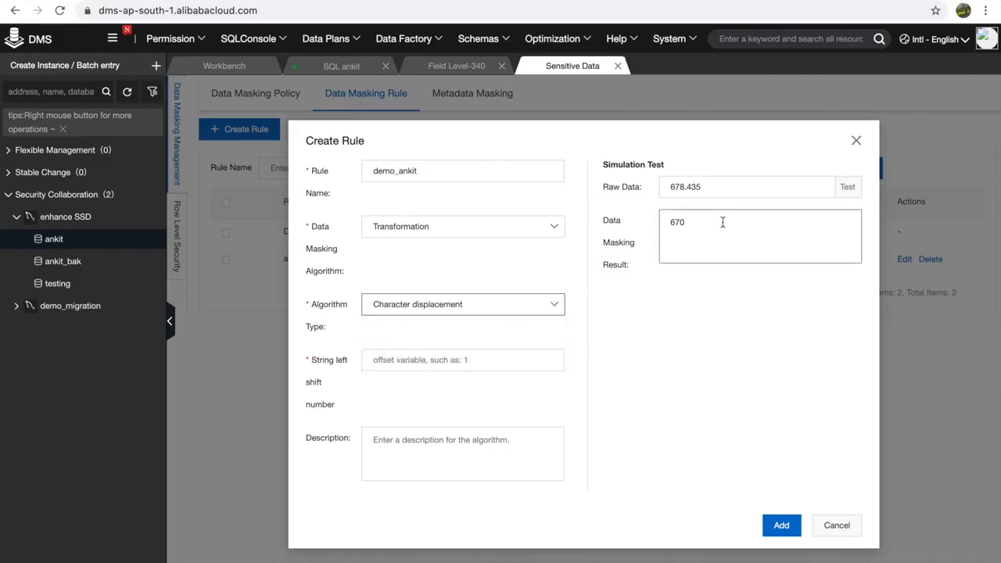
{"action": "left_click", "coordinate": [392, 358]}
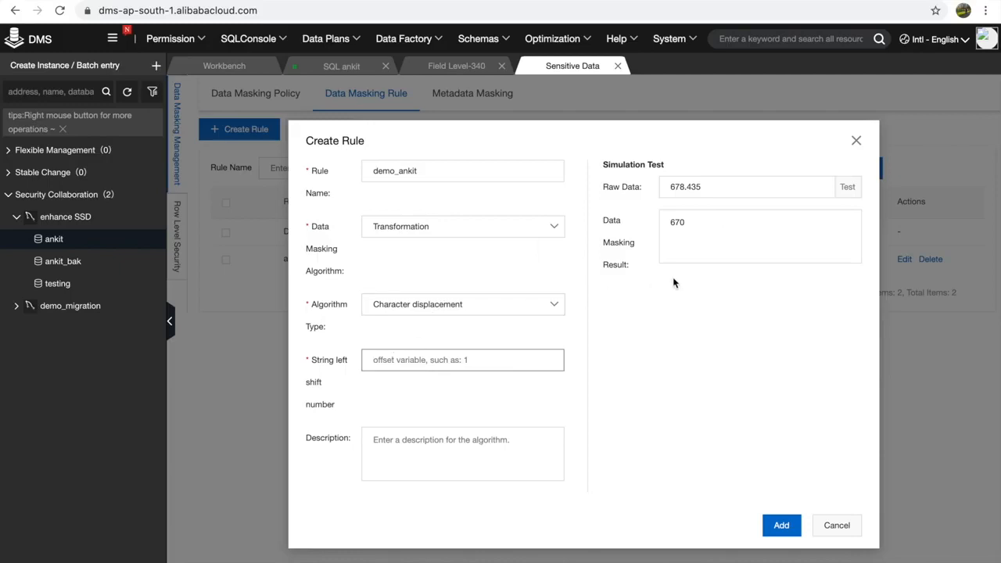
{"action": "double_click", "coordinate": [680, 187]}
{"action": "type", "text": "awesomeday"}
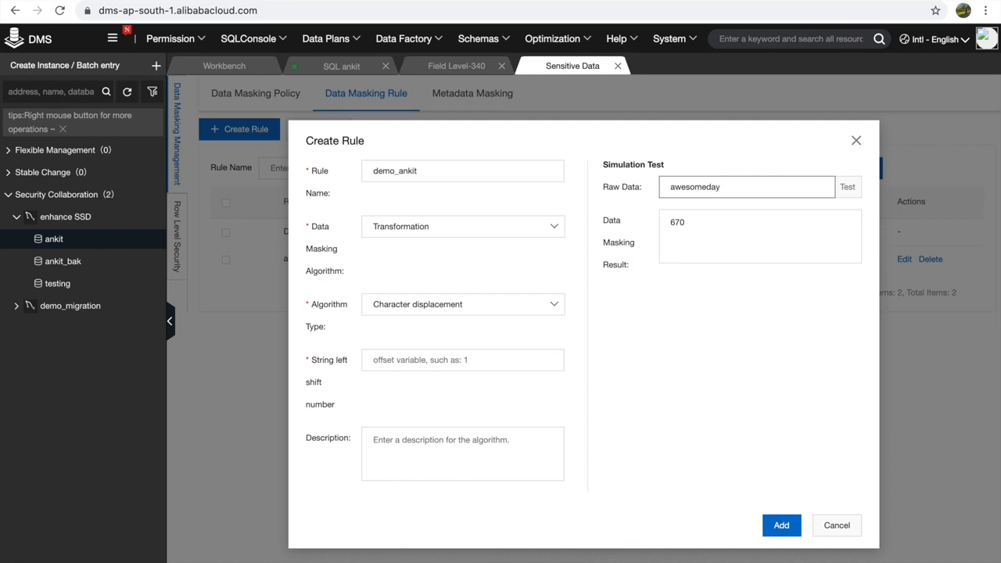
{"action": "key", "text": "ctrl+a"}
- Set left shift to 1 and test, turning awesomeday into wesomedaya
{"action": "left_click", "coordinate": [436, 361]}
{"action": "type", "text": "1"}
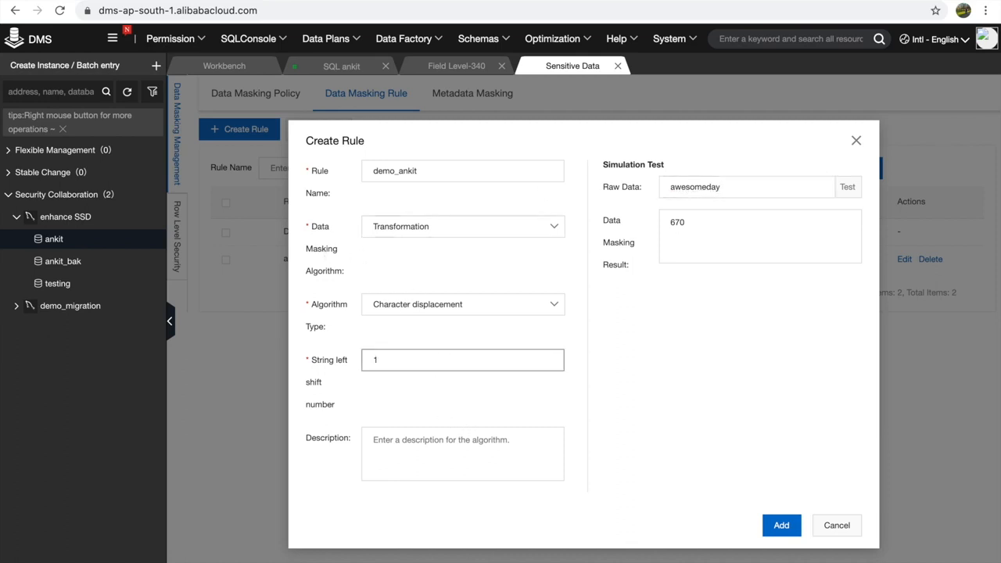
{"action": "left_click", "coordinate": [847, 187]}
{"action": "left_click", "coordinate": [672, 187]}
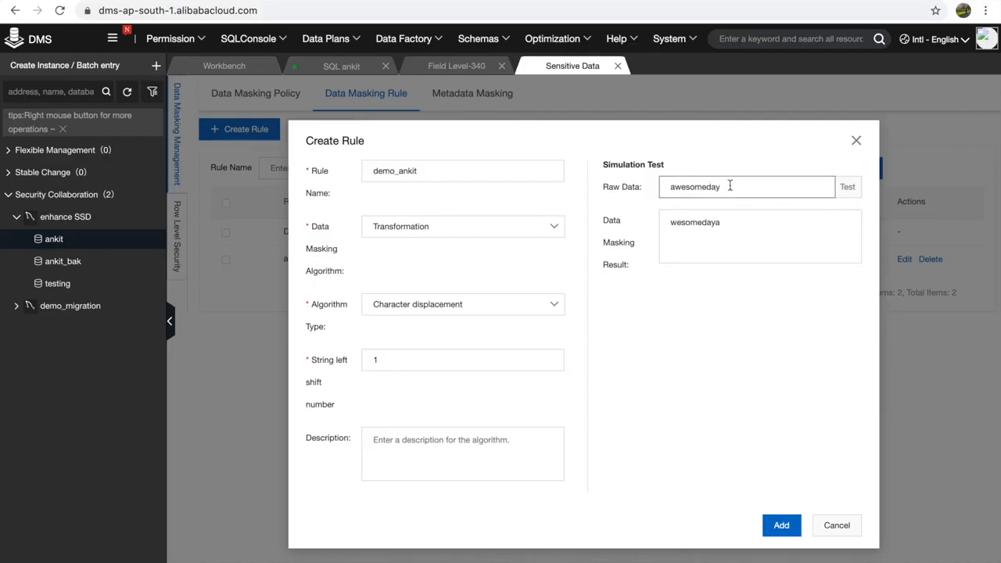
{"action": "left_click", "coordinate": [729, 227]}
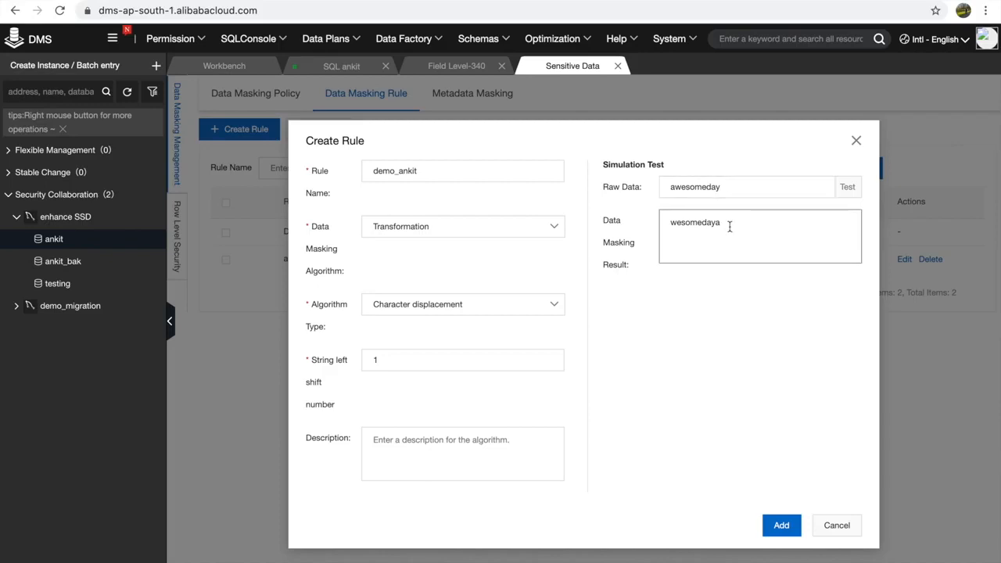
{"action": "left_click", "coordinate": [538, 226]}
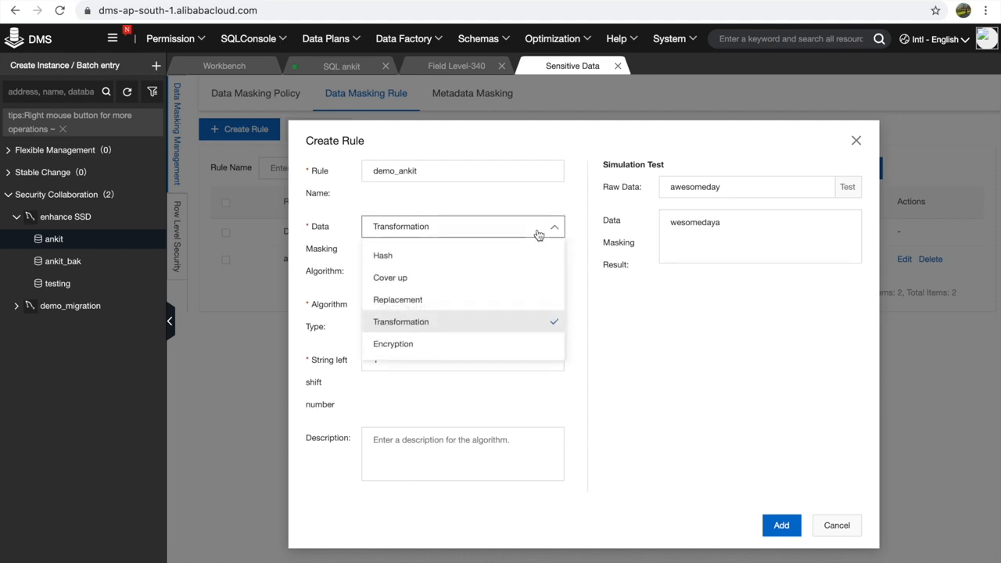
- Try Map replacement with replace string aw,11,xx and test it on awesomeday
{"action": "left_click", "coordinate": [429, 304]}
{"action": "left_click", "coordinate": [432, 305]}
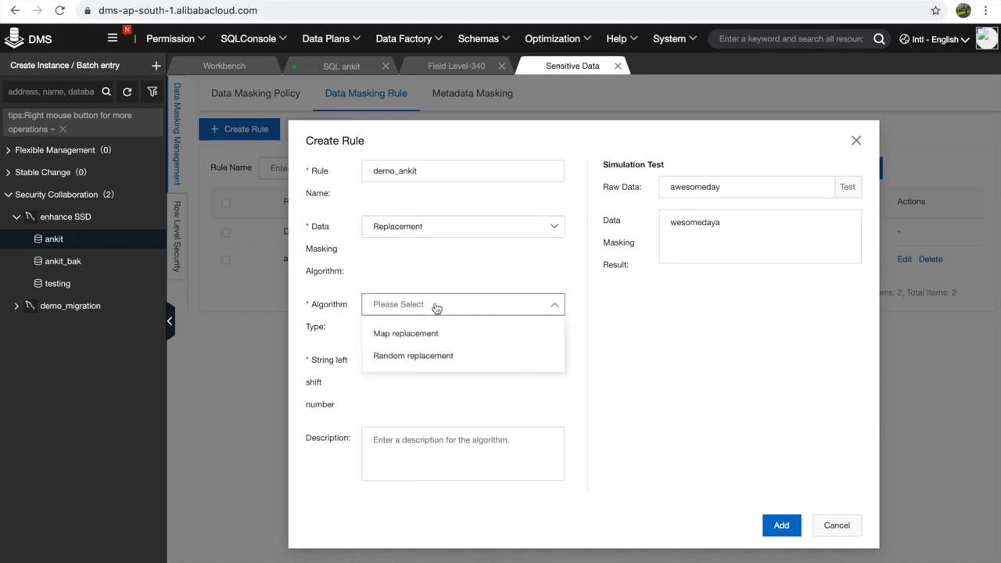
{"action": "left_click", "coordinate": [422, 331]}
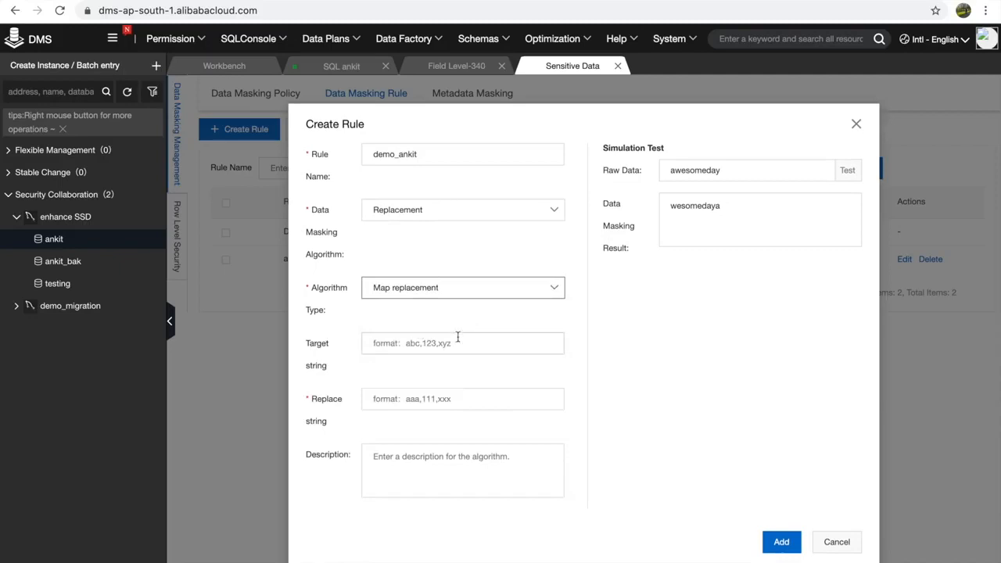
{"action": "left_click", "coordinate": [387, 397]}
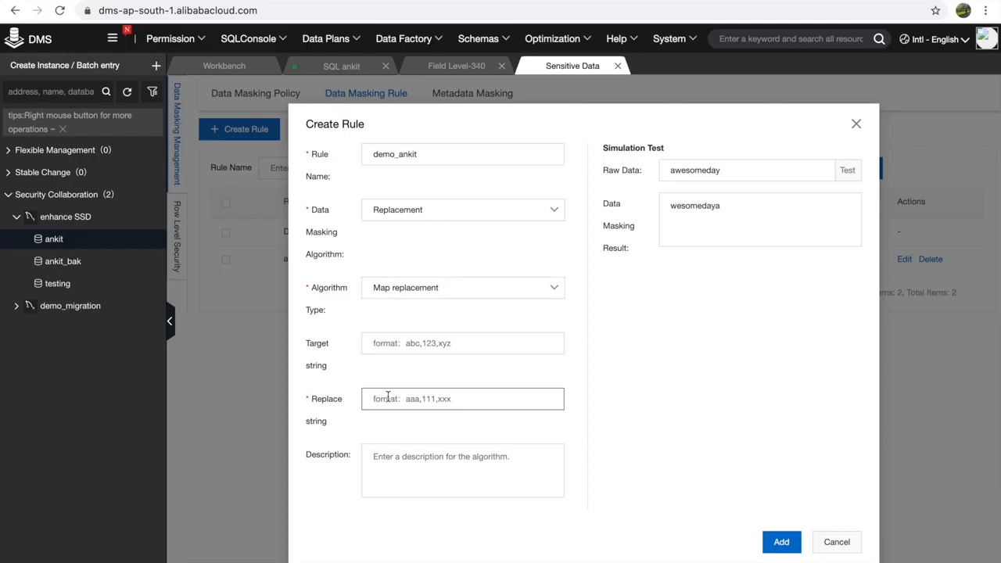
{"action": "type", "text": "aw,11,xx"}
{"action": "left_click", "coordinate": [846, 171]}
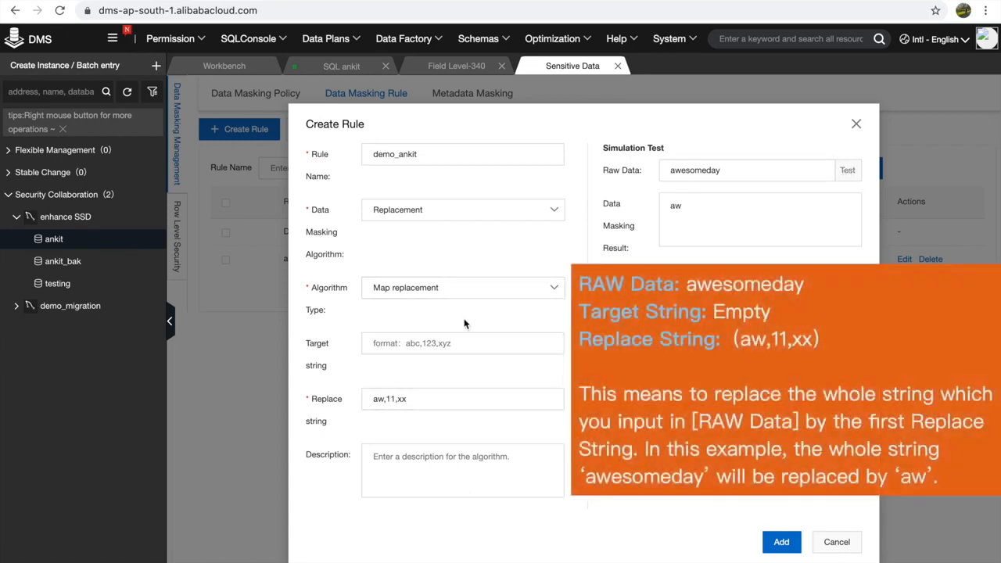
{"action": "left_click", "coordinate": [379, 400]}
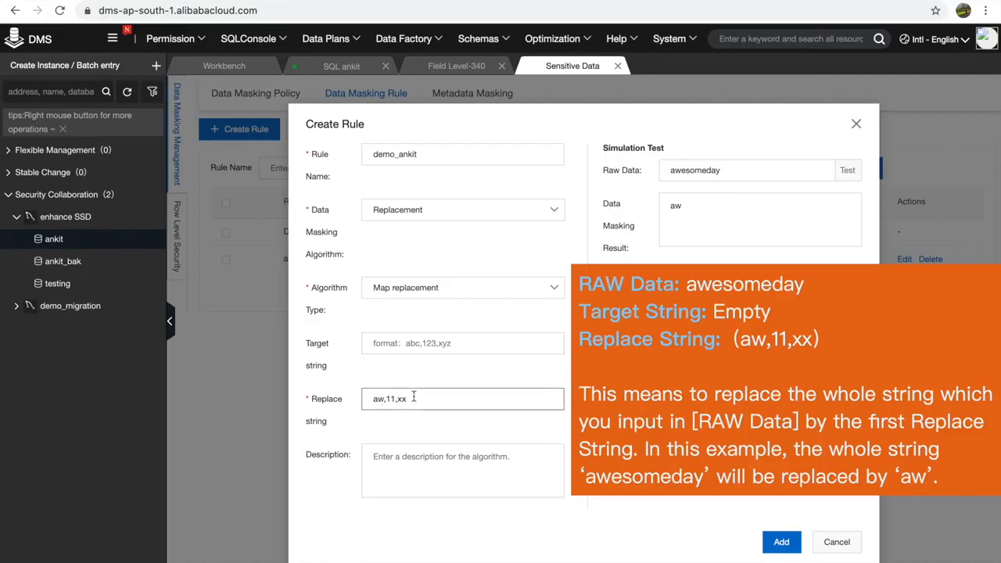
{"action": "left_click_drag", "start_coordinate": [418, 398], "coordinate": [360, 401]}
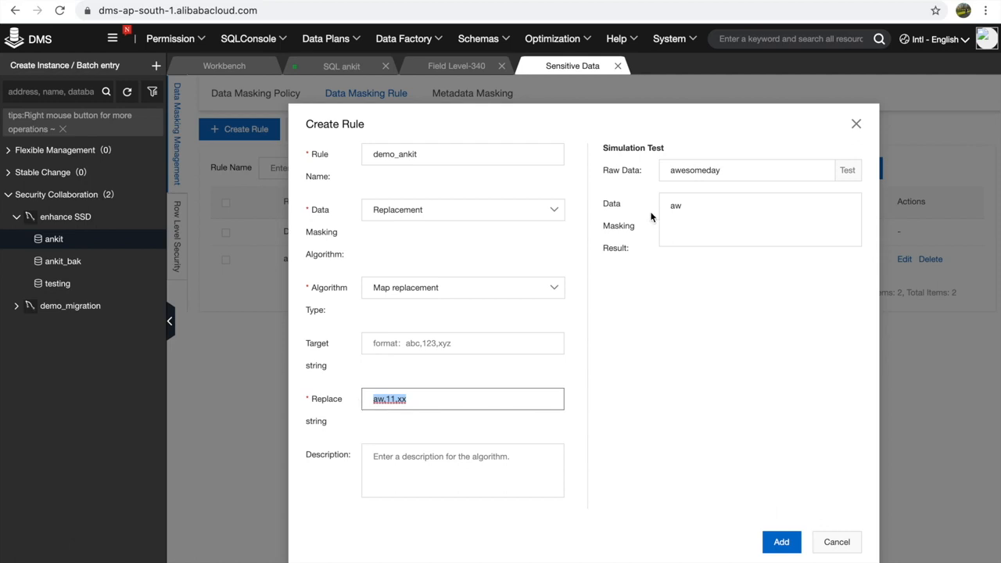
- Switch the masking algorithm from Replacement to Cover up
{"action": "left_click", "coordinate": [425, 213]}
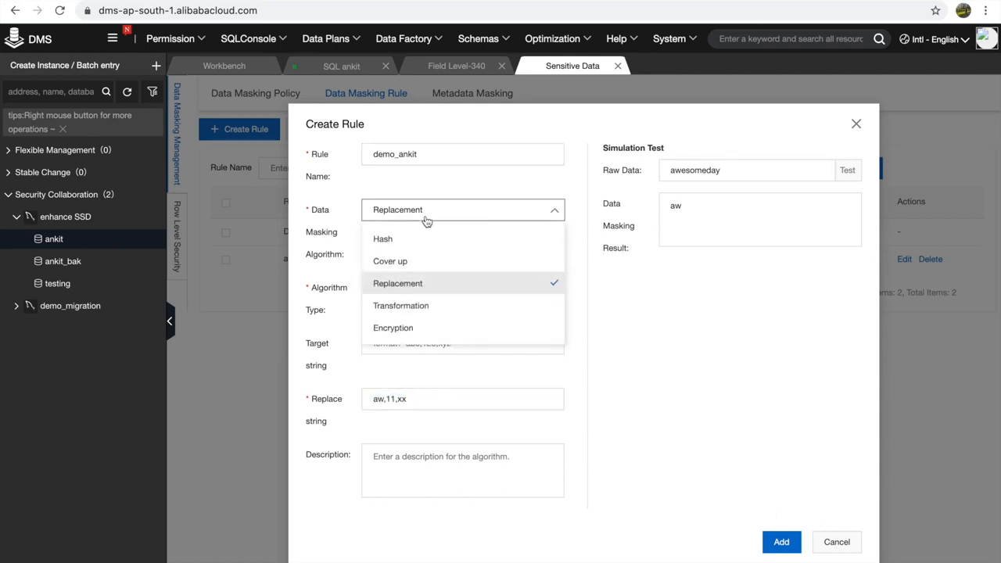
{"action": "left_click", "coordinate": [438, 263]}
{"action": "left_click", "coordinate": [420, 291]}
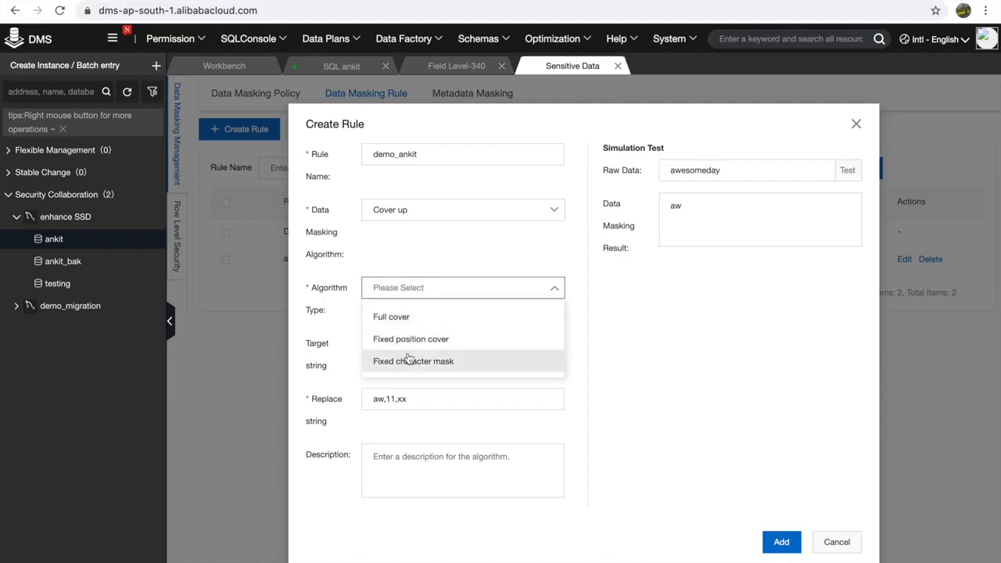
- Choose Fixed position cover with cover string ^$&#@ and sample text 'hello you look awesome'
{"action": "left_click", "coordinate": [419, 340]}
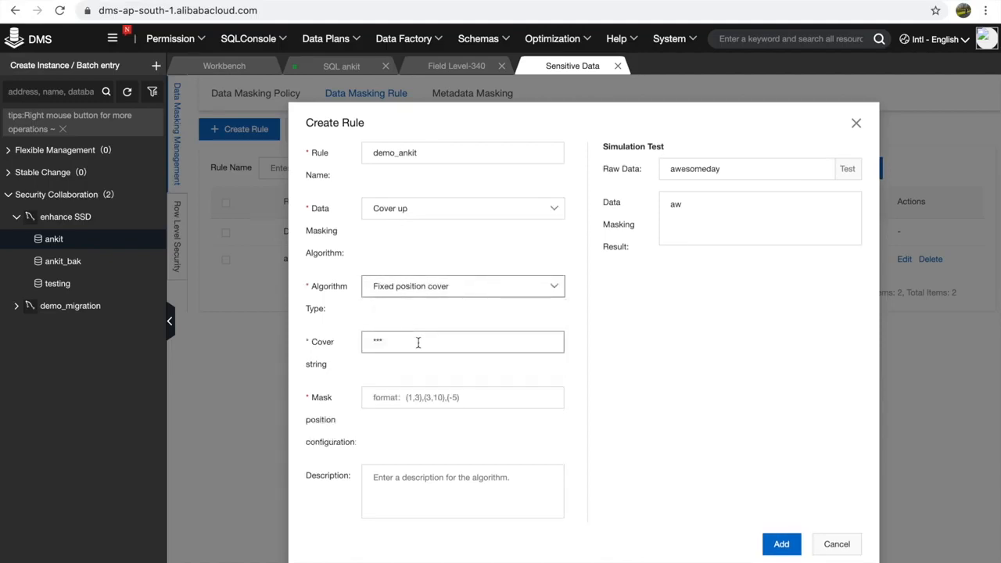
{"action": "left_click_drag", "start_coordinate": [391, 342], "coordinate": [375, 341]}
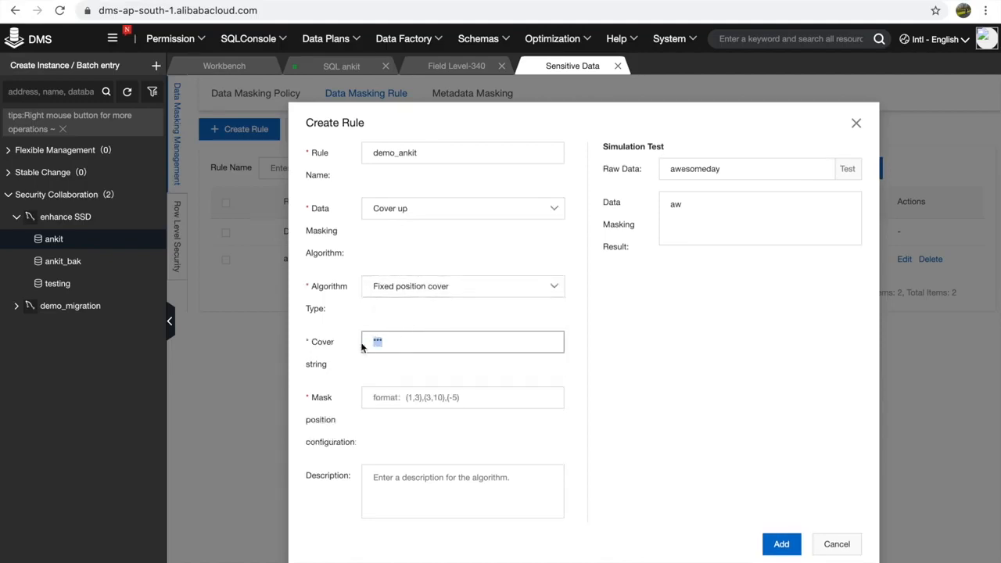
{"action": "type", "text": "^$&#@"}
{"action": "left_click", "coordinate": [387, 405]}
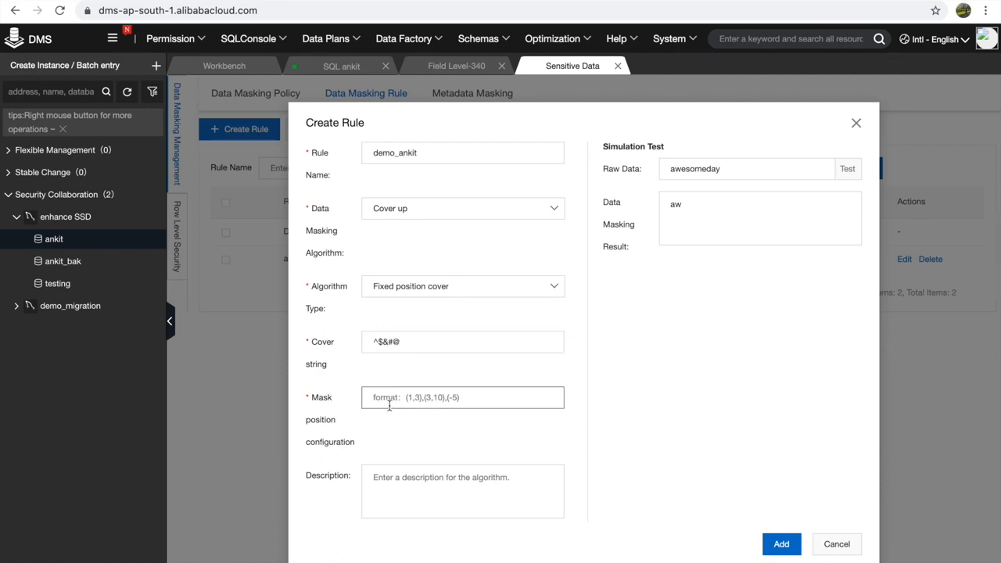
{"action": "left_click_drag", "start_coordinate": [743, 167], "coordinate": [643, 168]}
{"action": "type", "text": "he"}
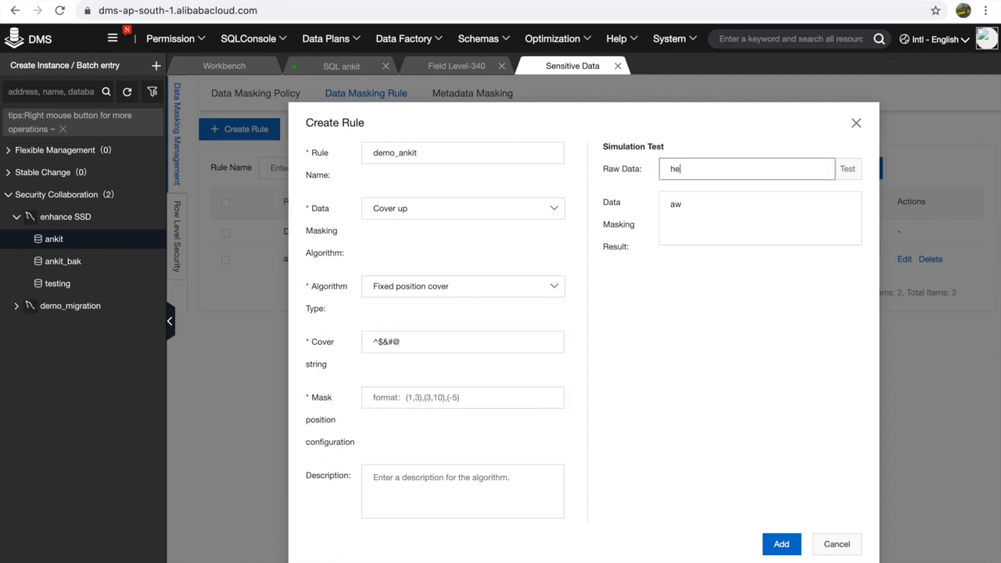
{"action": "type", "text": "llo you look awesome"}
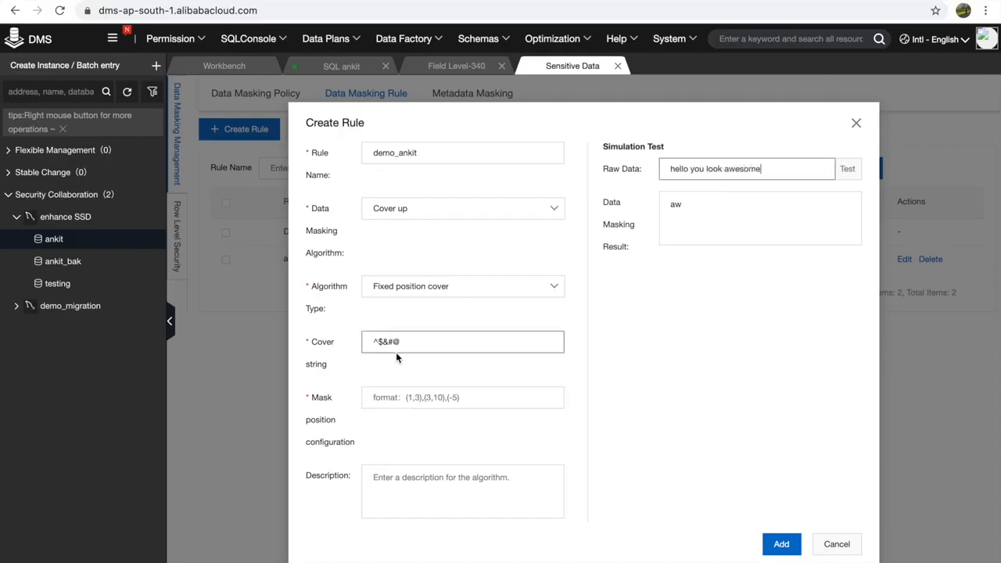
- Set mask positions to (4,15), test the result, and add the demo_ankit rule
{"action": "left_click", "coordinate": [387, 396]}
{"action": "type", "text": "("}
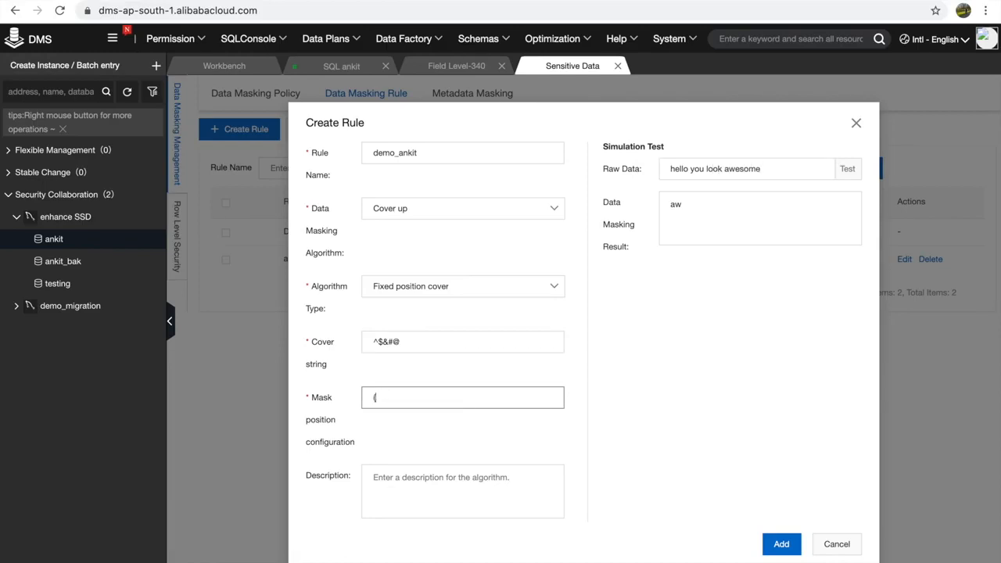
{"action": "type", "text": "4,9)"}
{"action": "left_click", "coordinate": [849, 171]}
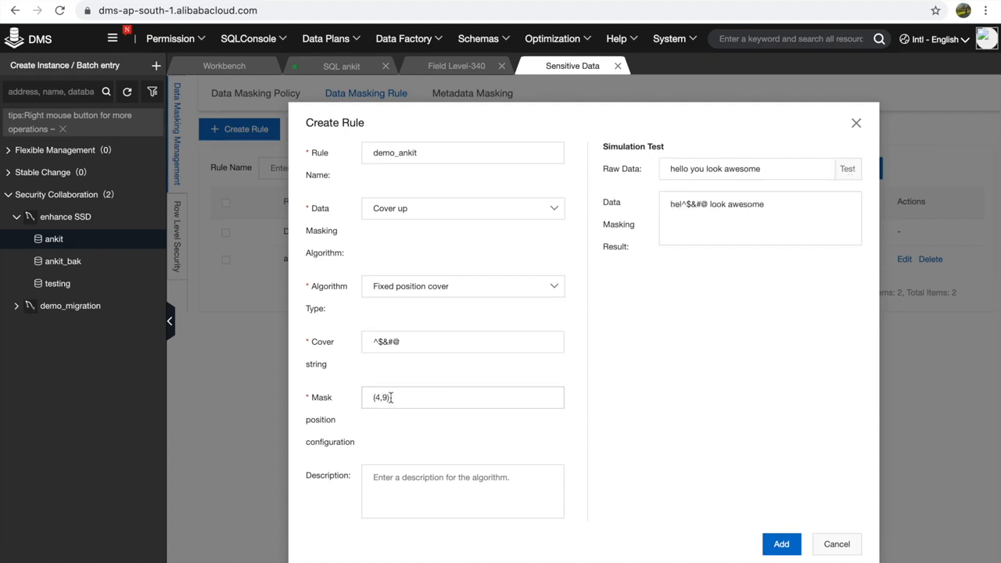
{"action": "key", "text": "BackSpace"}
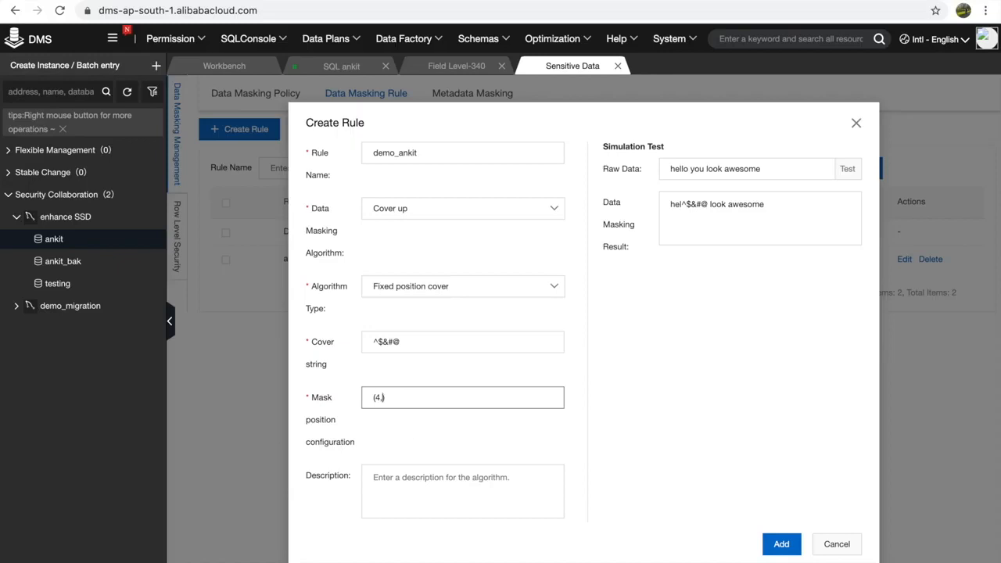
{"action": "type", "text": "15"}
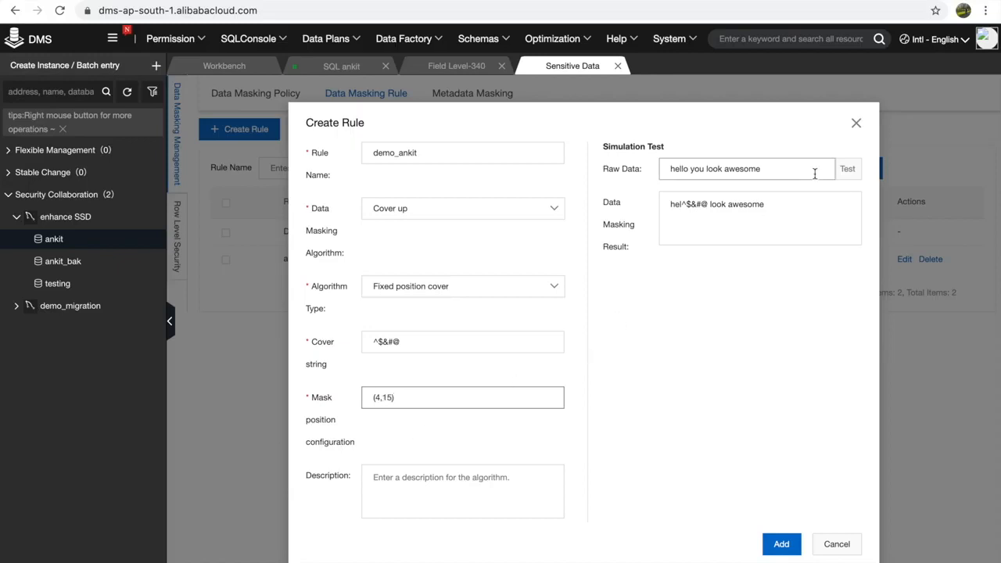
{"action": "left_click", "coordinate": [842, 172]}
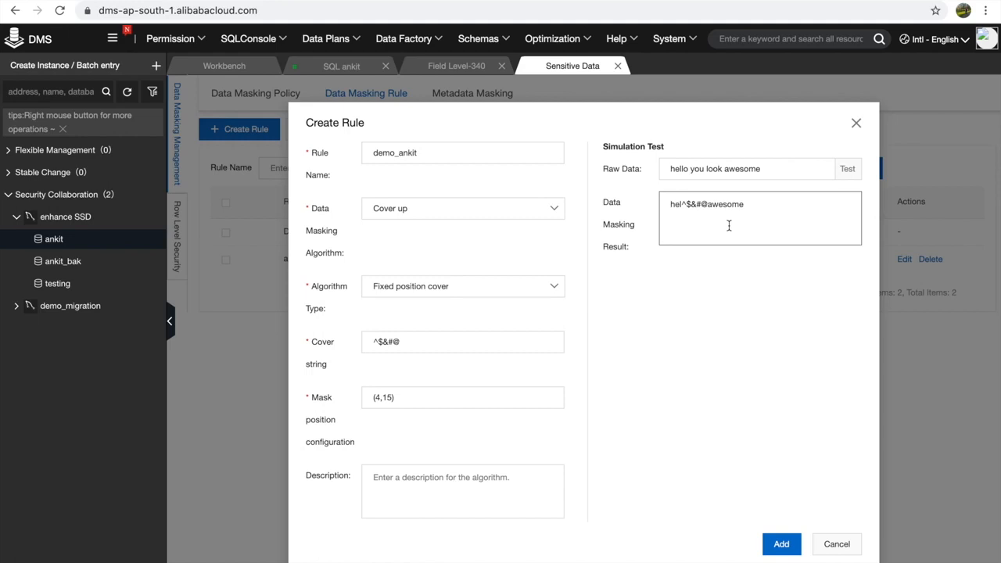
{"action": "left_click", "coordinate": [782, 545]}
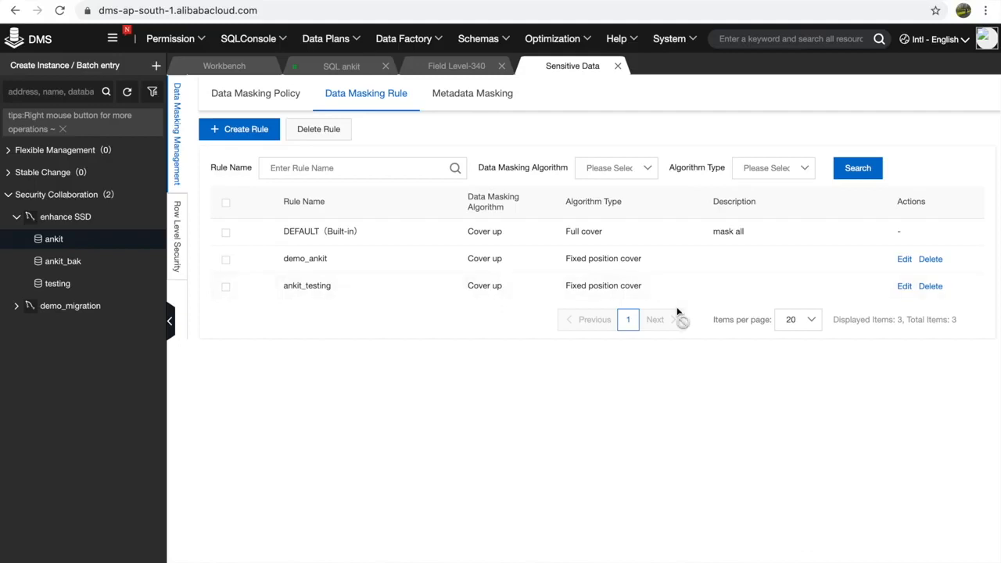
- Select the demo_ankit rule, then go to the Metadata Masking Data Masking Policy list
{"action": "left_click", "coordinate": [225, 259]}
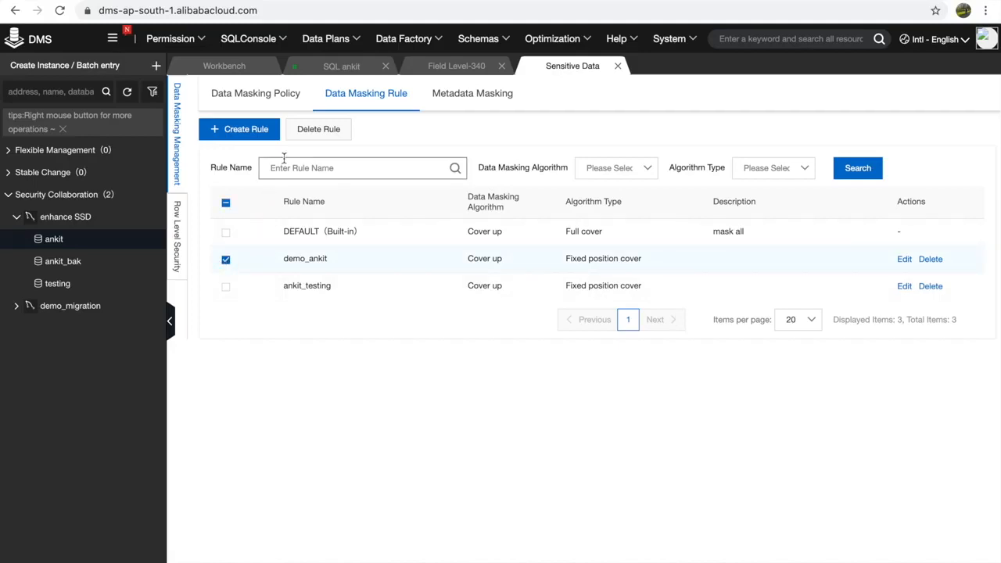
{"action": "left_click", "coordinate": [478, 102]}
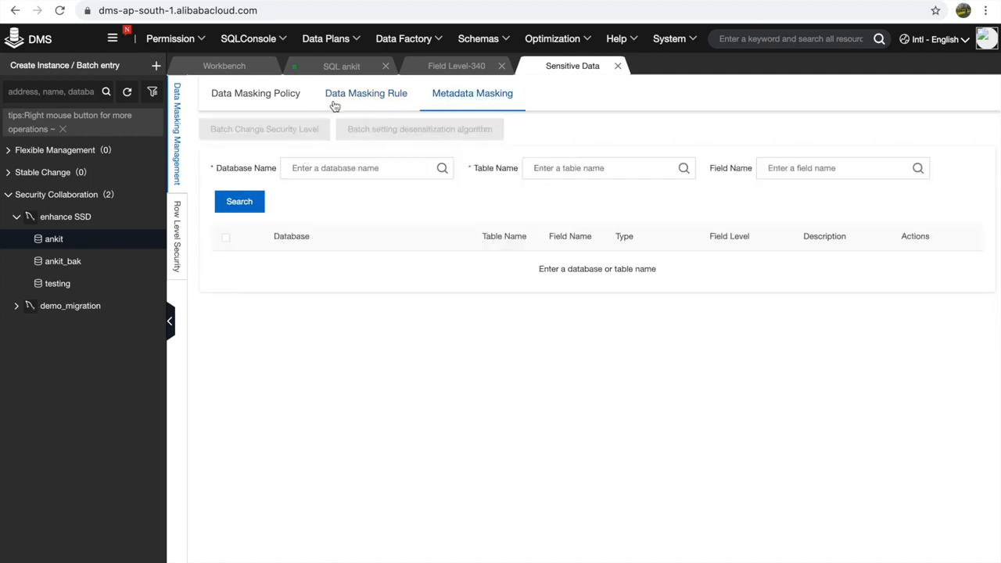
{"action": "left_click", "coordinate": [283, 101]}
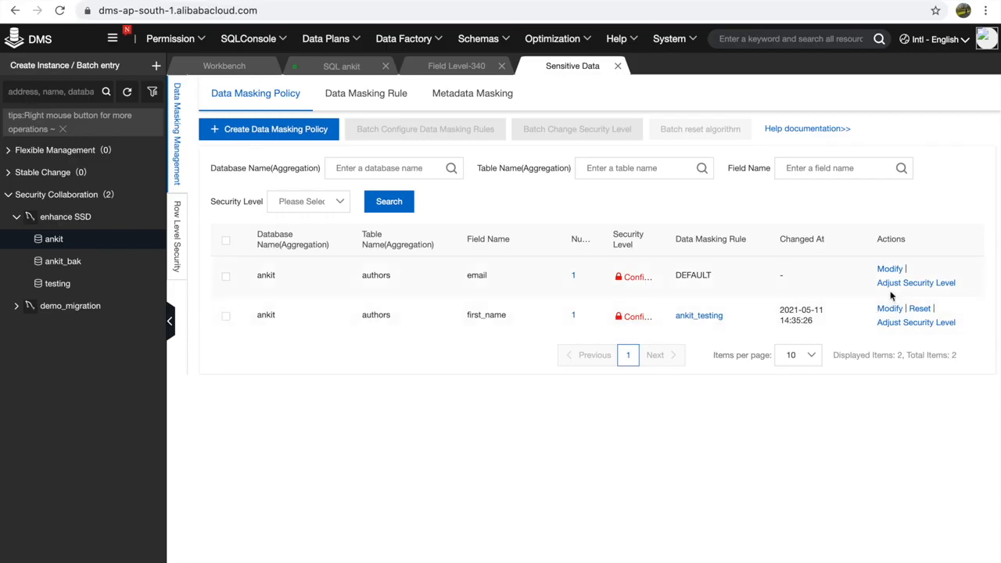
- Assign demo_ankit to the email and first_name policies, then return to the ankit SQL console
{"action": "left_click", "coordinate": [899, 272]}
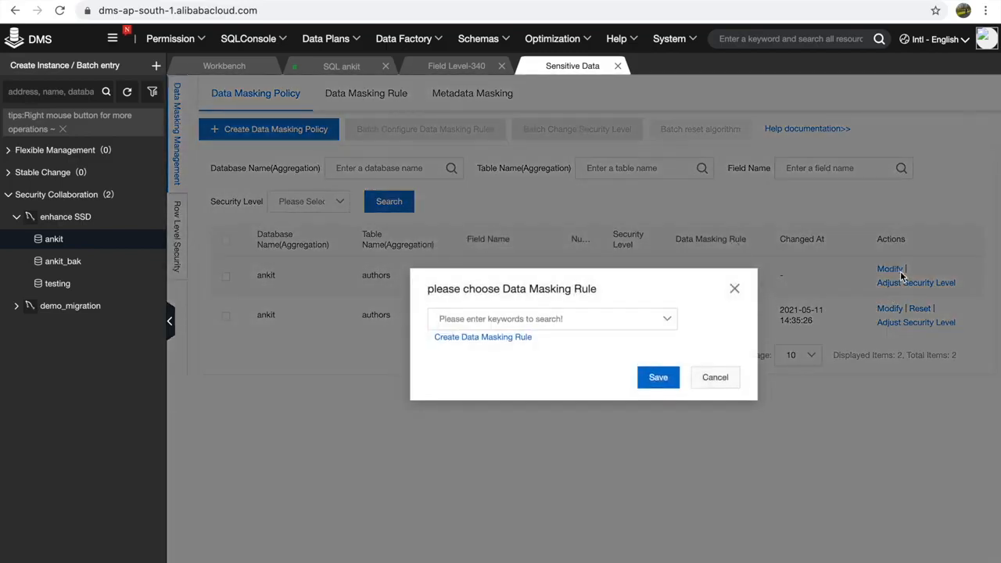
{"action": "left_click", "coordinate": [666, 322]}
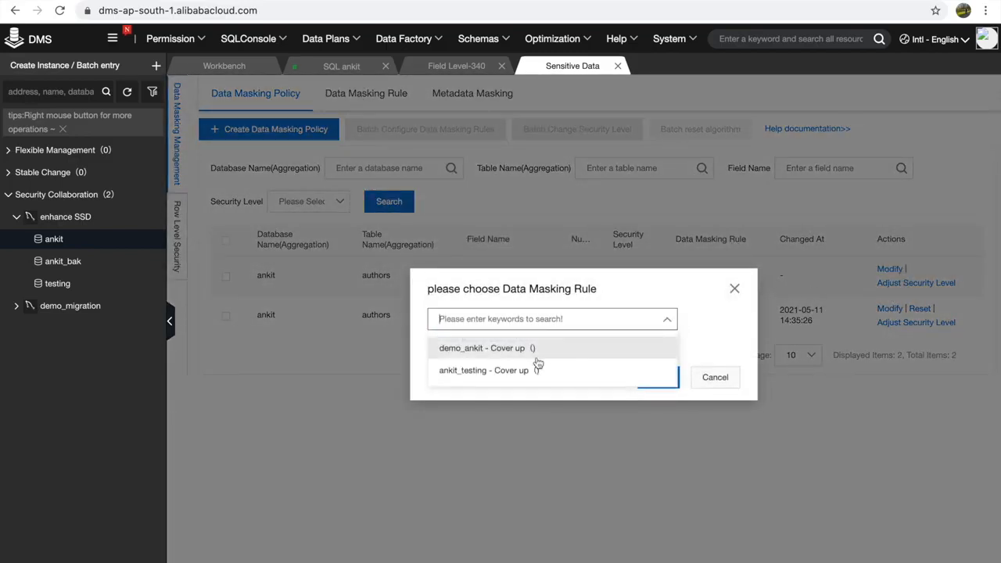
{"action": "left_click", "coordinate": [510, 350]}
{"action": "left_click", "coordinate": [657, 377]}
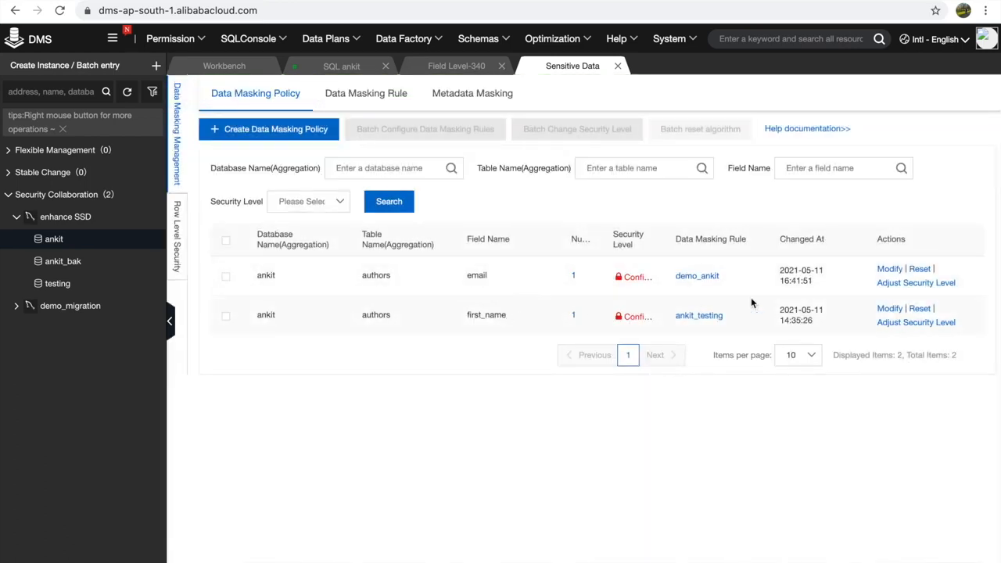
{"action": "left_click", "coordinate": [892, 309]}
{"action": "left_click", "coordinate": [592, 313]}
{"action": "left_click", "coordinate": [487, 350]}
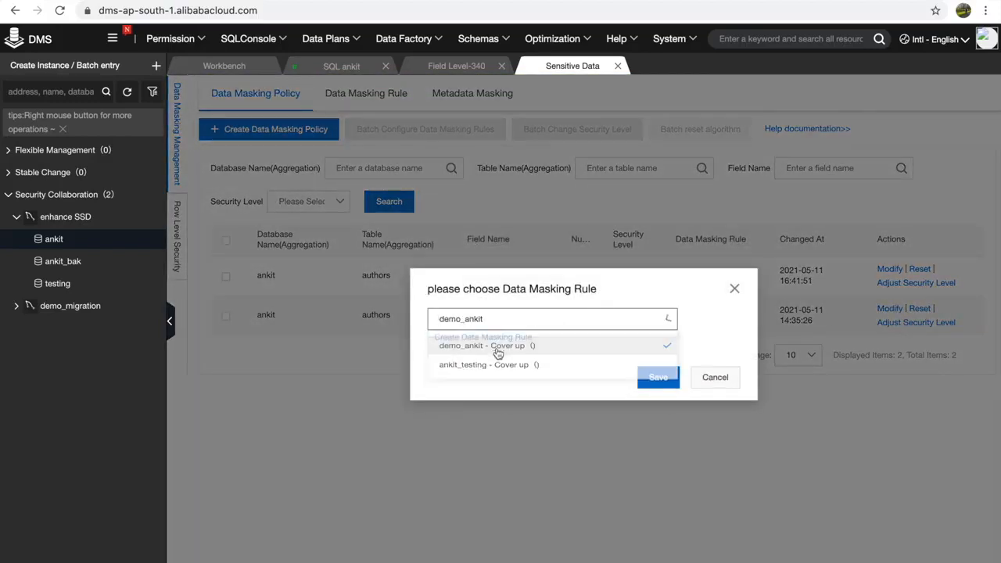
{"action": "left_click", "coordinate": [663, 385]}
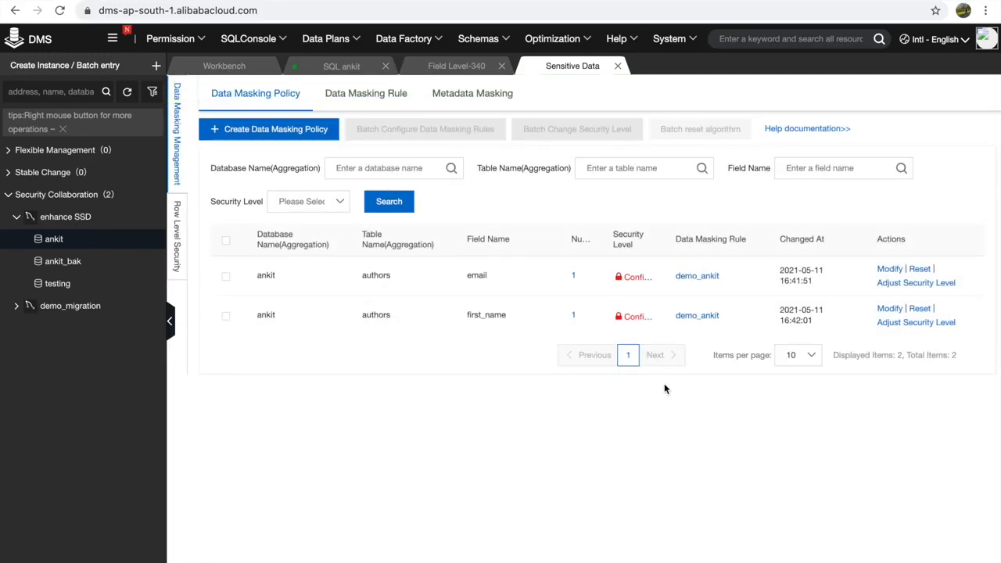
{"action": "left_click", "coordinate": [322, 68]}
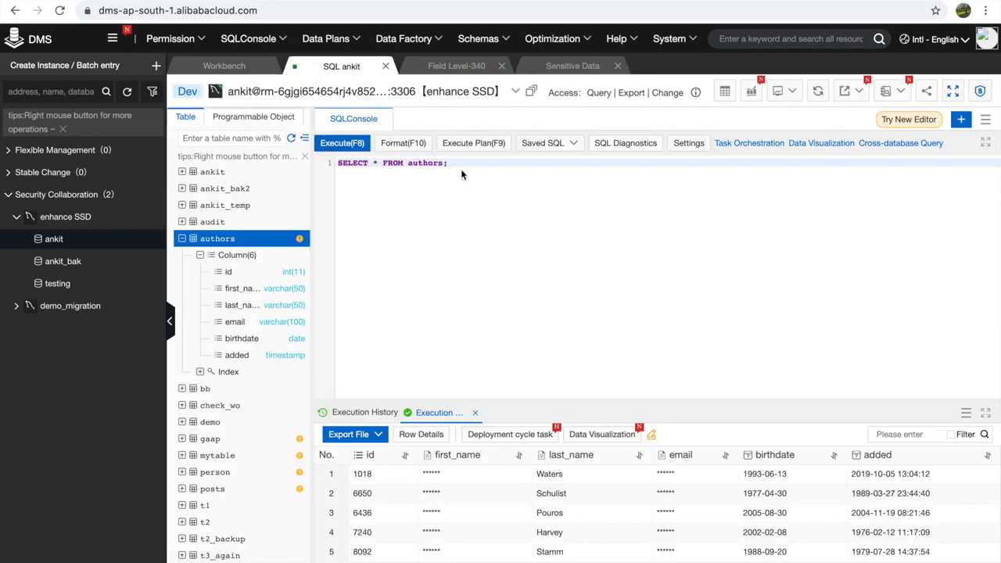
- Rerun SELECT * FROM authors; to check that first_name and email are masked
{"action": "left_click_drag", "start_coordinate": [450, 163], "coordinate": [334, 162]}
{"action": "left_click", "coordinate": [346, 148]}
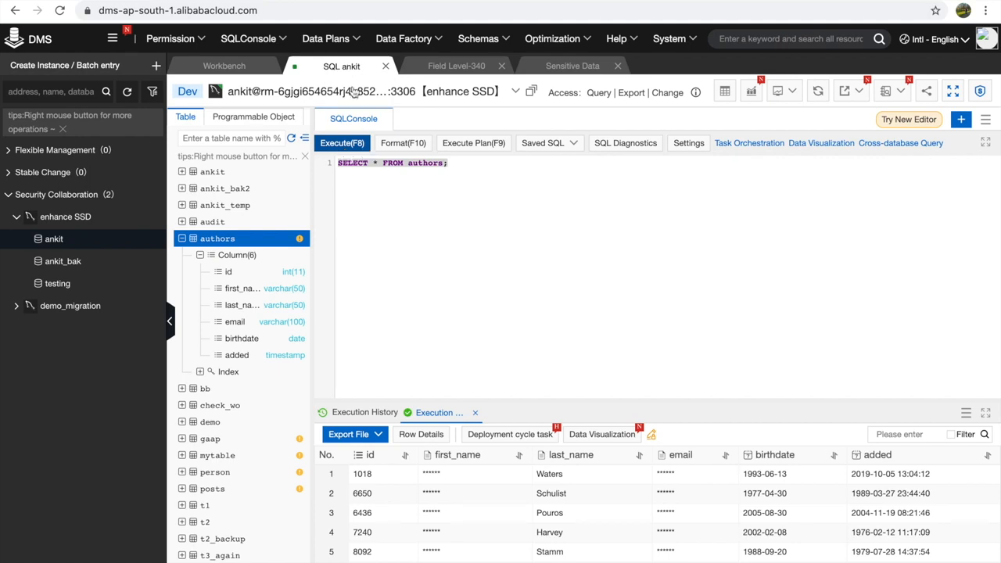
- Start a sensitive column permission request for authors' email and first_name in database ankit
{"action": "mouse_move", "coordinate": [168, 39]}
{"action": "mouse_move", "coordinate": [174, 91]}
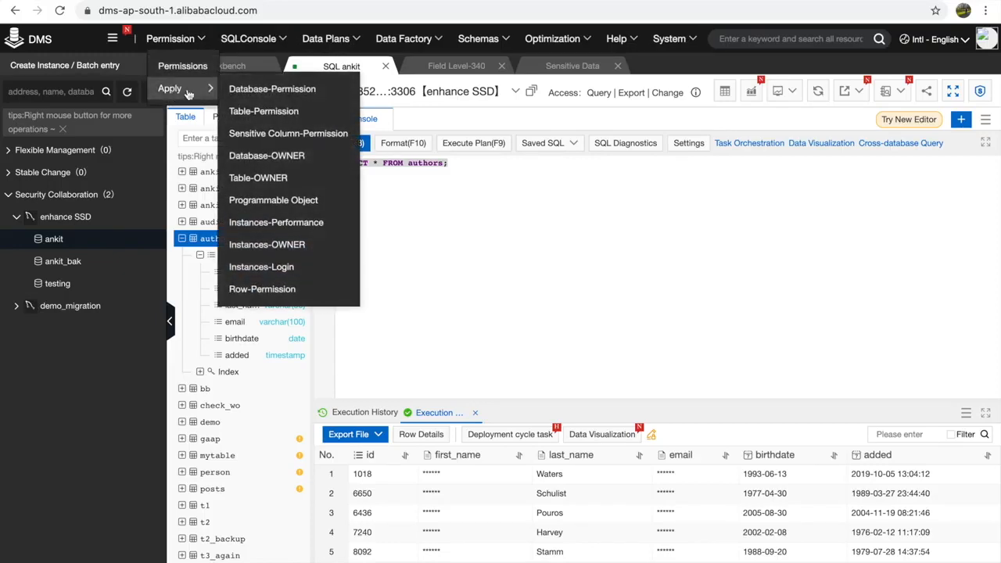
{"action": "left_click", "coordinate": [286, 134]}
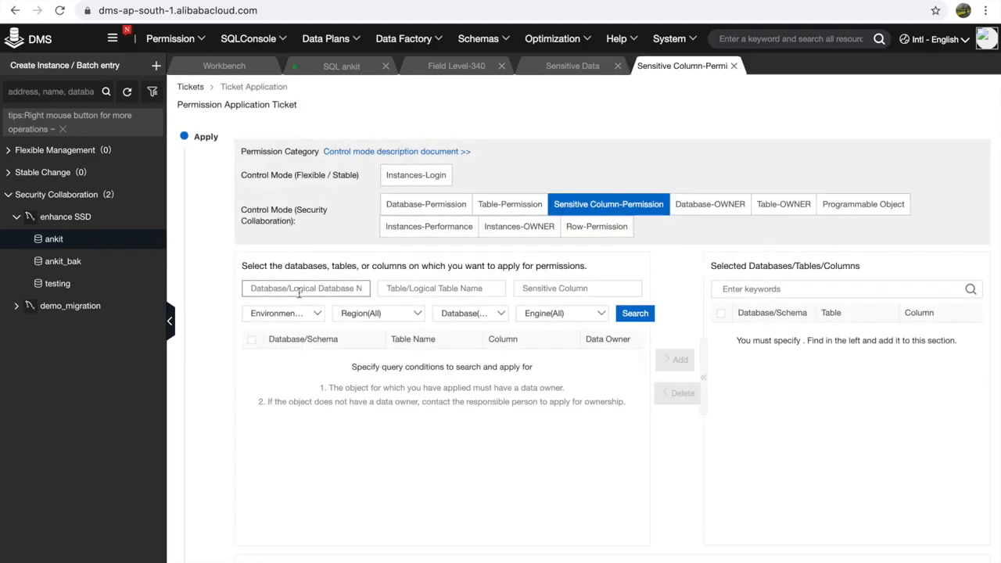
{"action": "left_click", "coordinate": [298, 289]}
{"action": "type", "text": "ankit"}
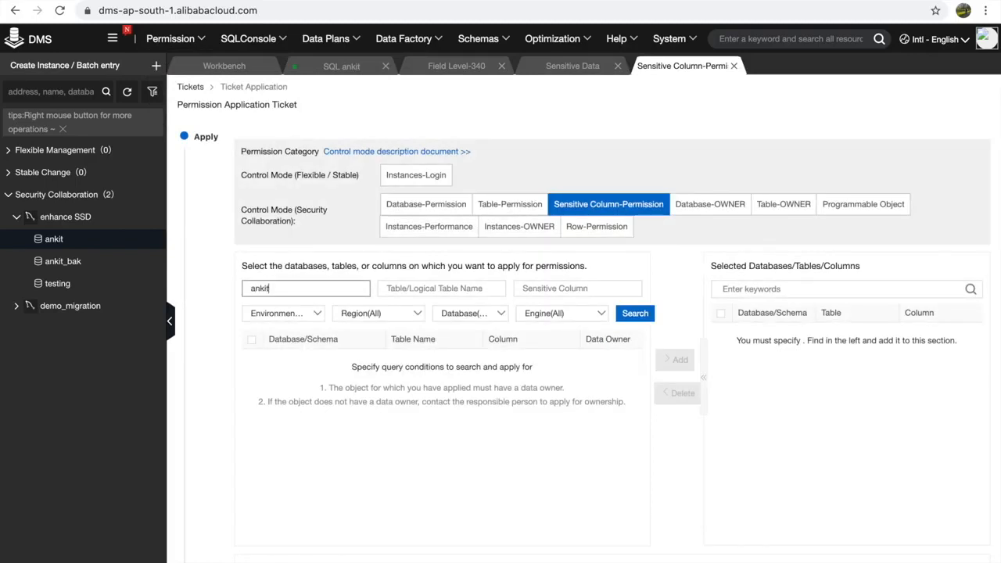
{"action": "left_click", "coordinate": [637, 312]}
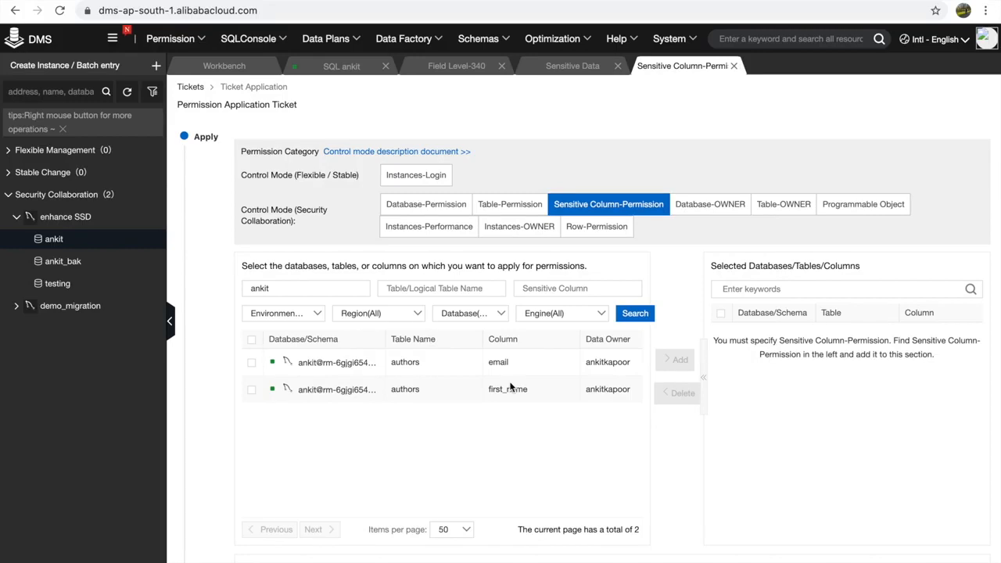
{"action": "left_click", "coordinate": [251, 362]}
{"action": "left_click", "coordinate": [251, 390]}
{"action": "left_click", "coordinate": [663, 360]}
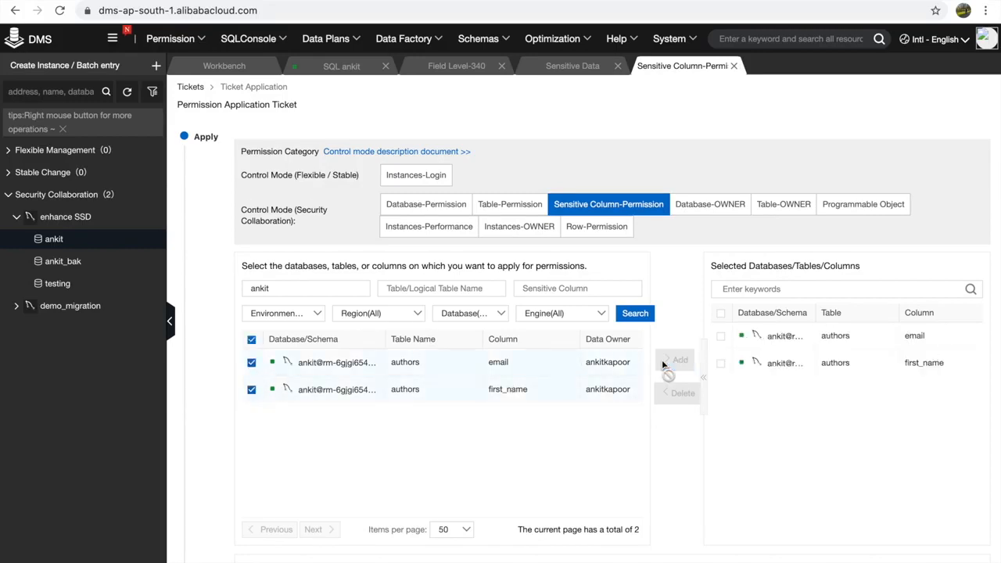
{"action": "scroll", "coordinate": [662, 360], "scroll_direction": "down", "scroll_amount": 3}
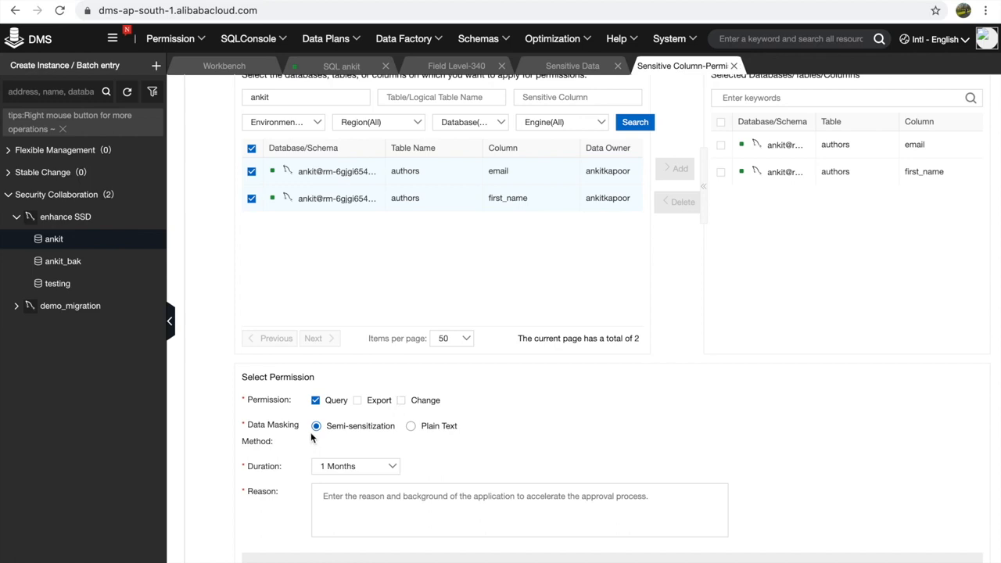
- Request 1Days access with reason 'training purpose', submit it, and approve ticket 341
{"action": "left_click", "coordinate": [358, 466]}
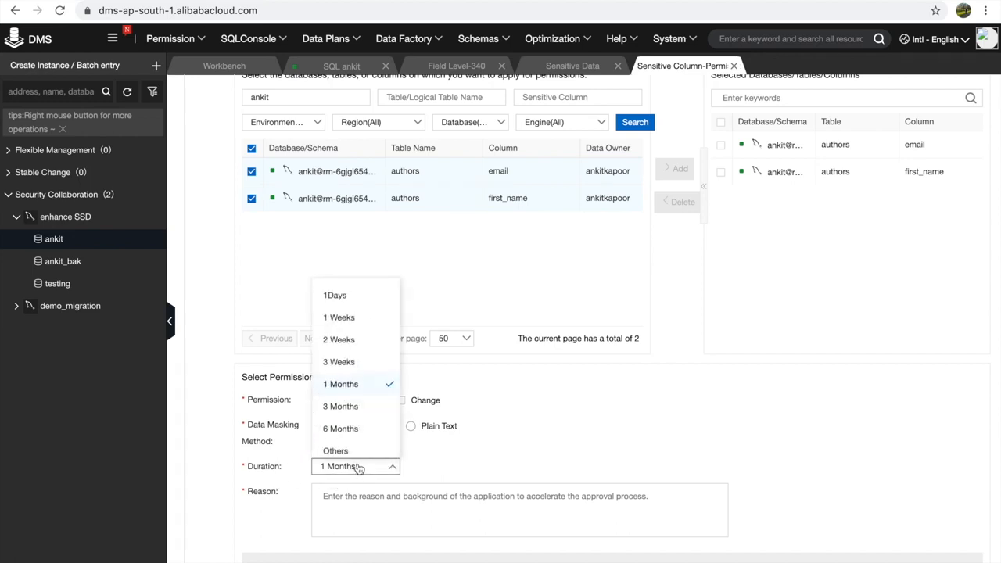
{"action": "left_click", "coordinate": [336, 300]}
{"action": "left_click", "coordinate": [403, 496]}
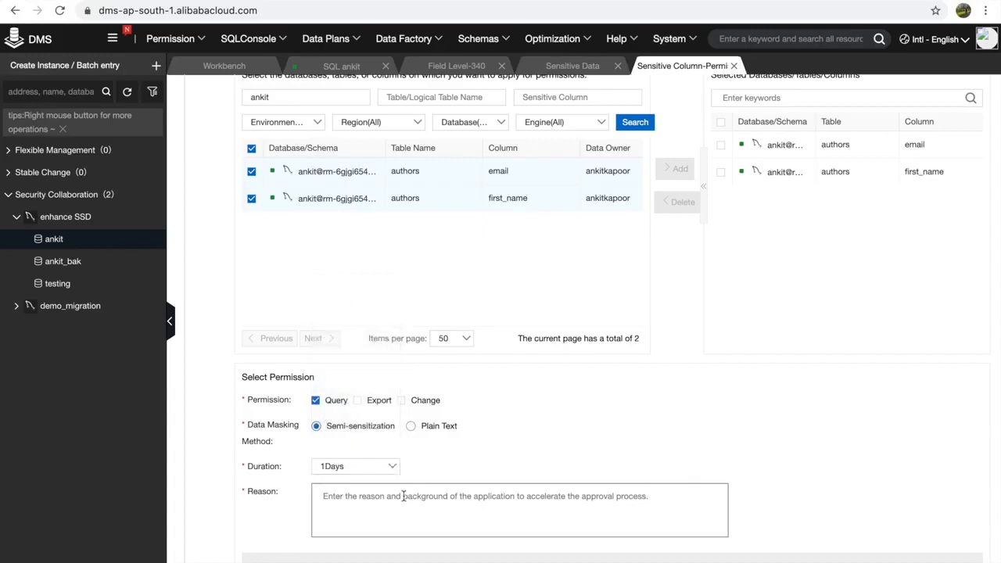
{"action": "type", "text": "training purpose"}
{"action": "left_click", "coordinate": [591, 558]}
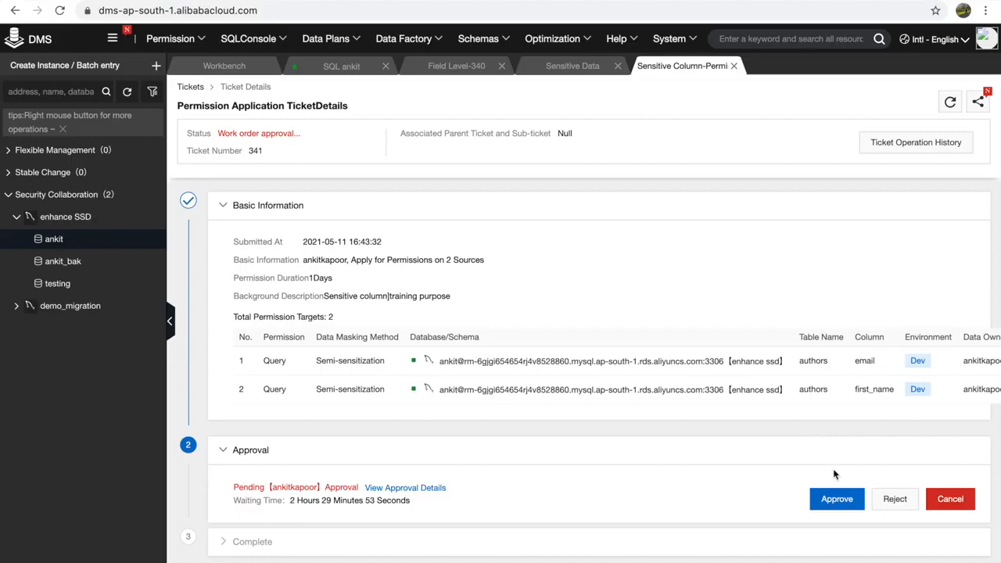
{"action": "left_click", "coordinate": [837, 498]}
{"action": "left_click", "coordinate": [623, 399]}
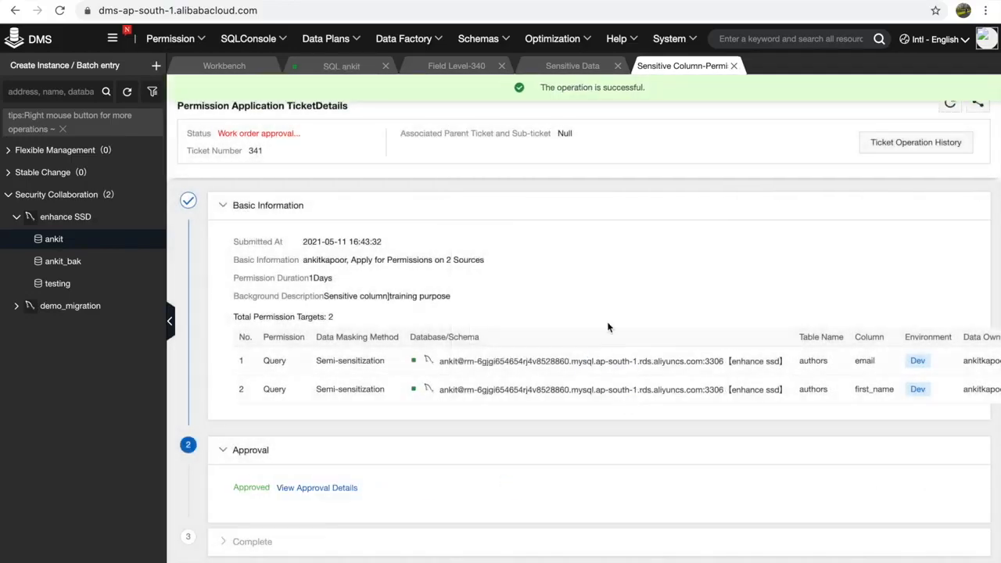
{"action": "scroll", "coordinate": [604, 311], "scroll_direction": "down", "scroll_amount": 1}
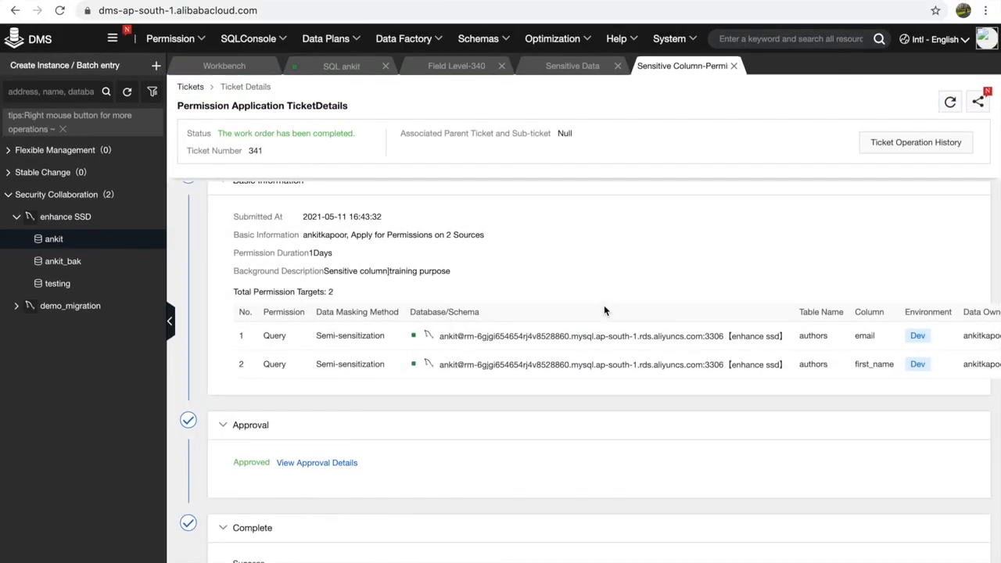
- Rerun SELECT * FROM authors; in the ankit console to see partially covered values
{"action": "left_click", "coordinate": [346, 68]}
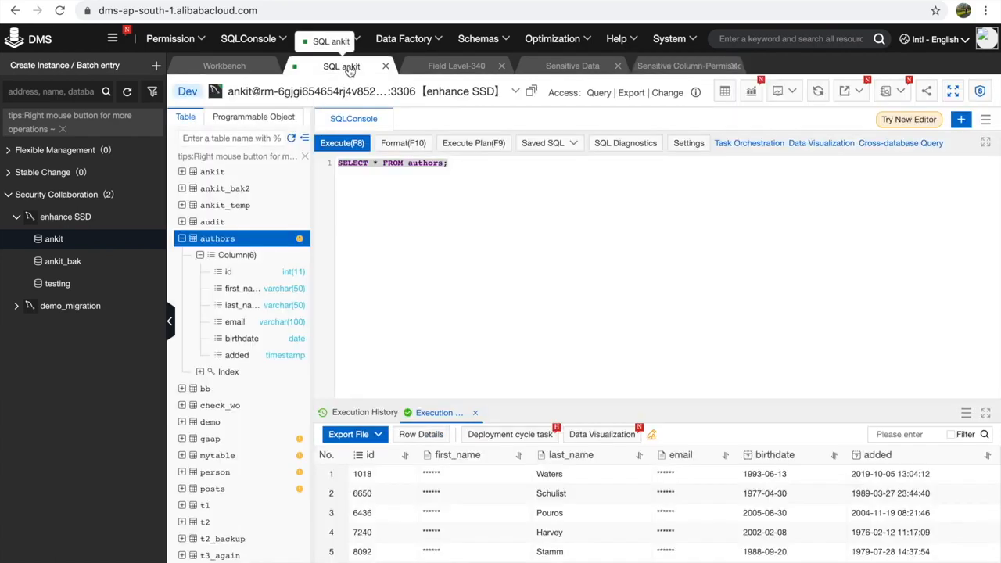
{"action": "left_click", "coordinate": [466, 166]}
{"action": "left_click_drag", "start_coordinate": [490, 164], "coordinate": [325, 169]}
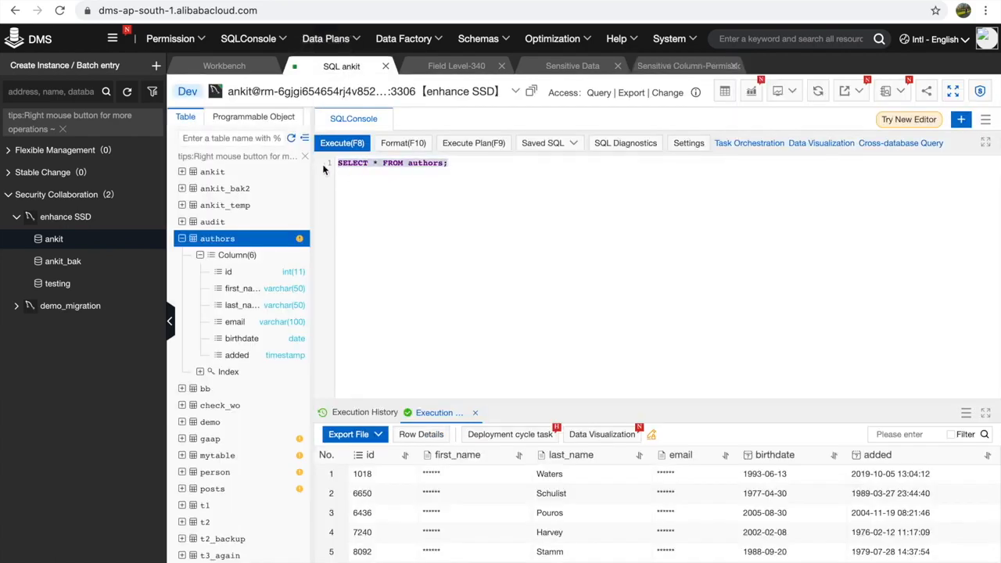
{"action": "left_click", "coordinate": [349, 143]}
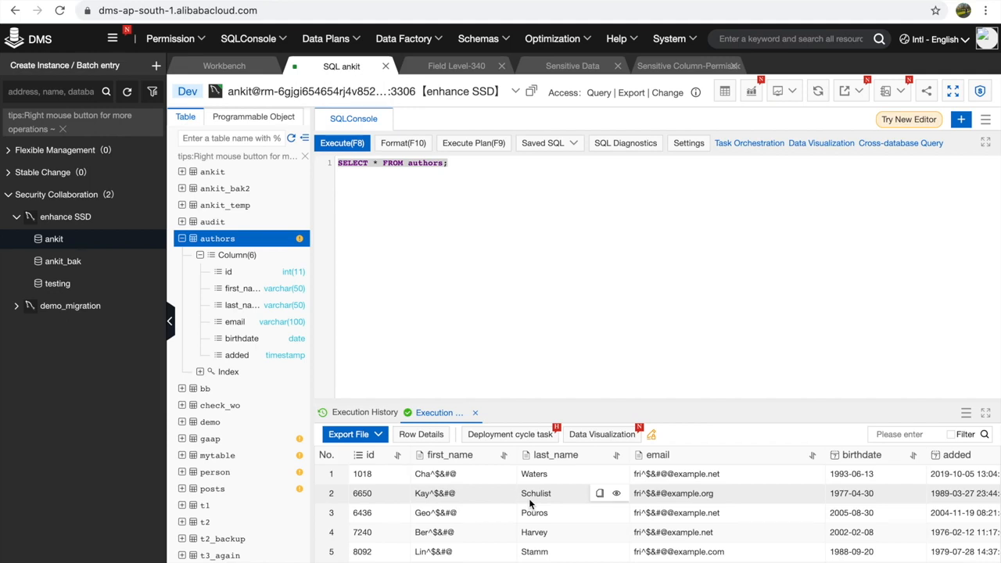
- Under Sensitive Column Permission, release Query, Export and Change on the authors column permissions
{"action": "mouse_move", "coordinate": [164, 38]}
{"action": "left_click", "coordinate": [182, 67]}
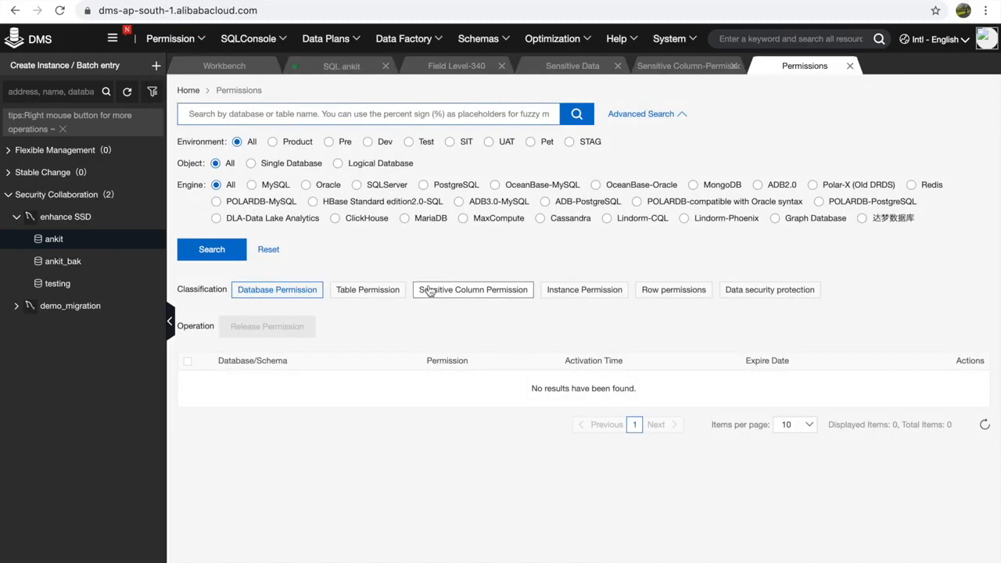
{"action": "left_click", "coordinate": [428, 291]}
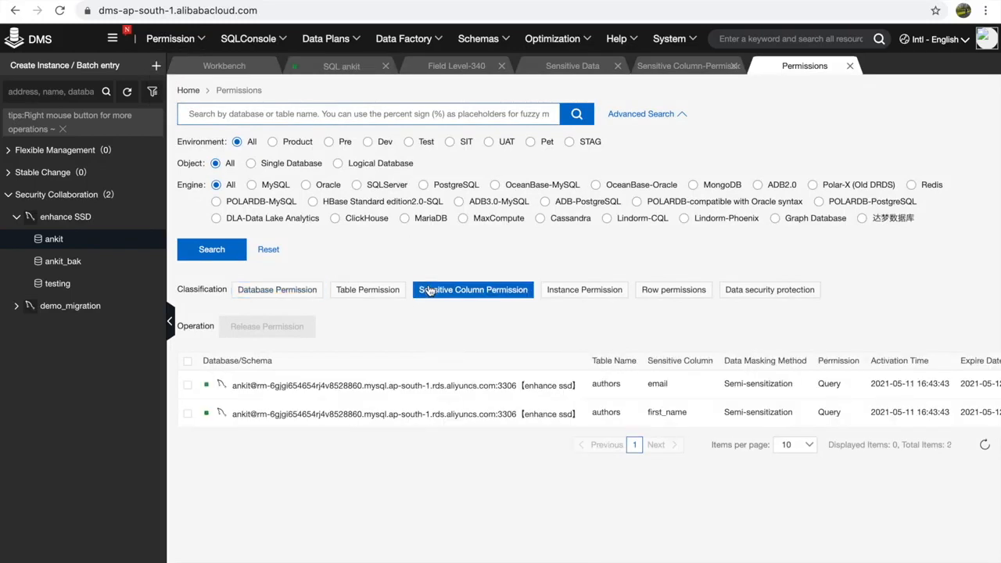
{"action": "left_click", "coordinate": [187, 385]}
{"action": "left_click", "coordinate": [297, 327]}
{"action": "left_click", "coordinate": [765, 434]}
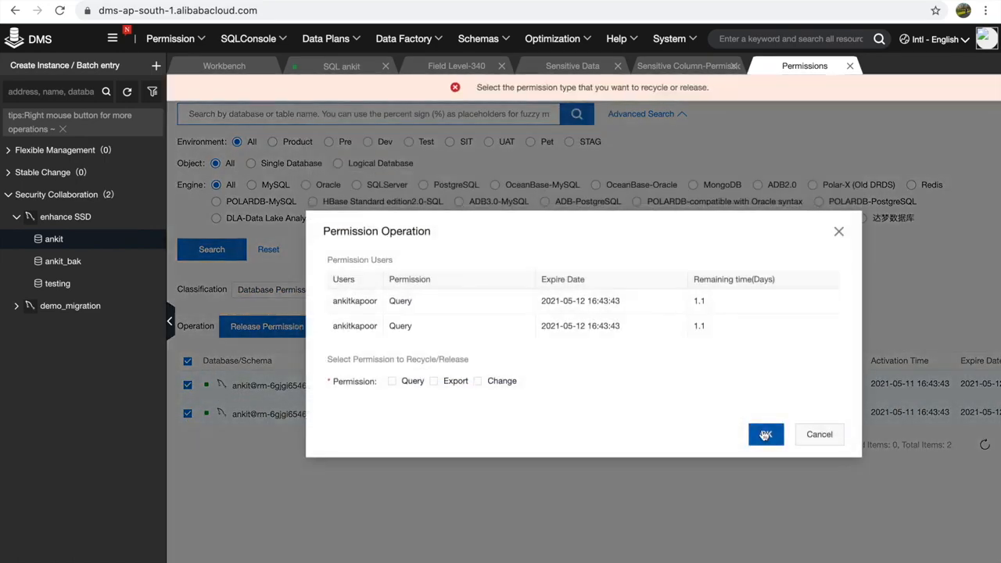
{"action": "left_click", "coordinate": [394, 382]}
{"action": "left_click", "coordinate": [434, 381]}
{"action": "left_click", "coordinate": [477, 381]}
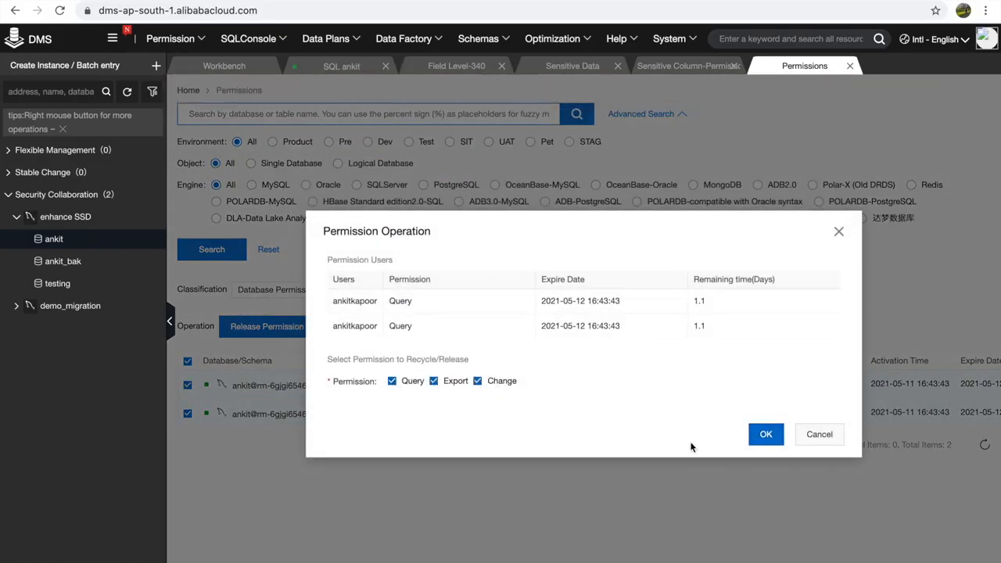
{"action": "left_click", "coordinate": [759, 435]}
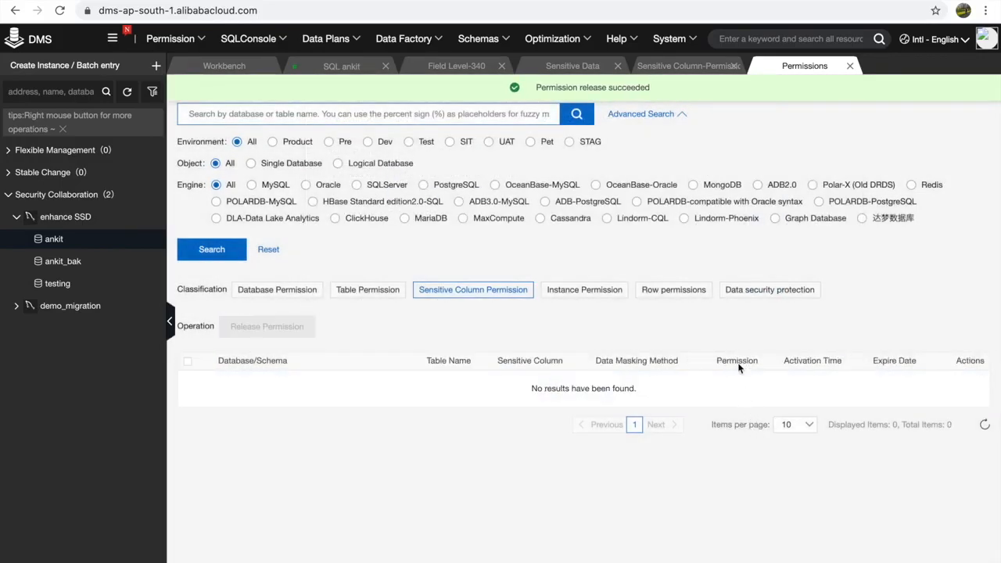
- Rerun the authors query in the ankit console and refresh the table list
{"action": "left_click", "coordinate": [332, 68]}
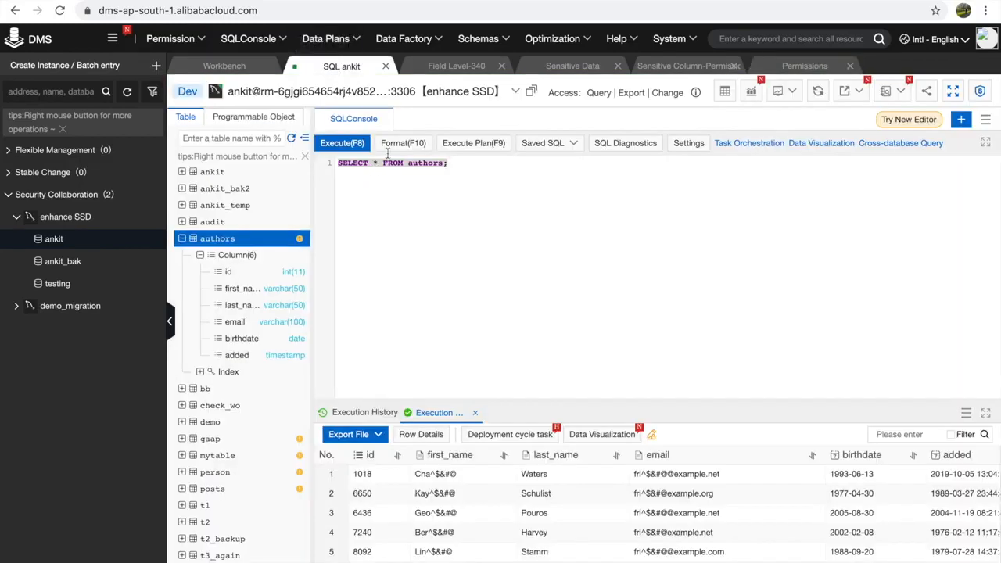
{"action": "left_click_drag", "start_coordinate": [448, 162], "coordinate": [336, 163]}
{"action": "left_click", "coordinate": [341, 143]}
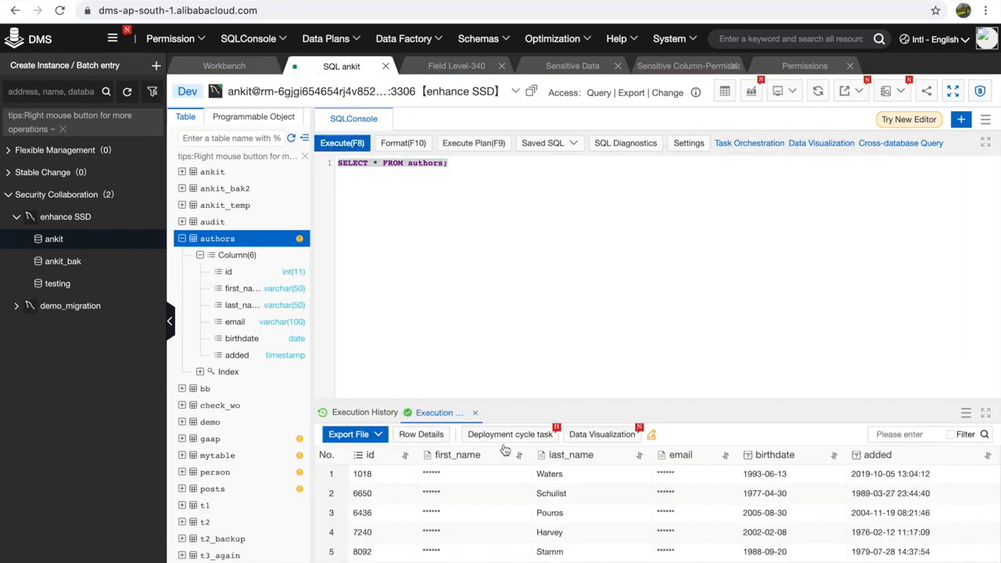
{"action": "mouse_move", "coordinate": [466, 490]}
{"action": "left_click", "coordinate": [291, 139]}
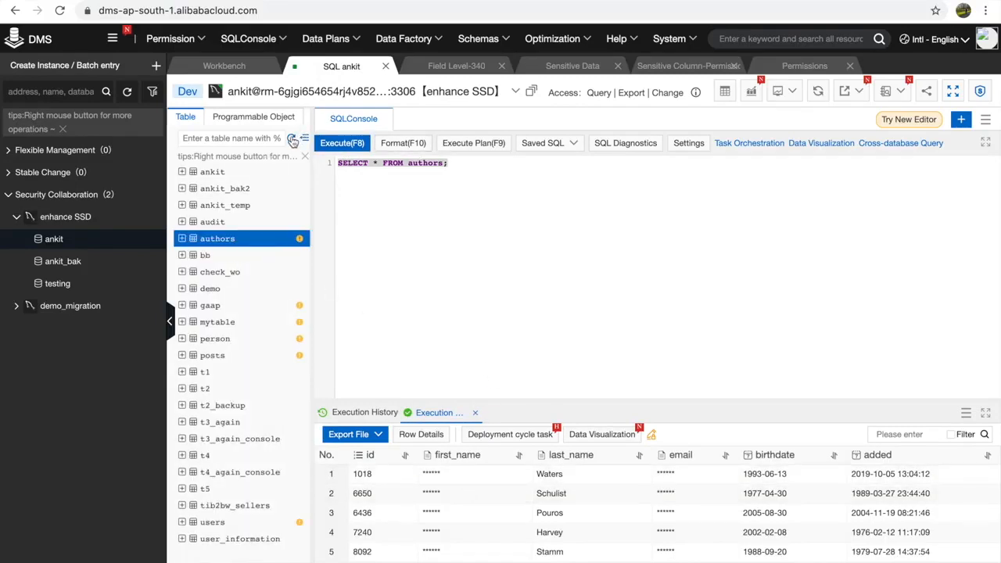
- Set the authors first_name and email security levels to Internal and submit for approval
{"action": "right_click", "coordinate": [245, 248]}
{"action": "left_click", "coordinate": [300, 496]}
{"action": "left_click", "coordinate": [578, 304]}
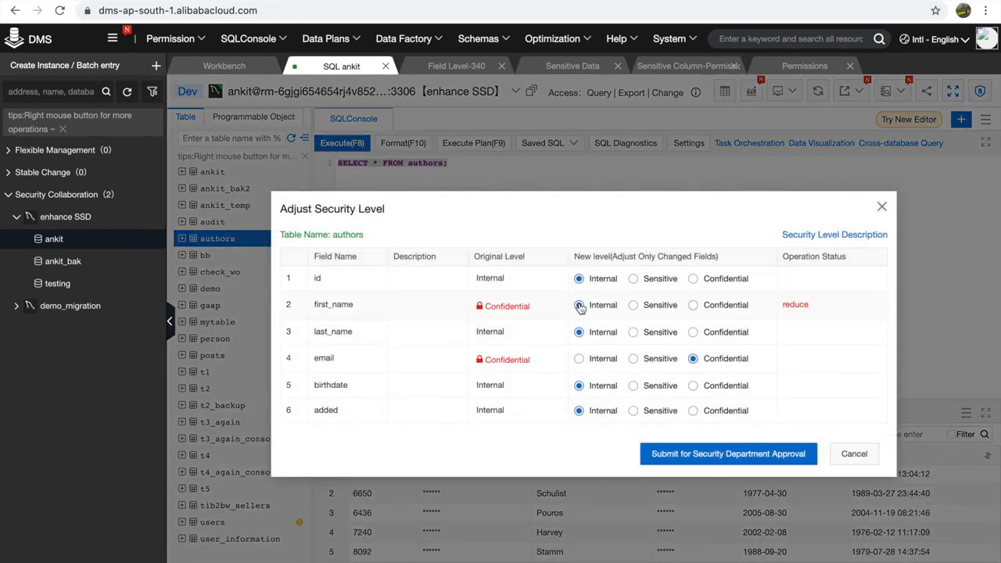
{"action": "left_click", "coordinate": [579, 360]}
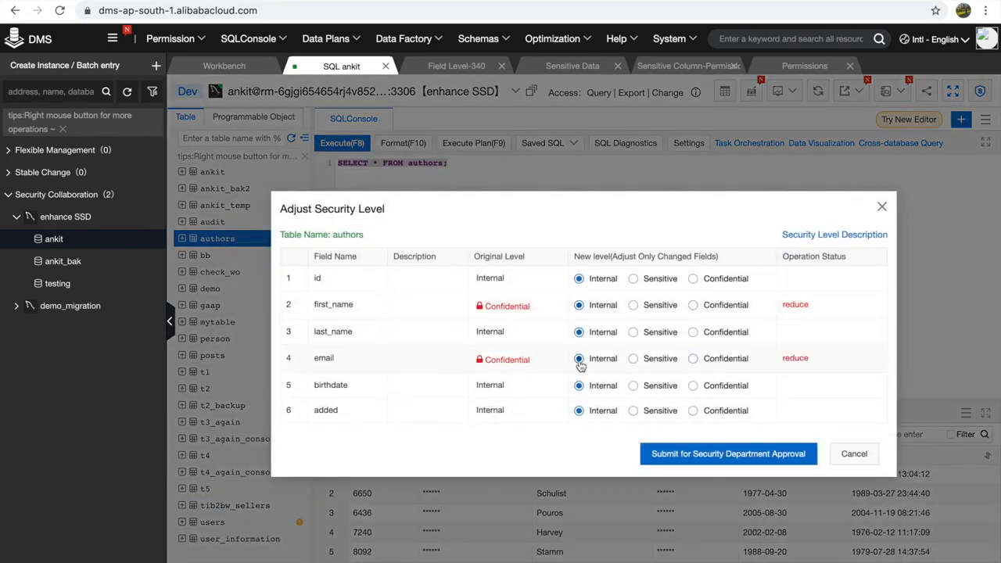
{"action": "left_click", "coordinate": [742, 453]}
{"action": "left_click", "coordinate": [676, 400]}
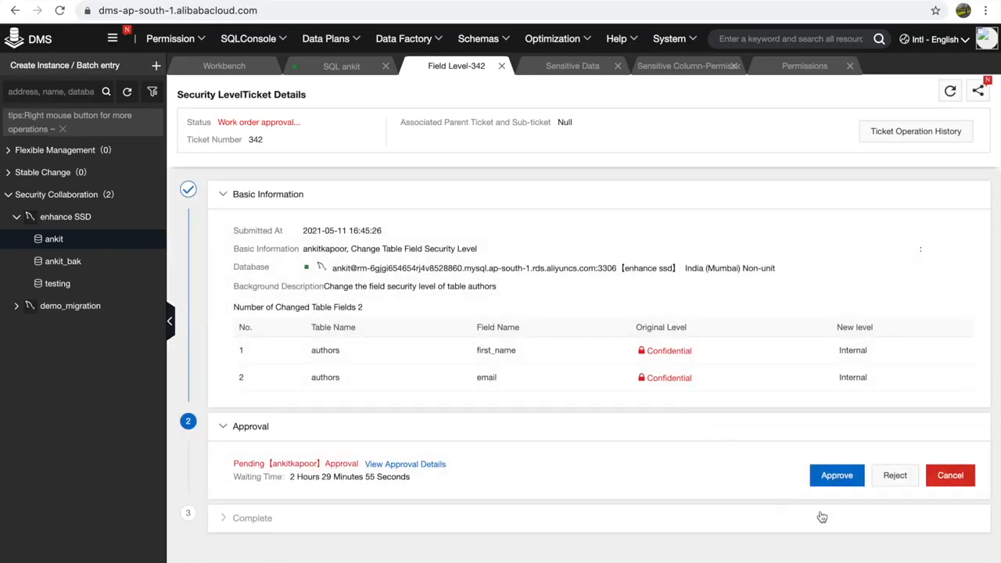
- Approve ticket 342 and return to the query in the ankit SQL console
{"action": "left_click", "coordinate": [833, 476]}
{"action": "left_click", "coordinate": [628, 398]}
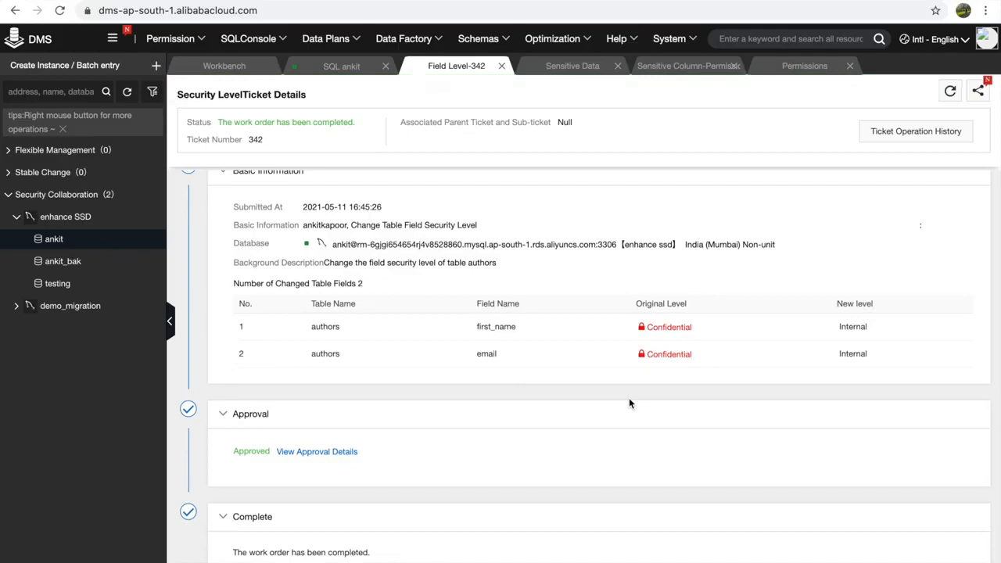
{"action": "left_click", "coordinate": [341, 66]}
{"action": "left_click", "coordinate": [471, 173]}
- Rerun SELECT * FROM authors to show unmasked first_name and email, and expand the authors table
{"action": "left_click_drag", "start_coordinate": [486, 165], "coordinate": [343, 163]}
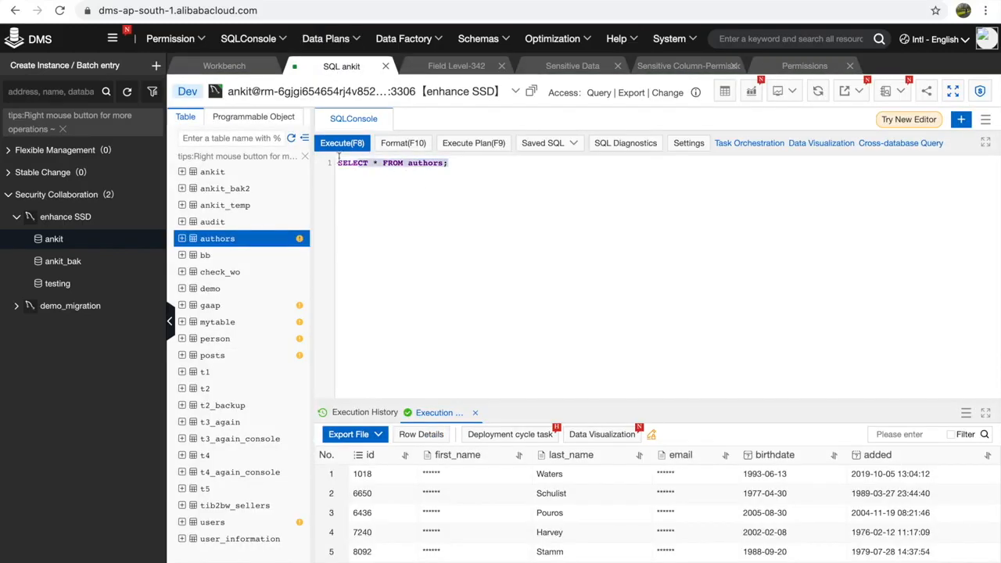
{"action": "left_click", "coordinate": [342, 145]}
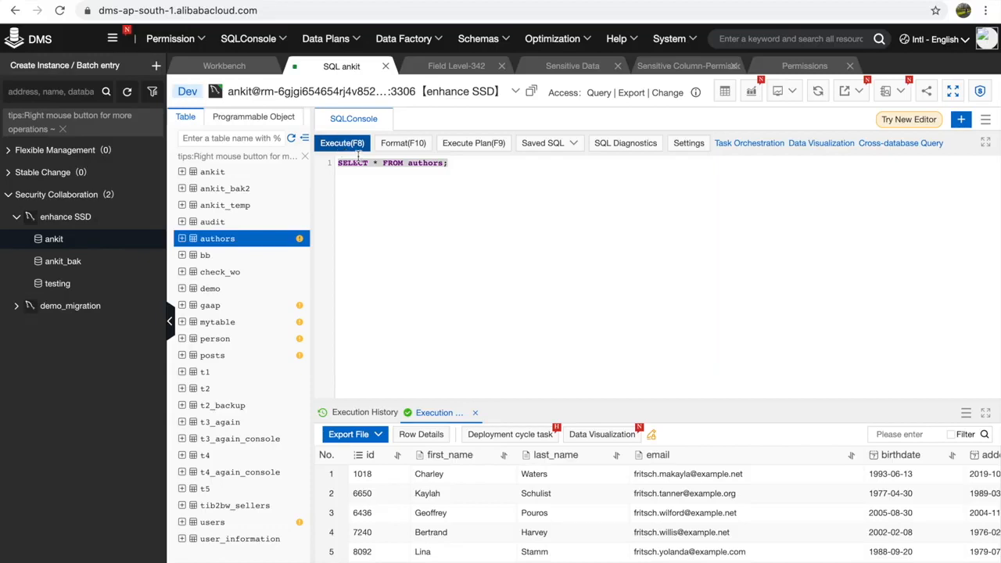
{"action": "left_click", "coordinate": [236, 244]}
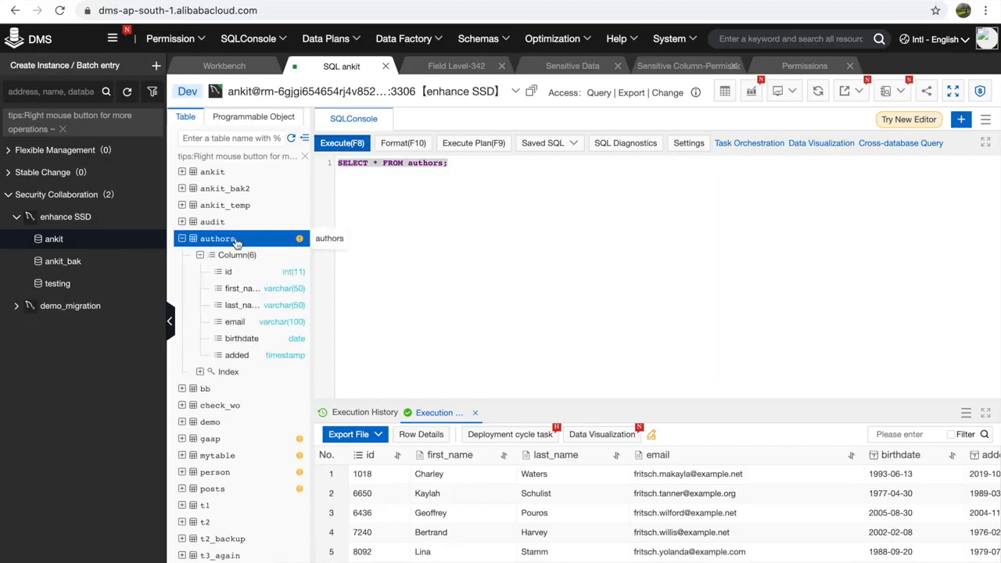
- Change the authors table's first_name security level to Sensitive and submit it for approval
{"action": "right_click", "coordinate": [236, 243]}
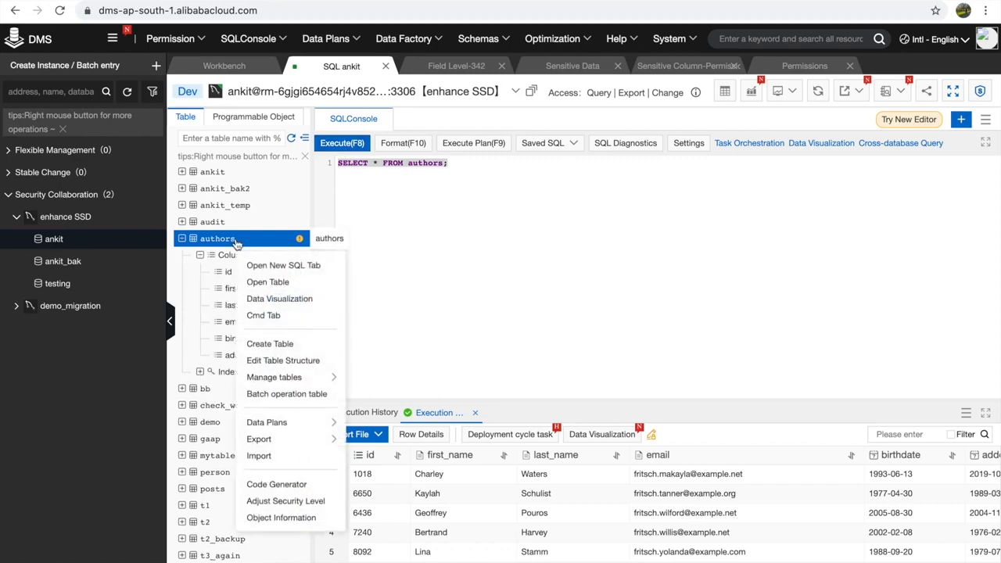
{"action": "left_click", "coordinate": [305, 500]}
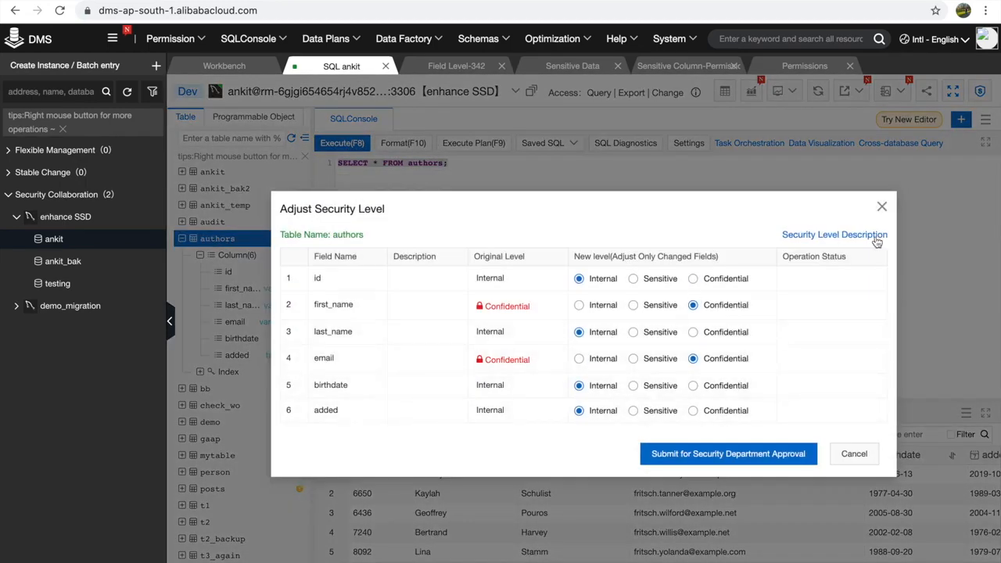
{"action": "left_click", "coordinate": [882, 209]}
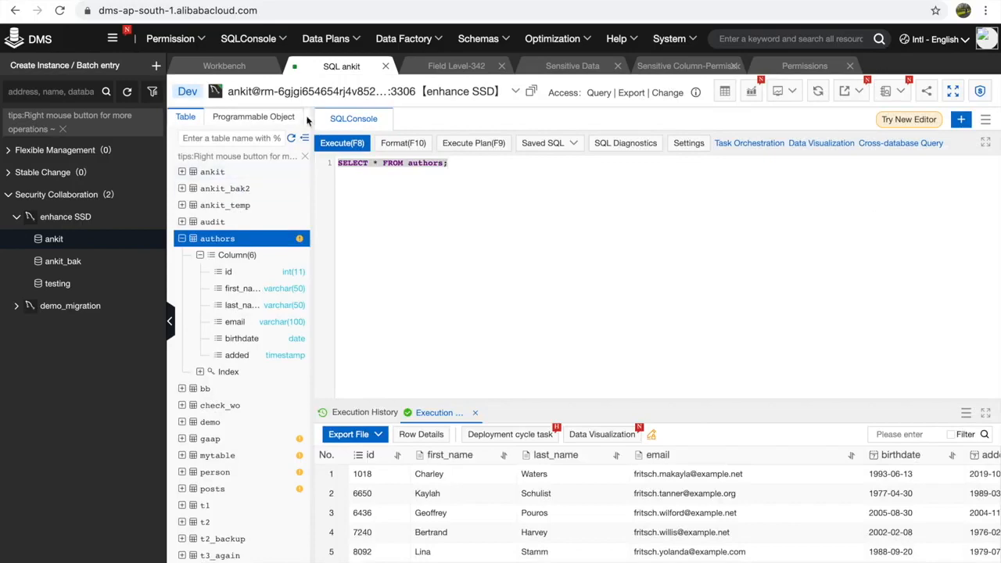
{"action": "left_click", "coordinate": [292, 139]}
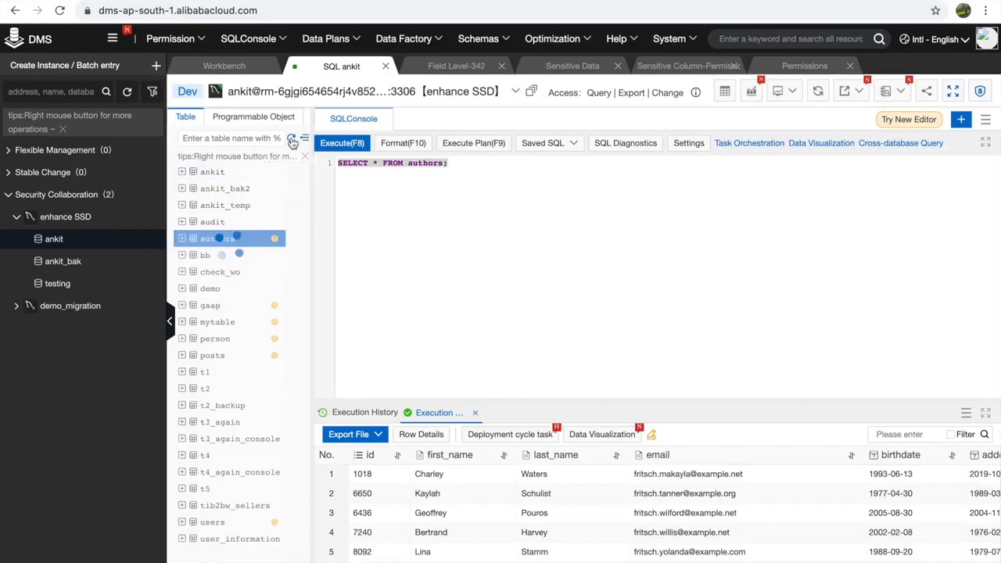
{"action": "right_click", "coordinate": [205, 242]}
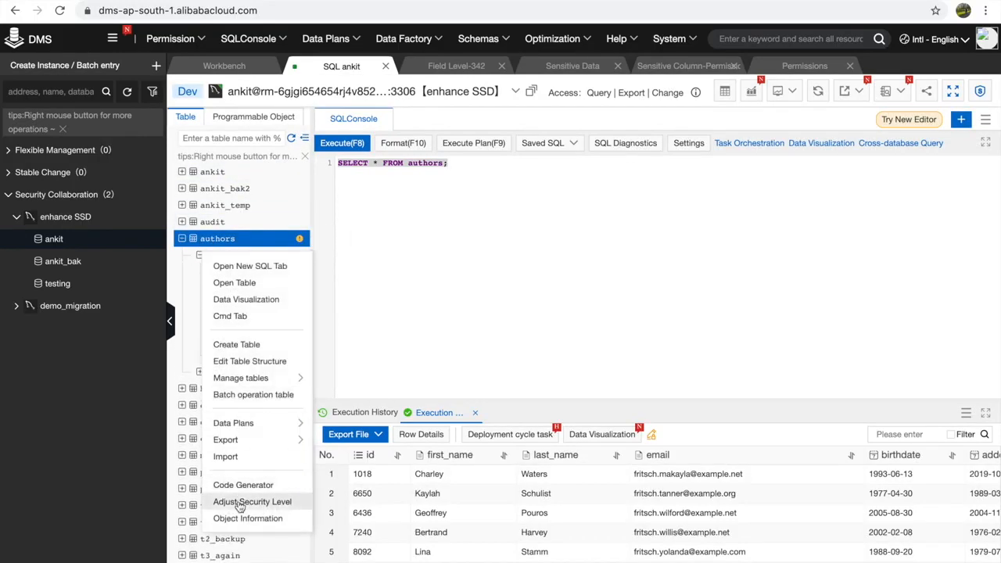
{"action": "left_click", "coordinate": [238, 504]}
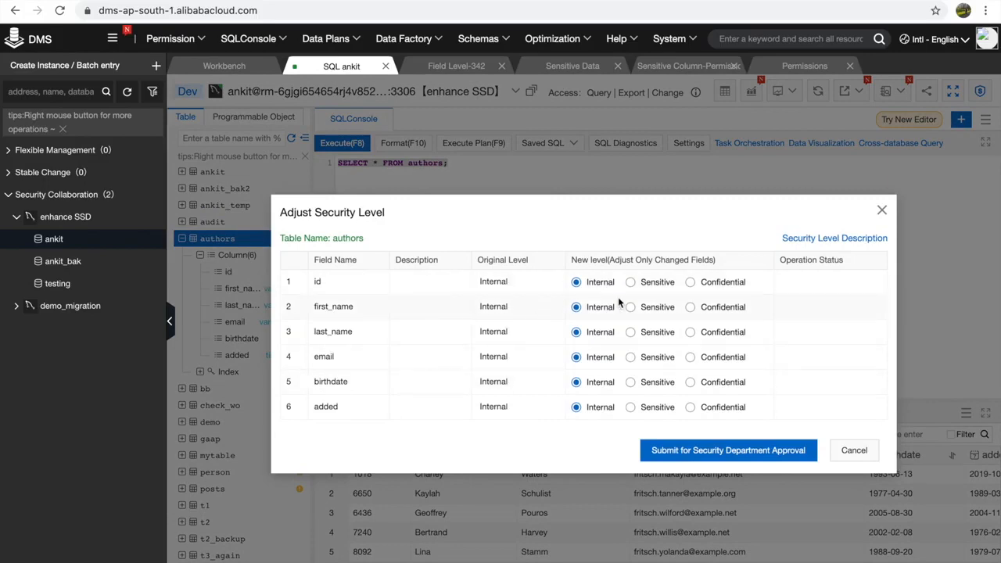
{"action": "left_click", "coordinate": [690, 307]}
{"action": "left_click", "coordinate": [630, 307]}
{"action": "left_click", "coordinate": [692, 449]}
{"action": "left_click", "coordinate": [659, 399]}
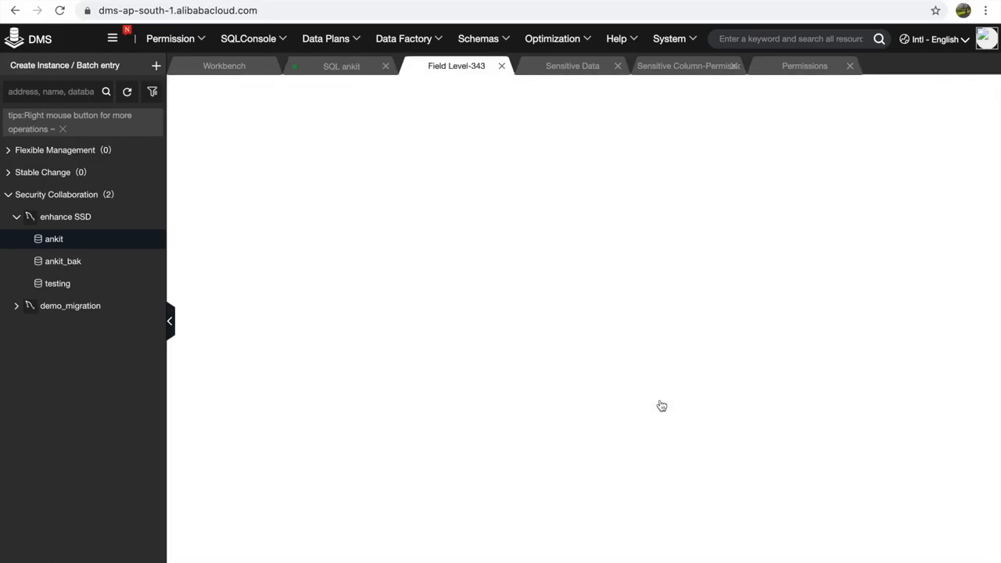
- Approve security level ticket 343 and bring up the Sensitive Data page
{"action": "left_click", "coordinate": [841, 451]}
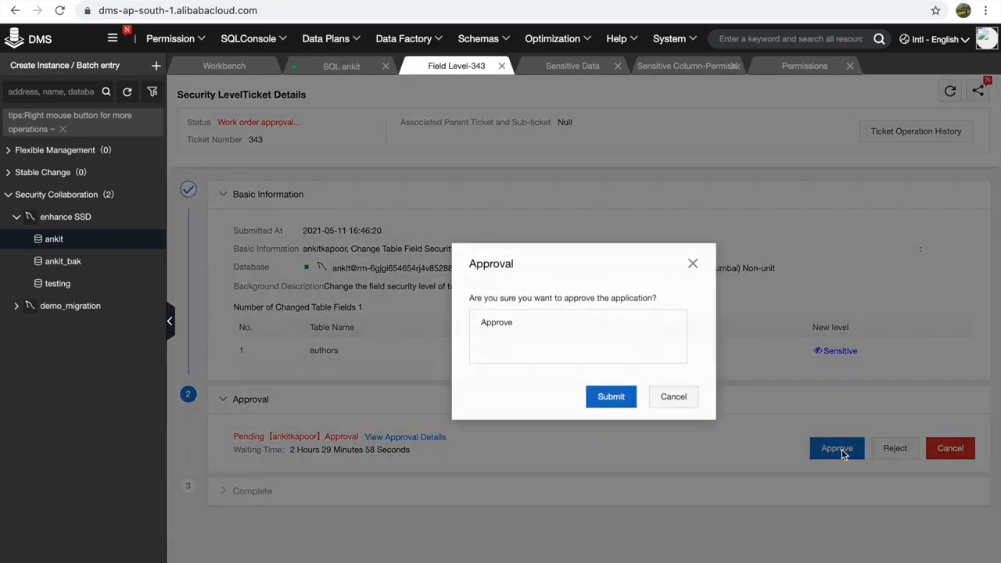
{"action": "left_click", "coordinate": [621, 396]}
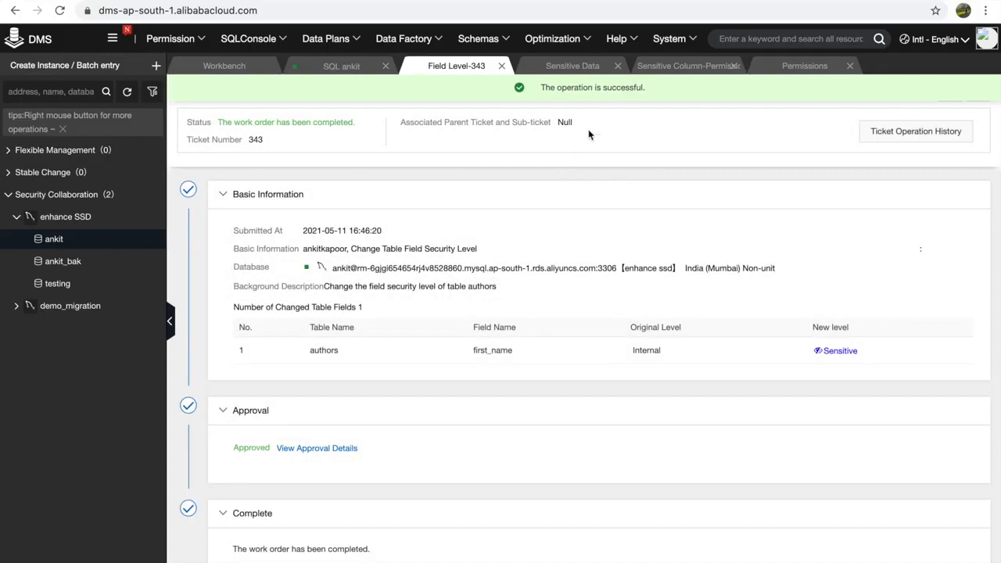
{"action": "left_click", "coordinate": [608, 72]}
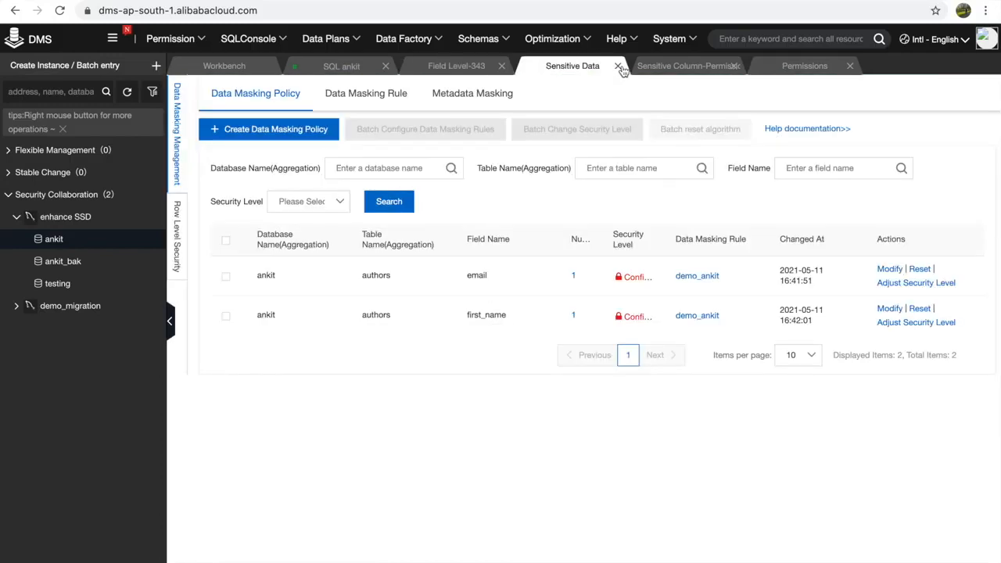
- Close the Sensitive Data, Sensitive Column-Permission, Permissions and Field Level-343 tabs
{"action": "left_click", "coordinate": [617, 67]}
{"action": "left_click", "coordinate": [610, 71]}
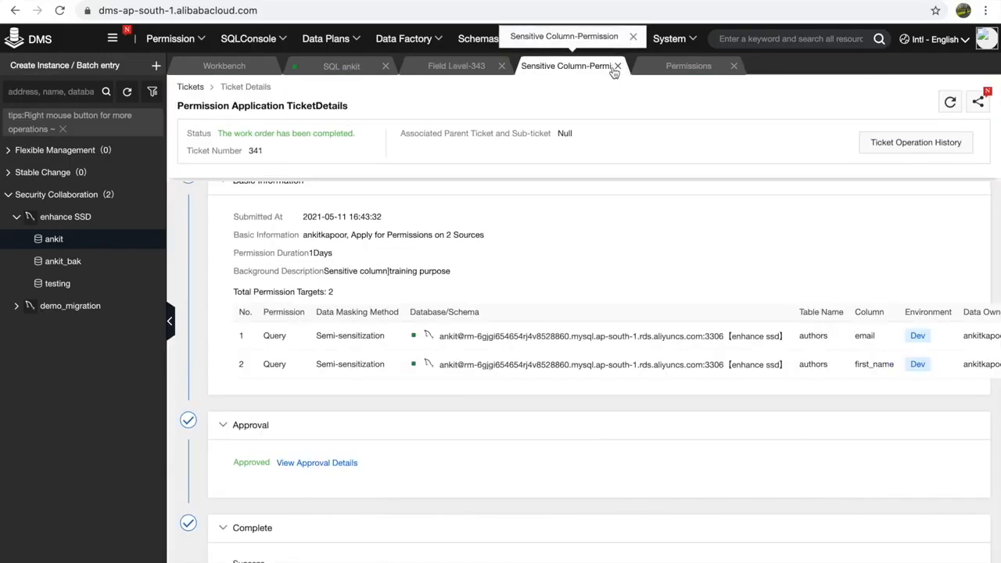
{"action": "left_click", "coordinate": [617, 67]}
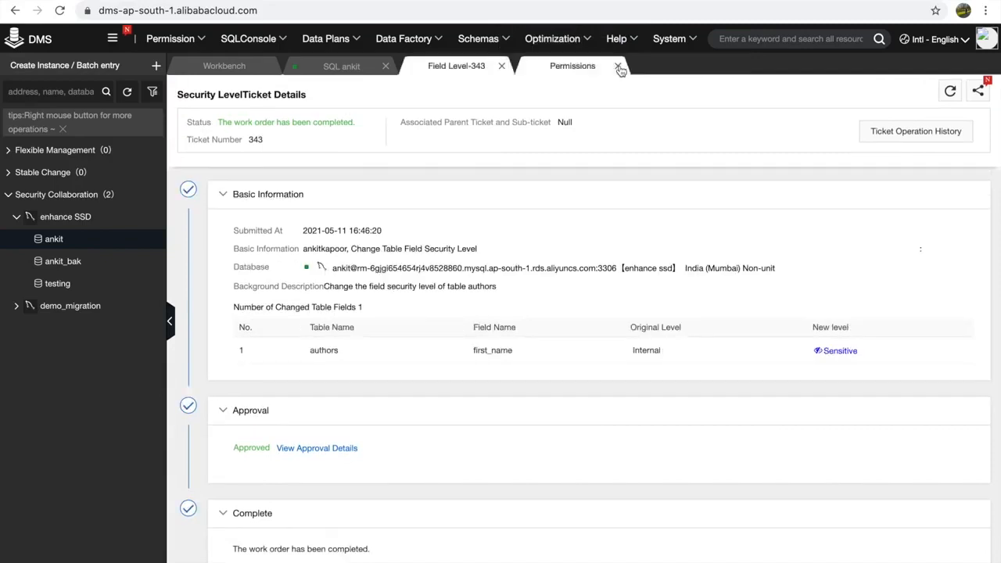
{"action": "left_click", "coordinate": [609, 70]}
{"action": "left_click", "coordinate": [617, 66]}
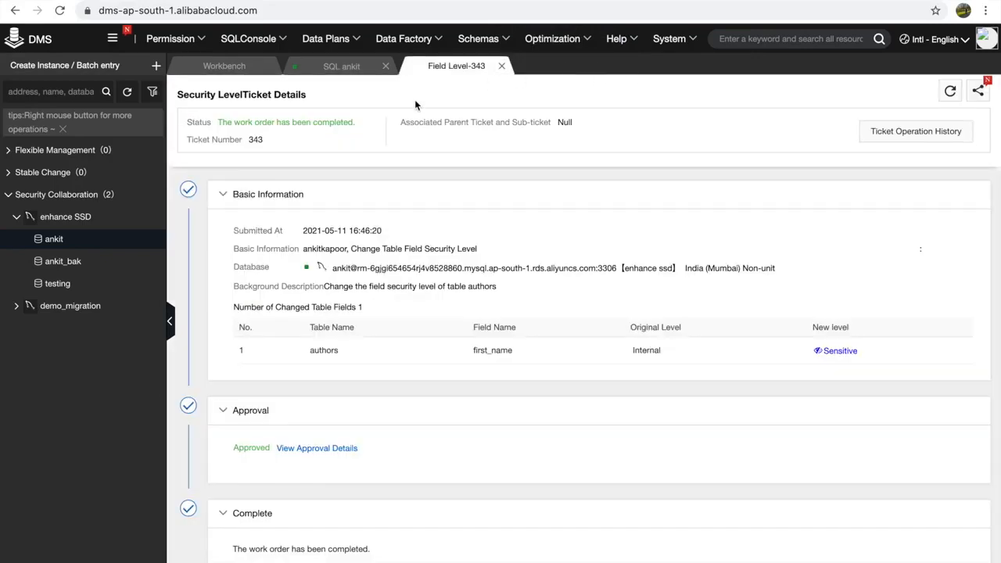
{"action": "left_click", "coordinate": [501, 66]}
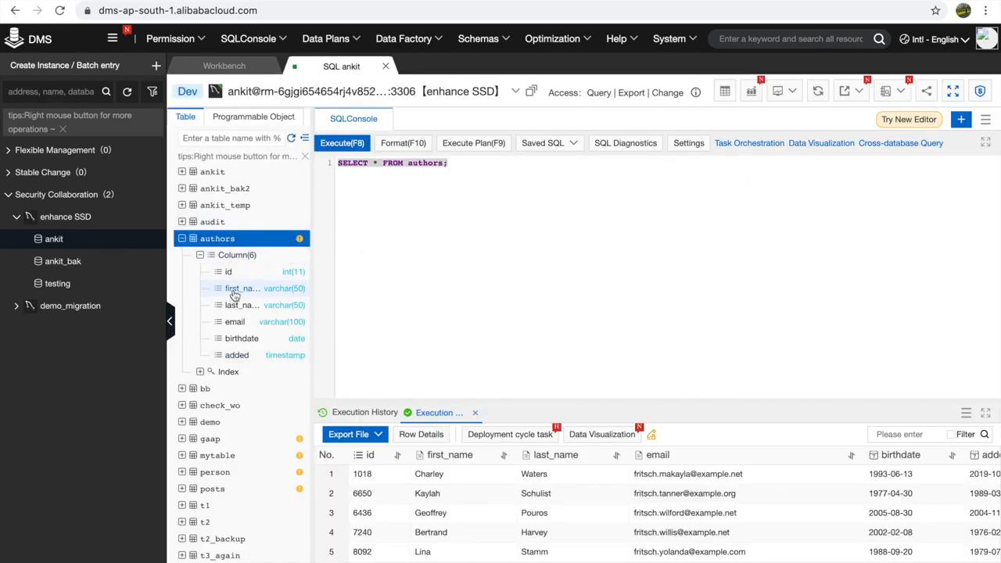
- Reopen System > Security > Sensitive Data
{"action": "left_click", "coordinate": [669, 38]}
{"action": "mouse_move", "coordinate": [681, 221]}
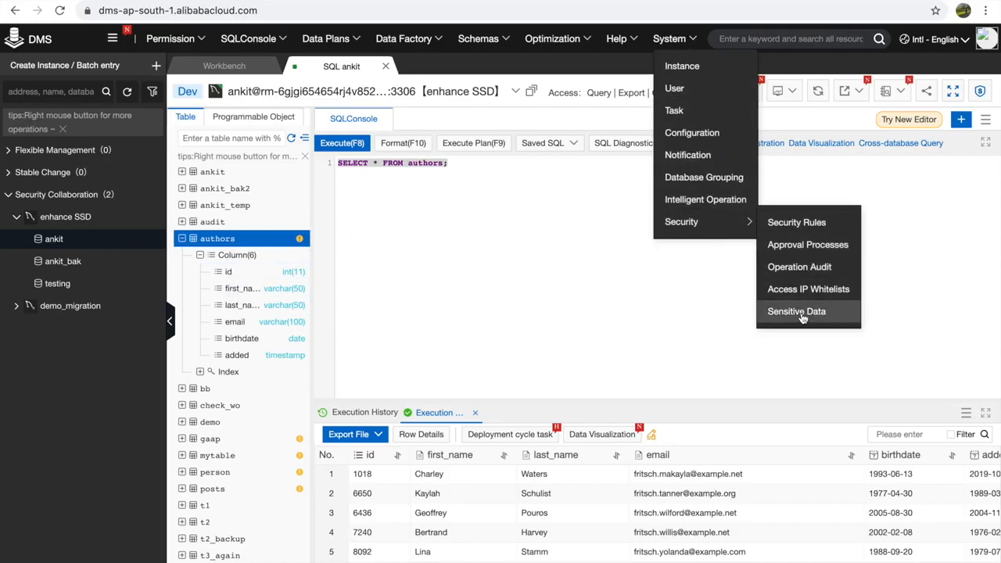
{"action": "left_click", "coordinate": [801, 314]}
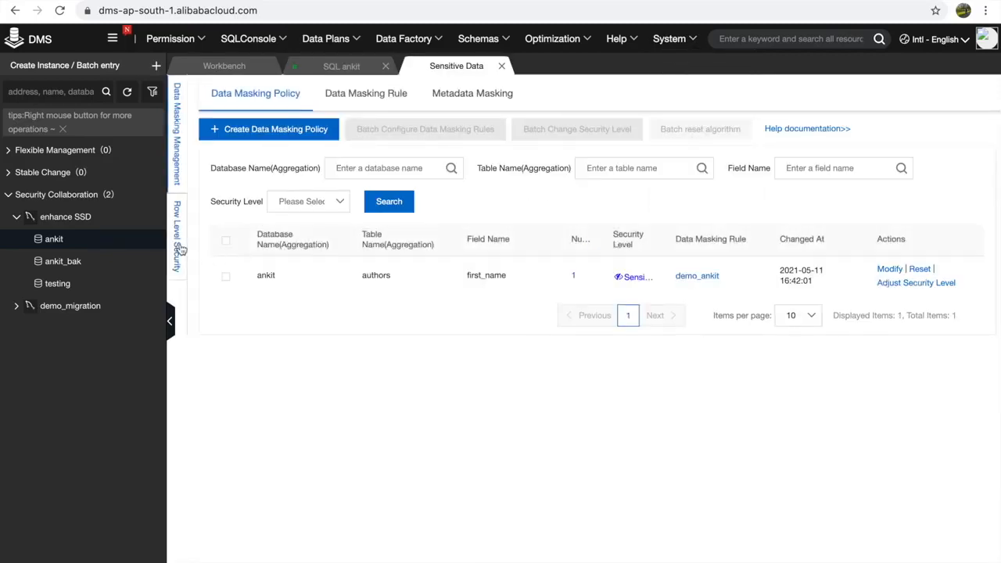
- Under Row Level Security, start a new control group named demo_ankit
{"action": "left_click", "coordinate": [178, 247]}
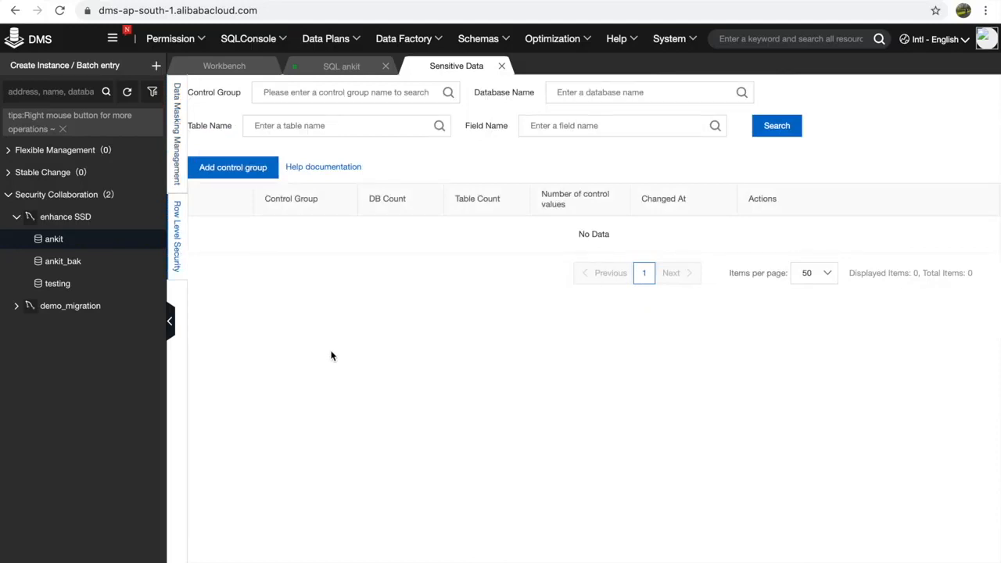
{"action": "left_click", "coordinate": [235, 170]}
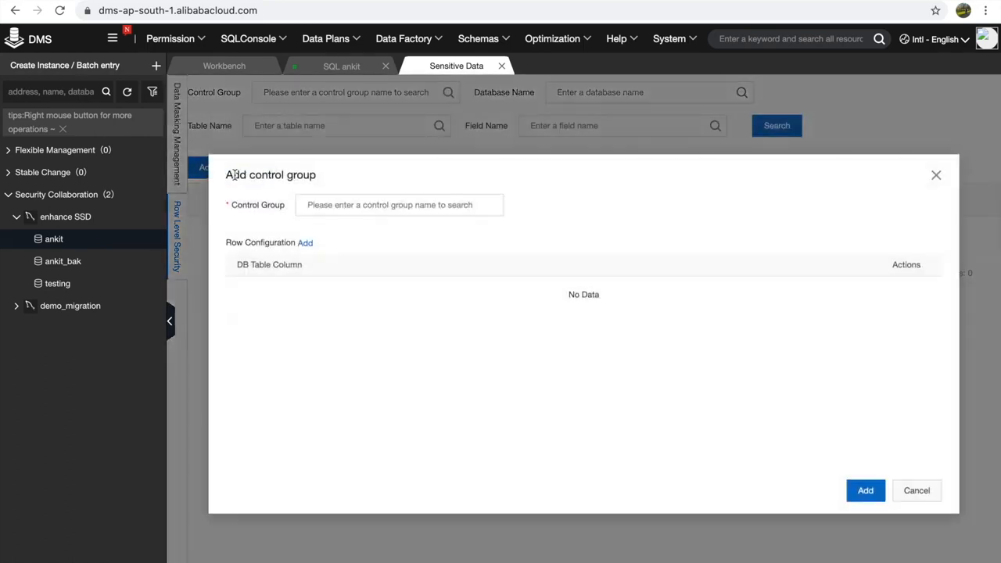
{"action": "left_click", "coordinate": [345, 206]}
{"action": "type", "text": "d"}
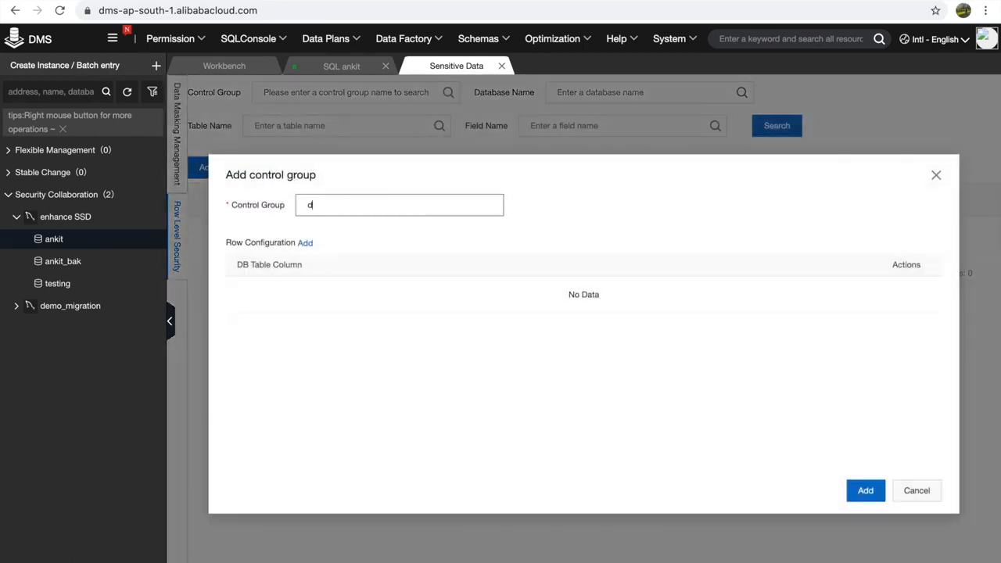
{"action": "type", "text": "emo_ankit"}
- Add a rule for ankit > authors > first_name, save the group, and return to the SQL console
{"action": "left_click", "coordinate": [303, 243]}
{"action": "left_click", "coordinate": [290, 292]}
{"action": "type", "text": "ank"}
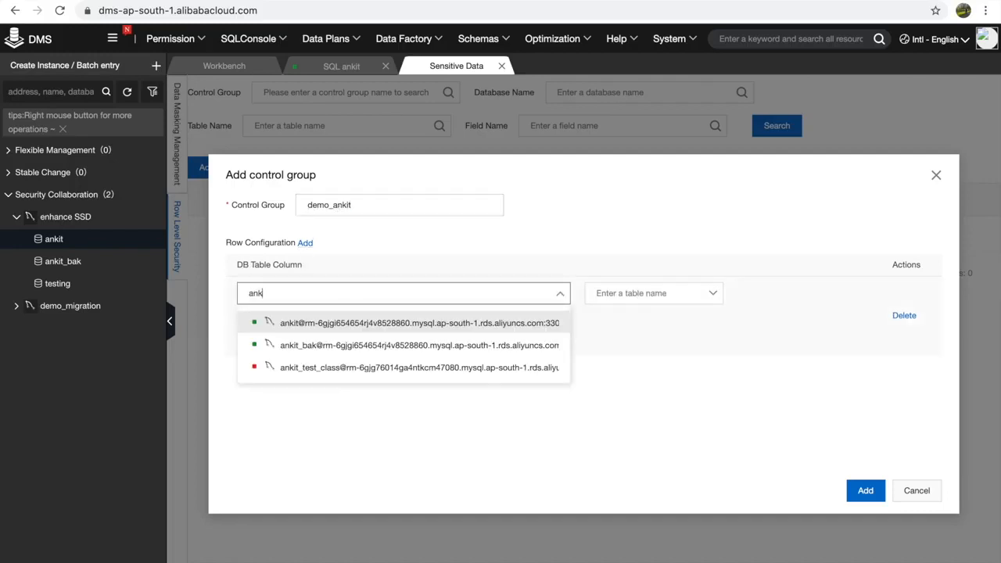
{"action": "left_click", "coordinate": [324, 322]}
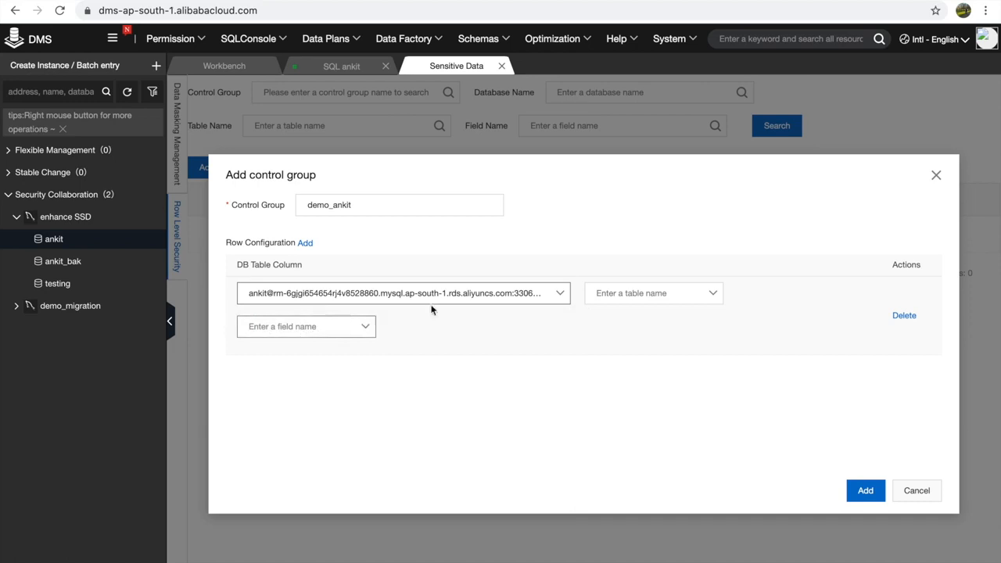
{"action": "left_click", "coordinate": [594, 293]}
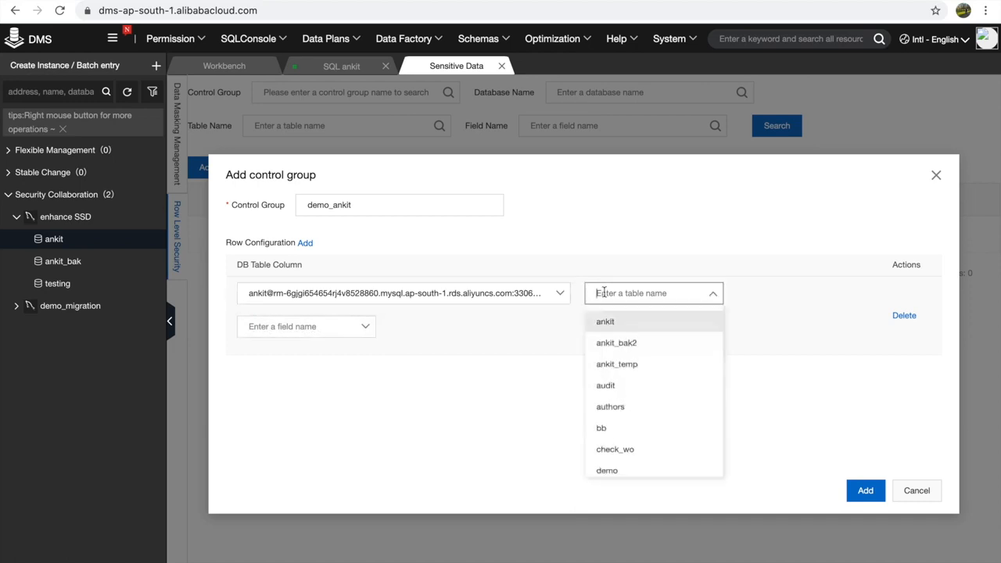
{"action": "left_click", "coordinate": [611, 412]}
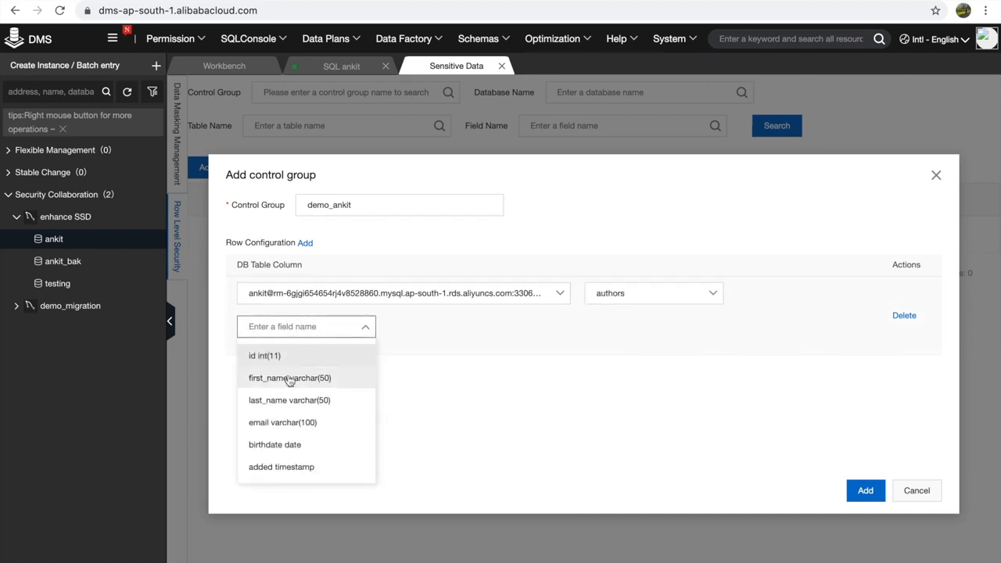
{"action": "left_click", "coordinate": [286, 376]}
{"action": "left_click", "coordinate": [882, 494]}
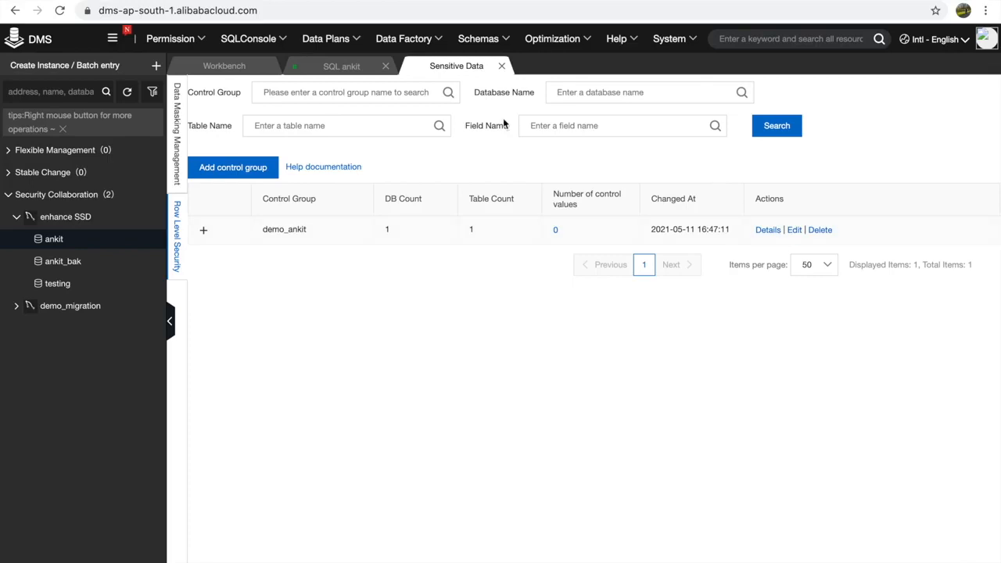
{"action": "left_click", "coordinate": [322, 75]}
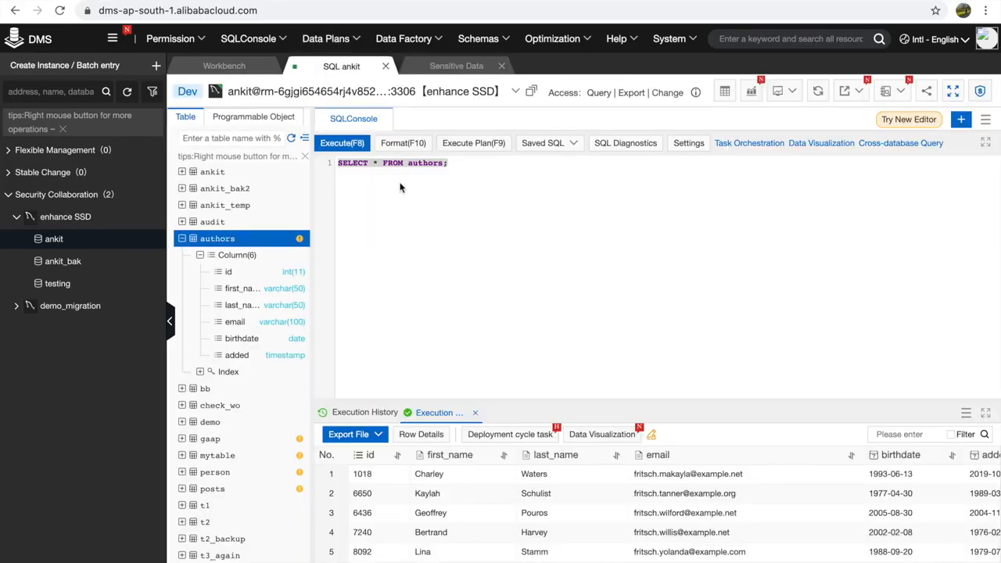
- Run SELECT first_name FROM authors, get RLS Access Denied, then return to the row-level security page
{"action": "double_click", "coordinate": [376, 162]}
{"action": "type", "text": "firs"}
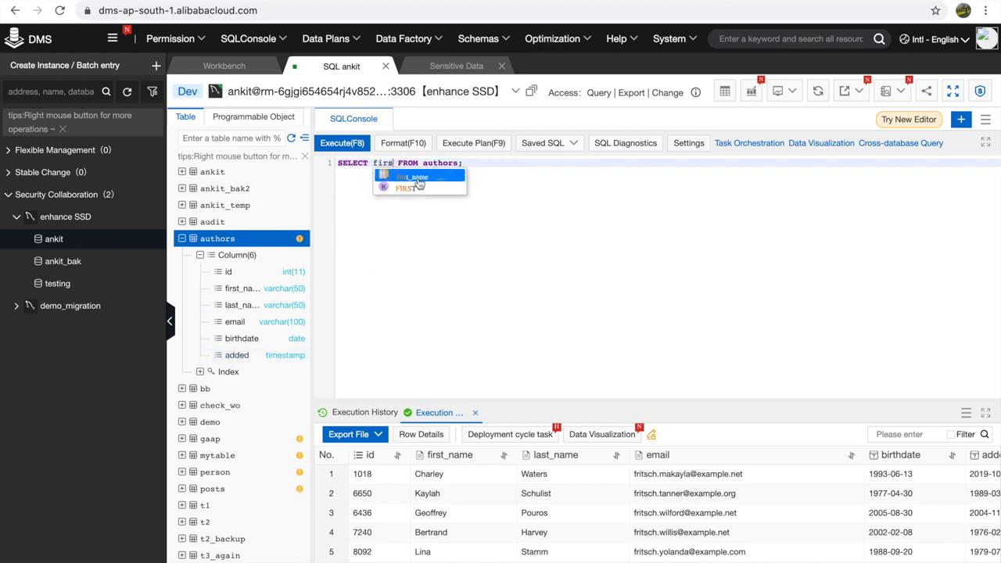
{"action": "key", "text": "Return"}
{"action": "left_click_drag", "start_coordinate": [508, 163], "coordinate": [317, 168]}
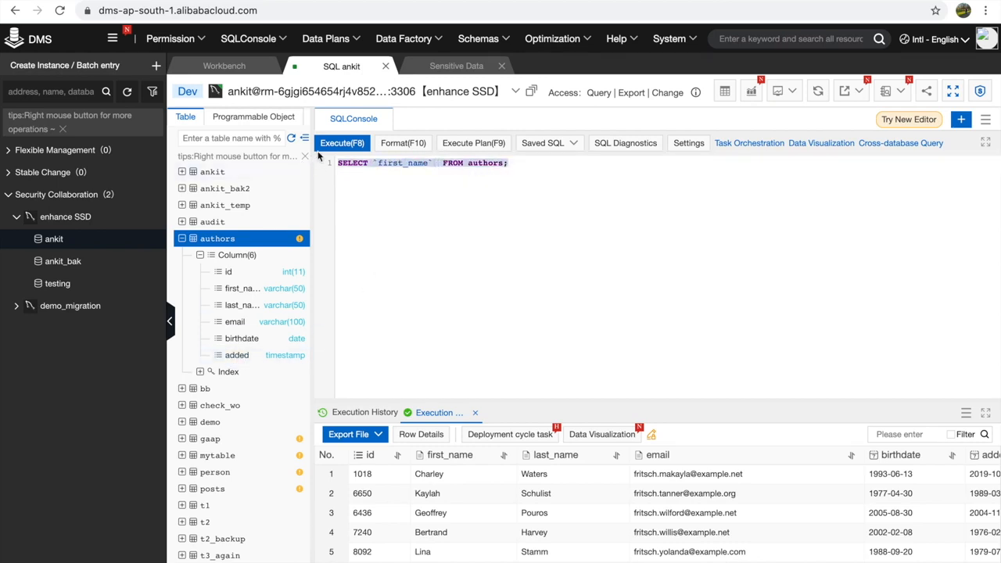
{"action": "left_click", "coordinate": [338, 146]}
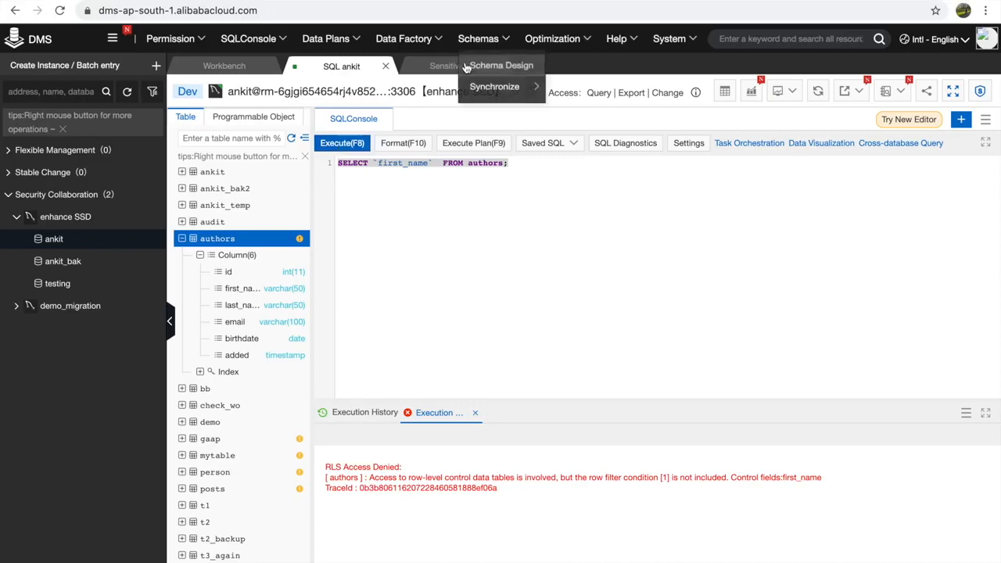
{"action": "left_click", "coordinate": [440, 68]}
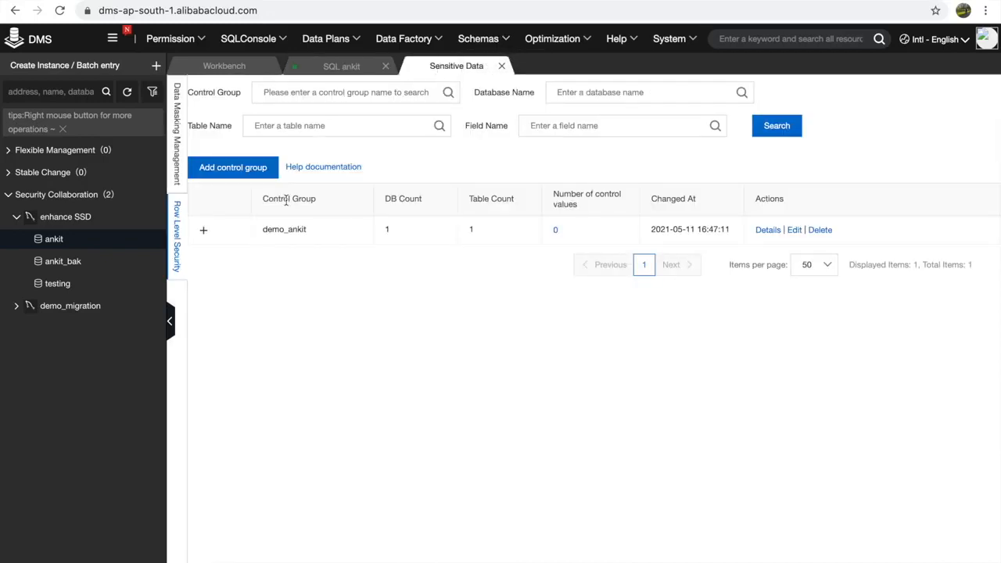